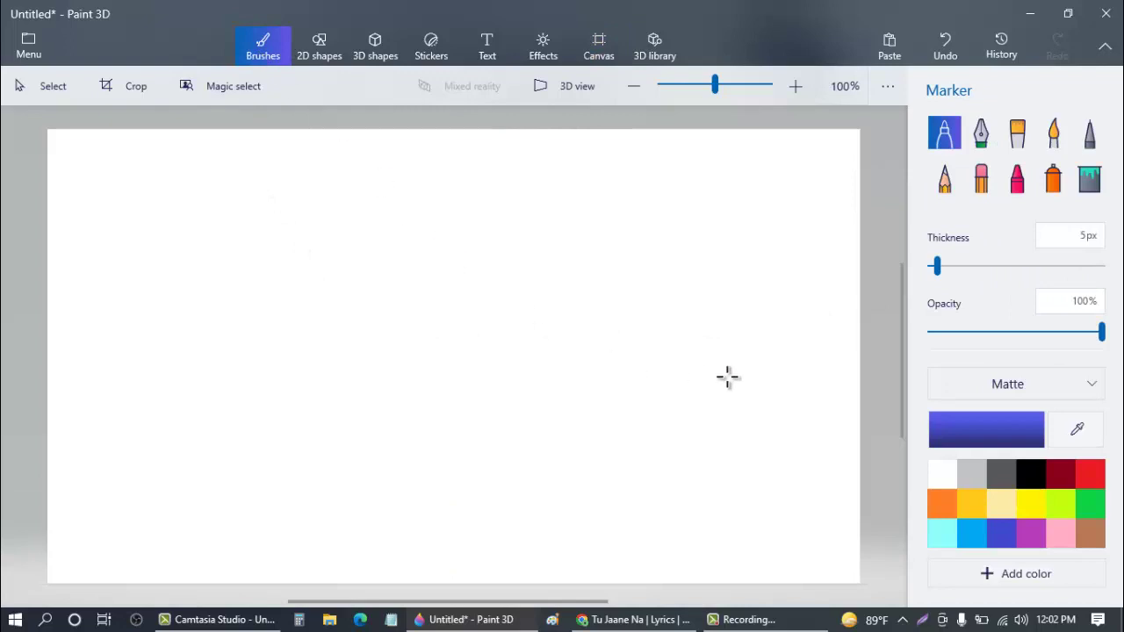
- Spray black over the blank canvas with the Spray can at 300 px thickness and 62% opacity
left_click(1053, 178)
left_click_drag(991, 264, 1102, 266)
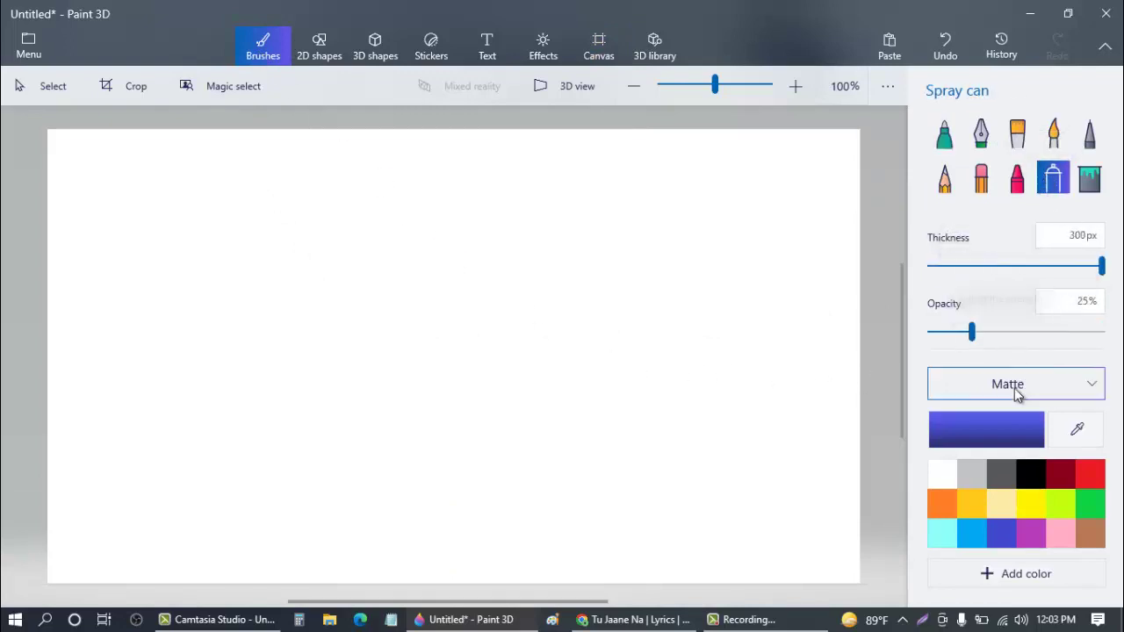
left_click_drag(971, 331, 1036, 331)
left_click(1031, 474)
mouse_move(851, 142)
left_mouse_down()
mouse_move(835, 176)
mouse_move(755, 123)
mouse_move(627, 105)
mouse_move(237, 140)
mouse_move(60, 196)
mouse_move(194, 419)
mouse_move(637, 306)
mouse_move(672, 476)
mouse_move(188, 532)
mouse_move(233, 461)
left_mouse_up()
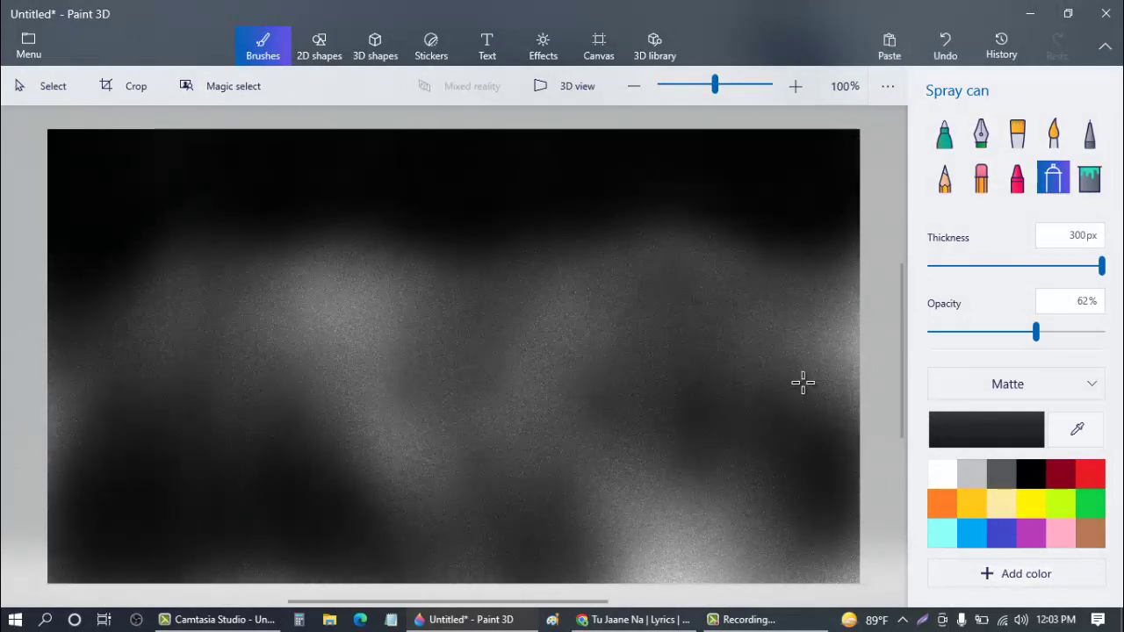
- Change the spray color to very dark green 02241a and cover the whole canvas with it
left_click(962, 431)
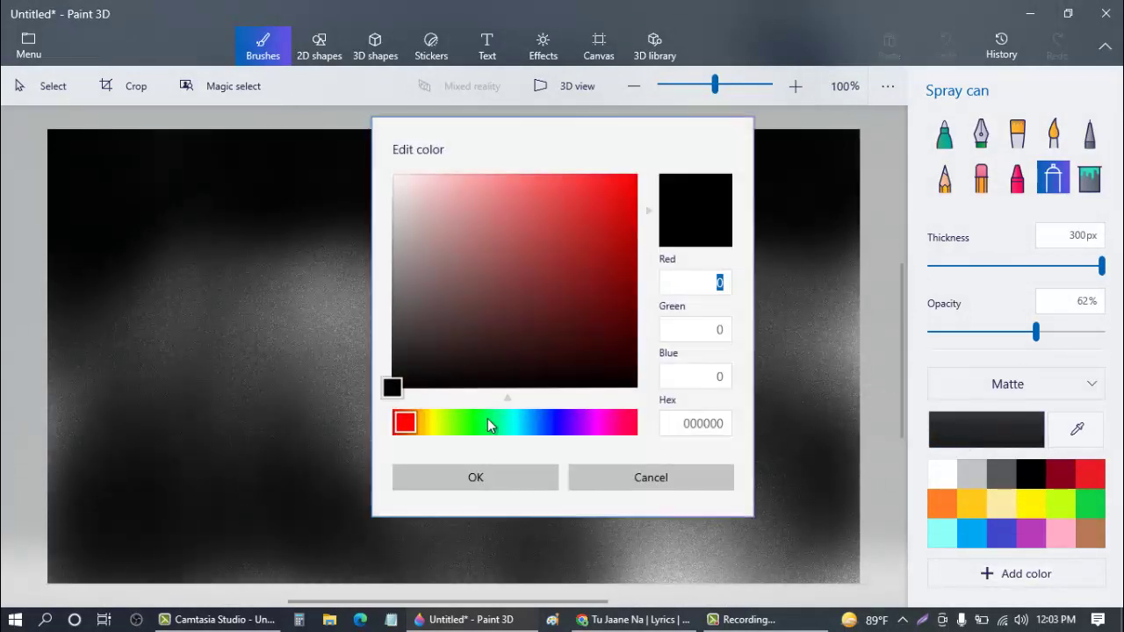
left_click_drag(489, 426, 503, 430)
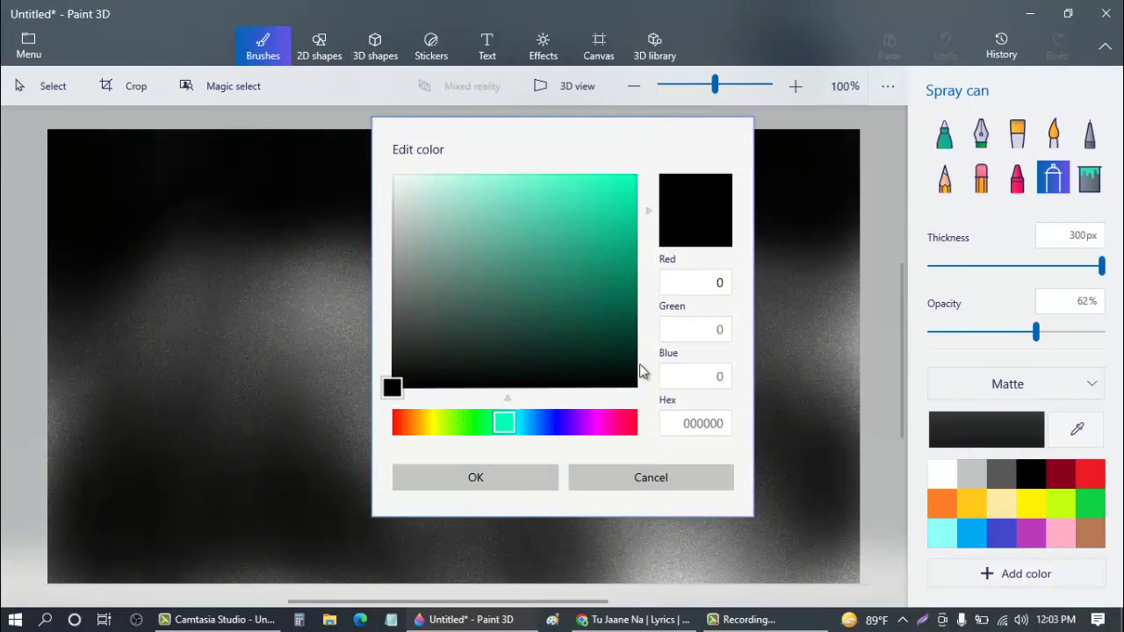
left_click_drag(640, 371, 623, 356)
left_click(535, 477)
mouse_move(800, 219)
left_mouse_down()
mouse_move(747, 237)
mouse_move(628, 295)
mouse_move(474, 272)
mouse_move(405, 199)
mouse_move(189, 199)
mouse_move(60, 226)
mouse_move(113, 291)
mouse_move(360, 256)
mouse_move(525, 327)
mouse_move(797, 310)
mouse_move(757, 521)
mouse_move(595, 362)
mouse_move(116, 486)
mouse_move(155, 389)
mouse_move(426, 598)
mouse_move(741, 476)
mouse_move(724, 606)
mouse_move(607, 587)
mouse_move(803, 495)
mouse_move(830, 562)
left_mouse_up()
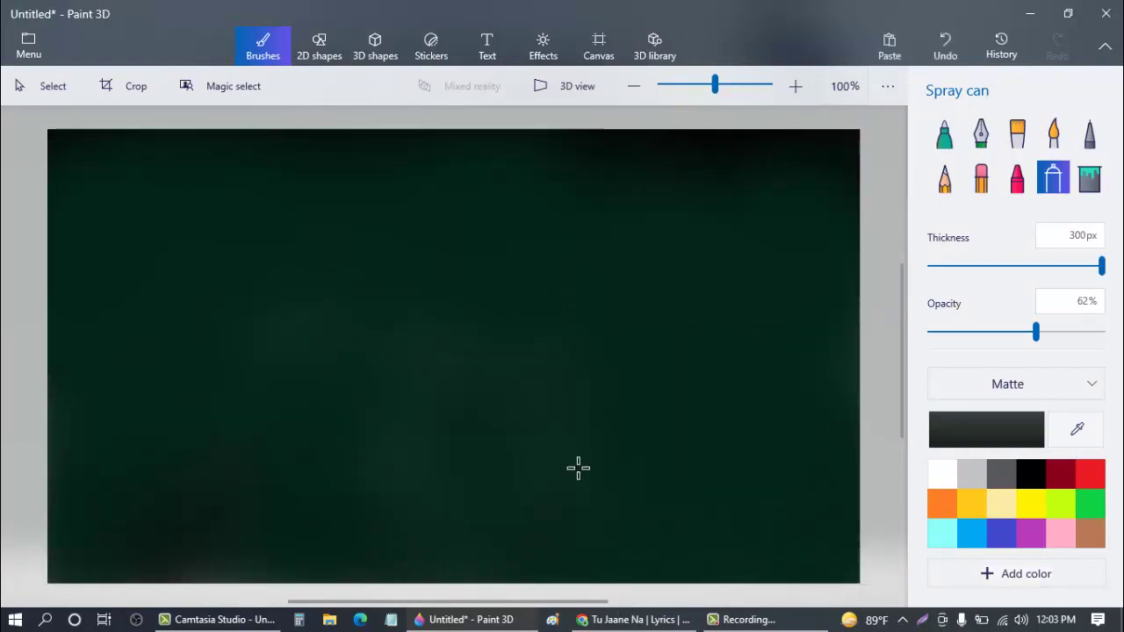
- Spray a slightly brighter dark green across the canvas at 9% opacity, keeping the upper corners dark
left_click(955, 441)
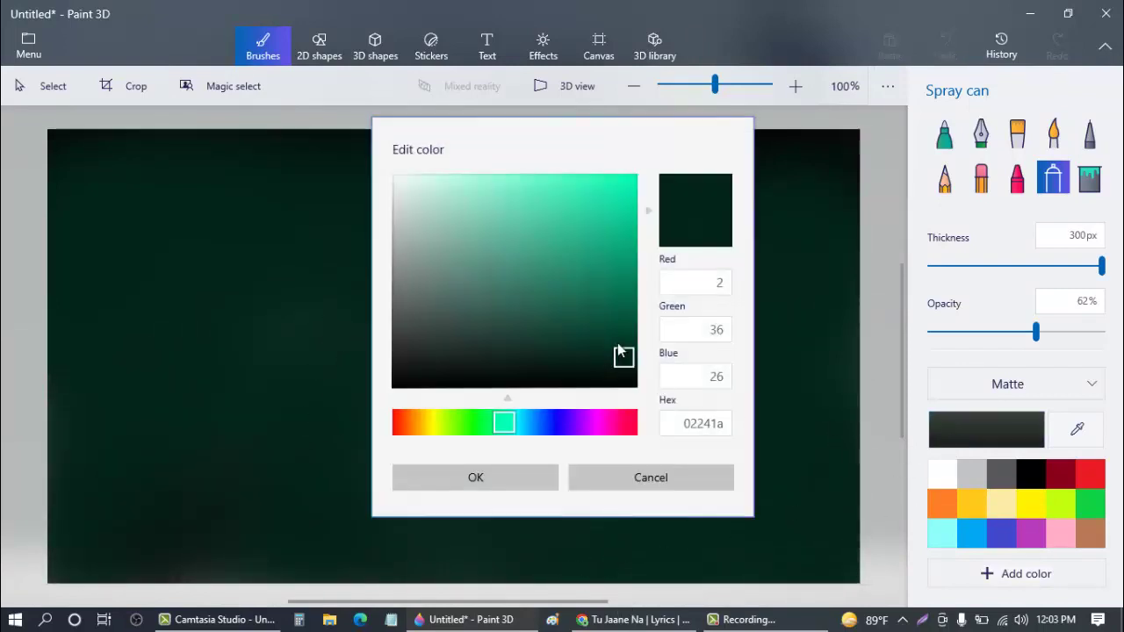
left_click(615, 304)
left_click(475, 477)
left_click_drag(1036, 332, 944, 331)
mouse_move(817, 290)
left_mouse_down()
mouse_move(652, 306)
mouse_move(509, 241)
mouse_move(173, 311)
mouse_move(181, 319)
mouse_move(482, 253)
mouse_move(592, 396)
mouse_move(828, 416)
mouse_move(66, 498)
left_mouse_up()
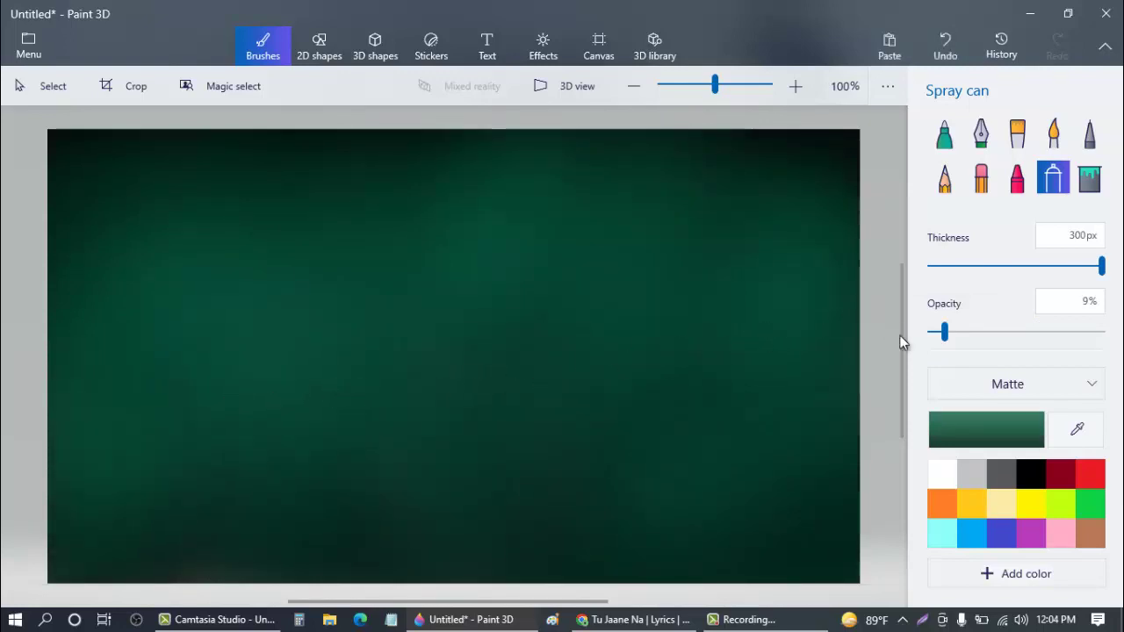
- Spray a brighter green, 18c18f, over the middle of the canvas at 7% opacity
left_click(956, 432)
left_click_drag(614, 298, 618, 222)
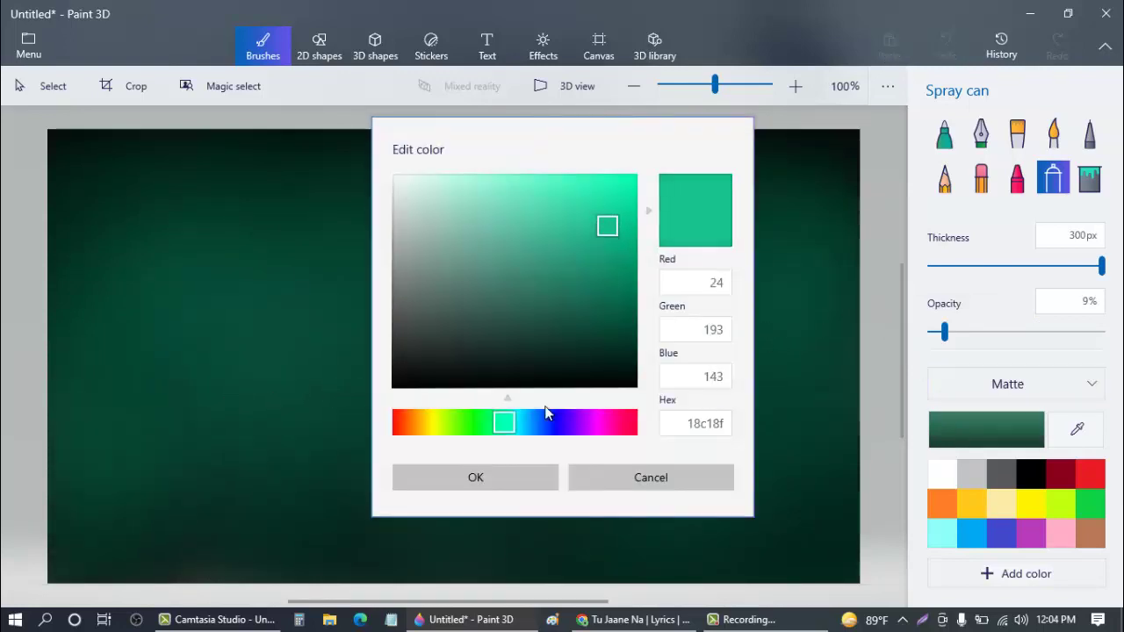
left_click(475, 477)
left_click_drag(943, 339, 941, 339)
mouse_move(800, 307)
left_mouse_down()
mouse_move(653, 138)
mouse_move(316, 268)
mouse_move(88, 447)
mouse_move(535, 431)
mouse_move(892, 330)
mouse_move(667, 544)
mouse_move(358, 489)
left_mouse_up()
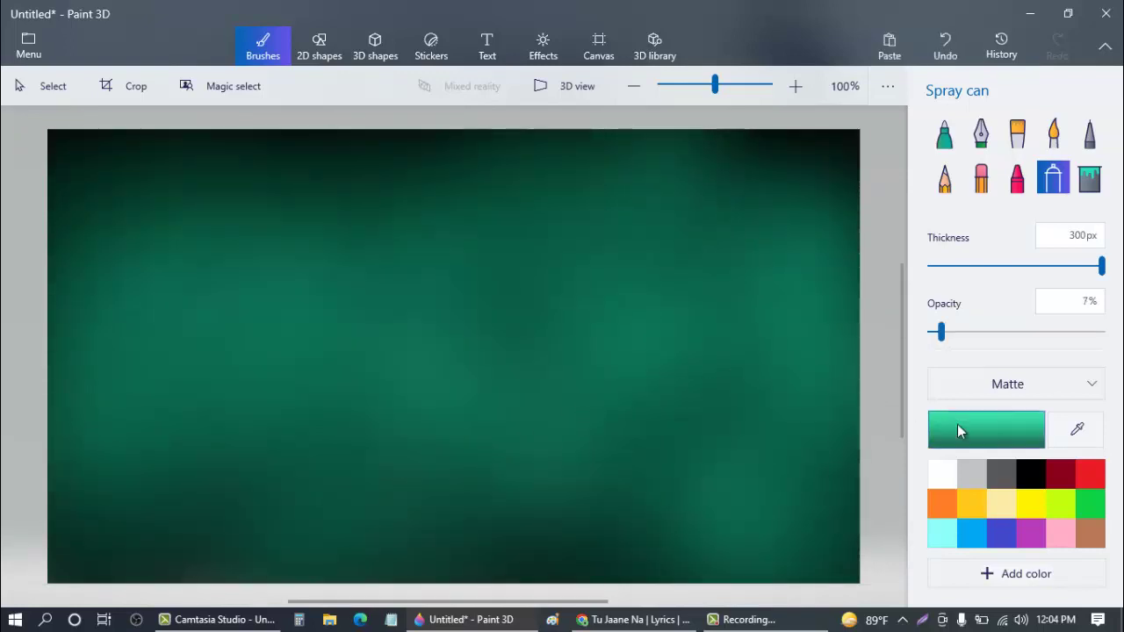
- Pick a light mint green, lower the opacity further and spray it over the green areas
left_click(957, 431)
left_click_drag(585, 201, 559, 183)
left_click(525, 476)
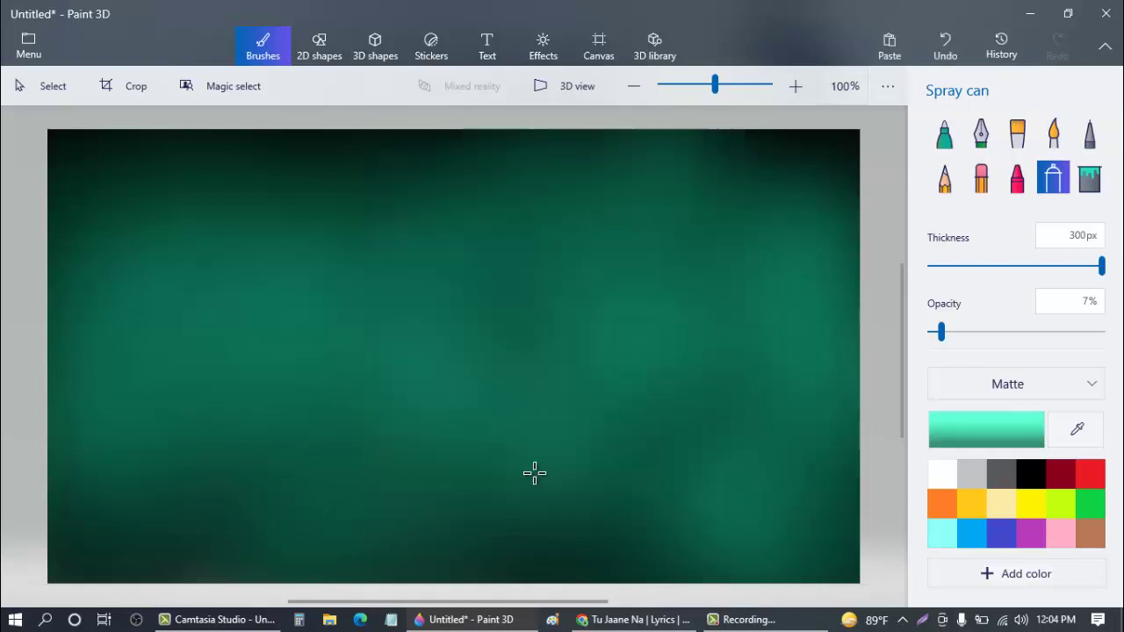
left_click(935, 332)
mouse_move(817, 263)
left_mouse_down()
mouse_move(670, 271)
mouse_move(622, 248)
mouse_move(348, 242)
mouse_move(267, 181)
mouse_move(141, 280)
mouse_move(291, 434)
mouse_move(476, 556)
mouse_move(508, 593)
mouse_move(790, 540)
mouse_move(845, 495)
left_mouse_up()
- Spray a faint white haze over the green areas at 2% opacity
left_click(940, 474)
left_click(932, 332)
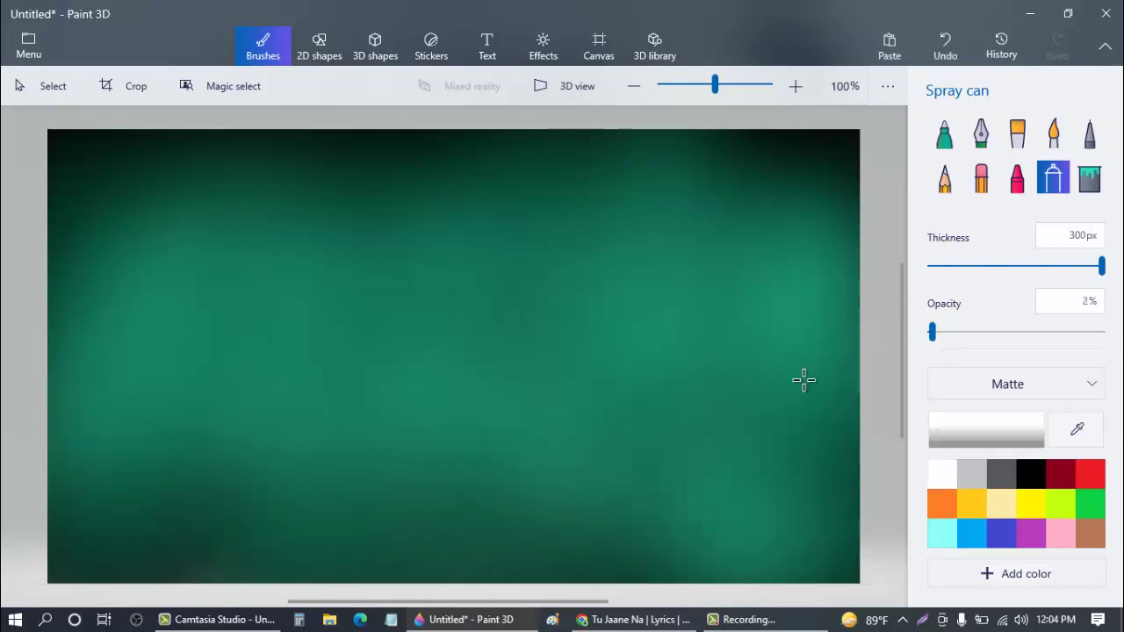
mouse_move(802, 381)
left_mouse_down()
mouse_move(804, 303)
mouse_move(669, 333)
mouse_move(599, 245)
mouse_move(457, 340)
mouse_move(381, 179)
mouse_move(101, 445)
mouse_move(4, 458)
mouse_move(195, 479)
mouse_move(317, 407)
mouse_move(492, 390)
mouse_move(469, 558)
mouse_move(603, 563)
mouse_move(824, 508)
mouse_move(858, 551)
mouse_move(881, 289)
left_mouse_up()
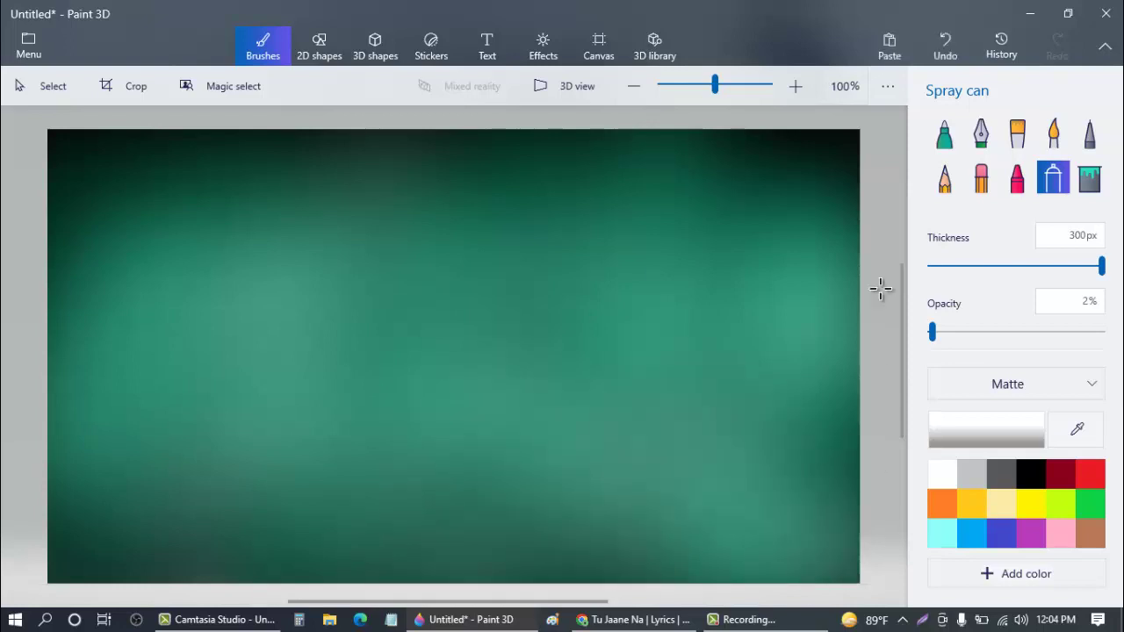
mouse_move(856, 232)
left_mouse_down()
mouse_move(705, 171)
mouse_move(642, 277)
left_mouse_up()
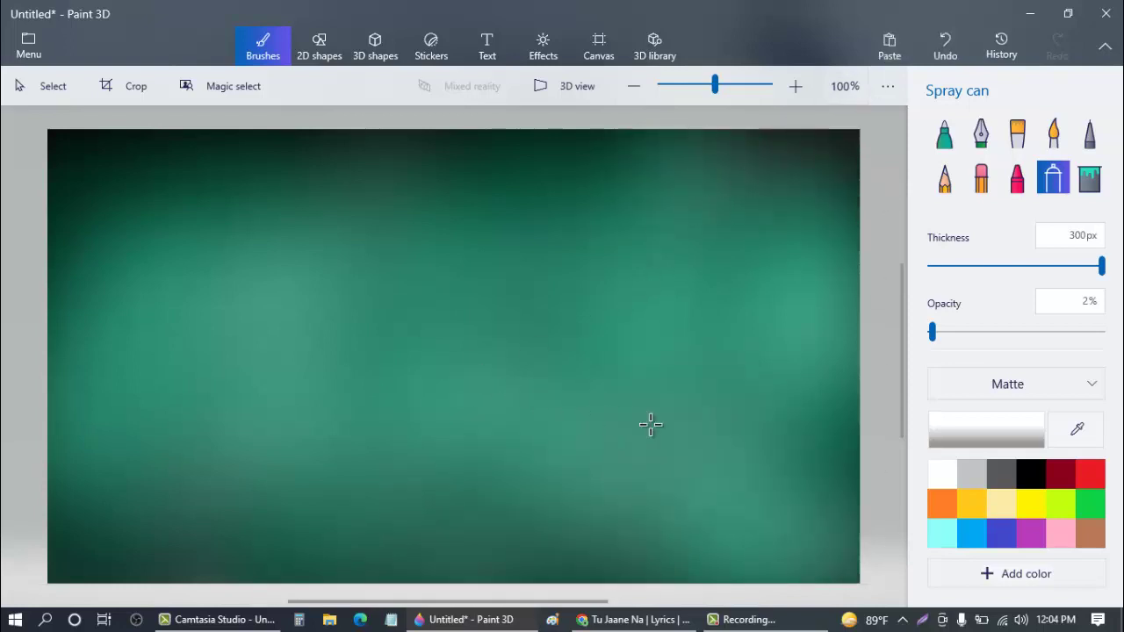
- Spray white mist over the lower half of the canvas at 8% opacity
left_click_drag(956, 331, 943, 332)
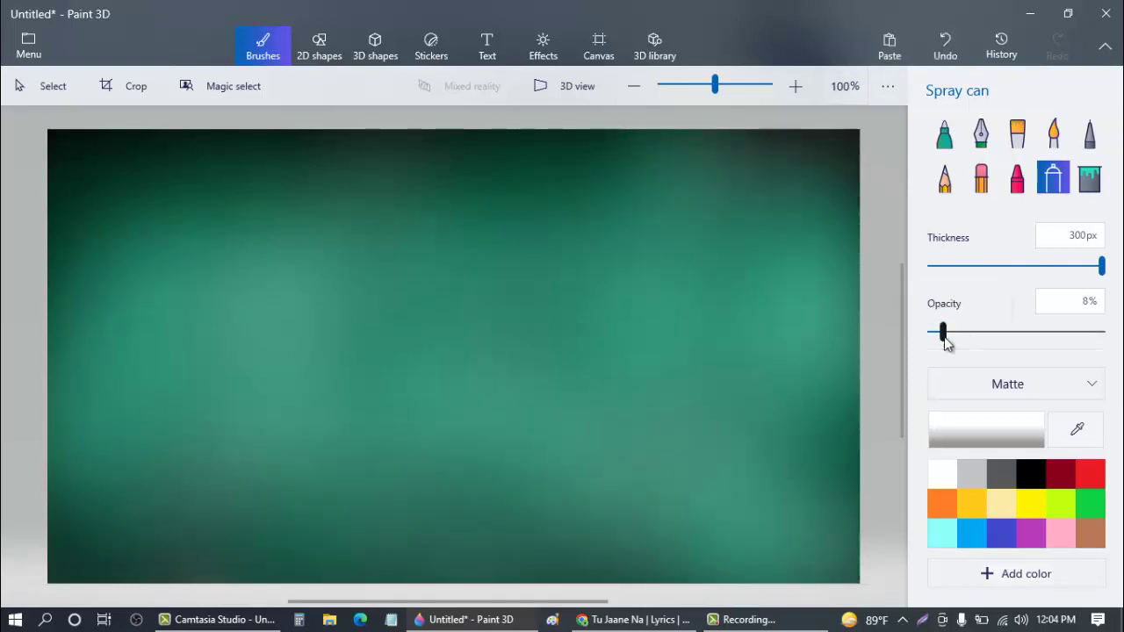
mouse_move(719, 581)
left_mouse_down()
mouse_move(828, 549)
mouse_move(661, 472)
mouse_move(649, 426)
mouse_move(510, 528)
mouse_move(358, 538)
mouse_move(383, 509)
mouse_move(159, 568)
mouse_move(261, 550)
mouse_move(460, 563)
mouse_move(837, 542)
mouse_move(584, 522)
left_mouse_up()
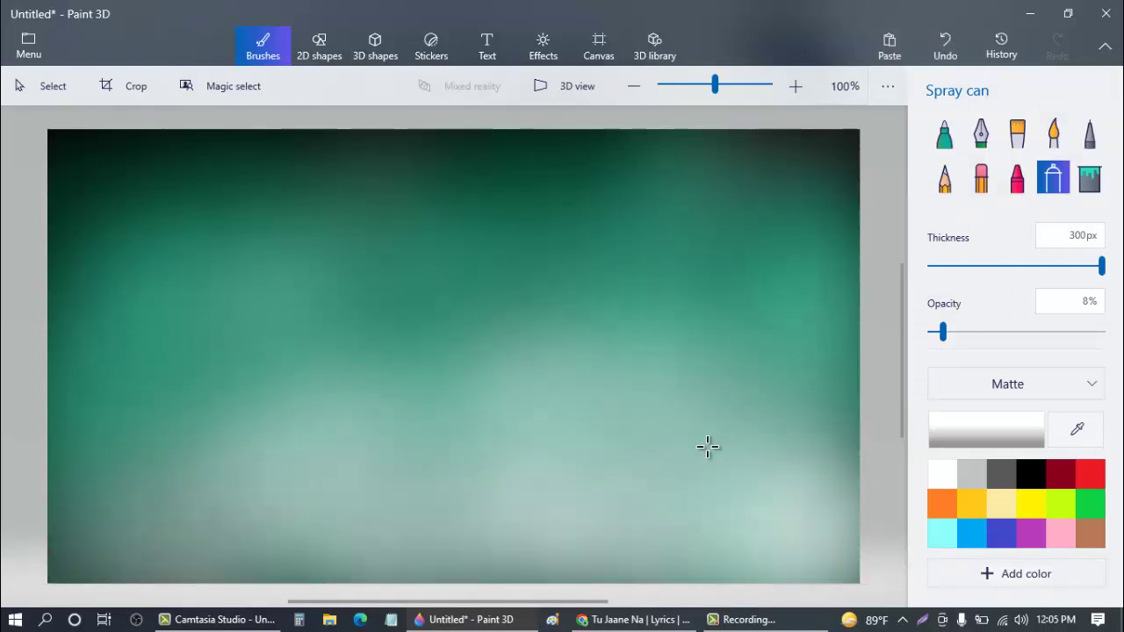
left_click_drag(708, 446, 294, 425)
mouse_move(138, 529)
left_mouse_down()
mouse_move(182, 576)
mouse_move(755, 576)
mouse_move(515, 561)
mouse_move(95, 579)
mouse_move(908, 554)
left_mouse_up()
mouse_move(749, 383)
left_mouse_down()
mouse_move(472, 396)
mouse_move(161, 461)
mouse_move(122, 443)
mouse_move(3, 522)
mouse_move(321, 356)
mouse_move(325, 473)
mouse_move(395, 330)
mouse_move(476, 465)
left_mouse_up()
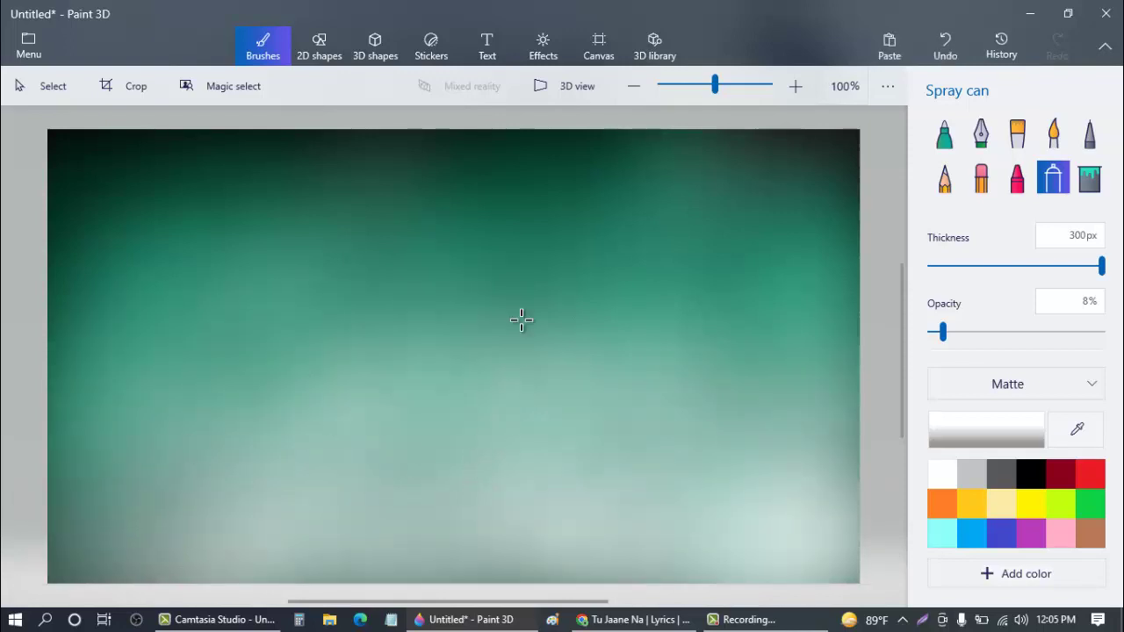
left_click_drag(522, 320, 610, 419)
- Lower the opacity to 6% and blend white across the middle of the canvas
left_click_drag(943, 338, 940, 341)
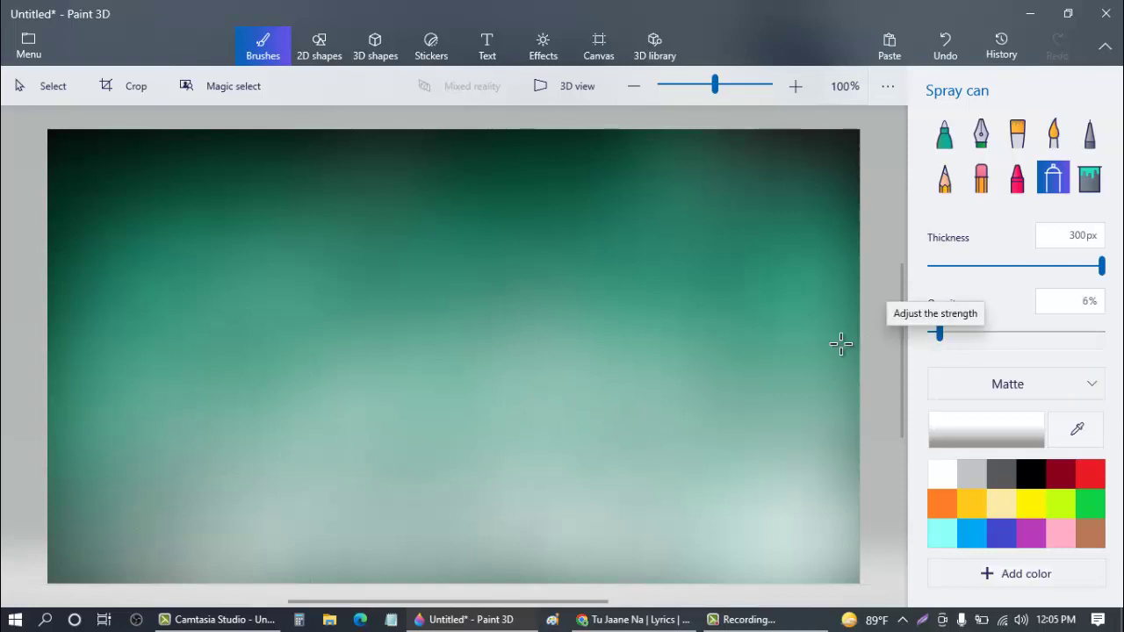
left_click_drag(840, 344, 638, 403)
left_click_drag(404, 443, 4, 516)
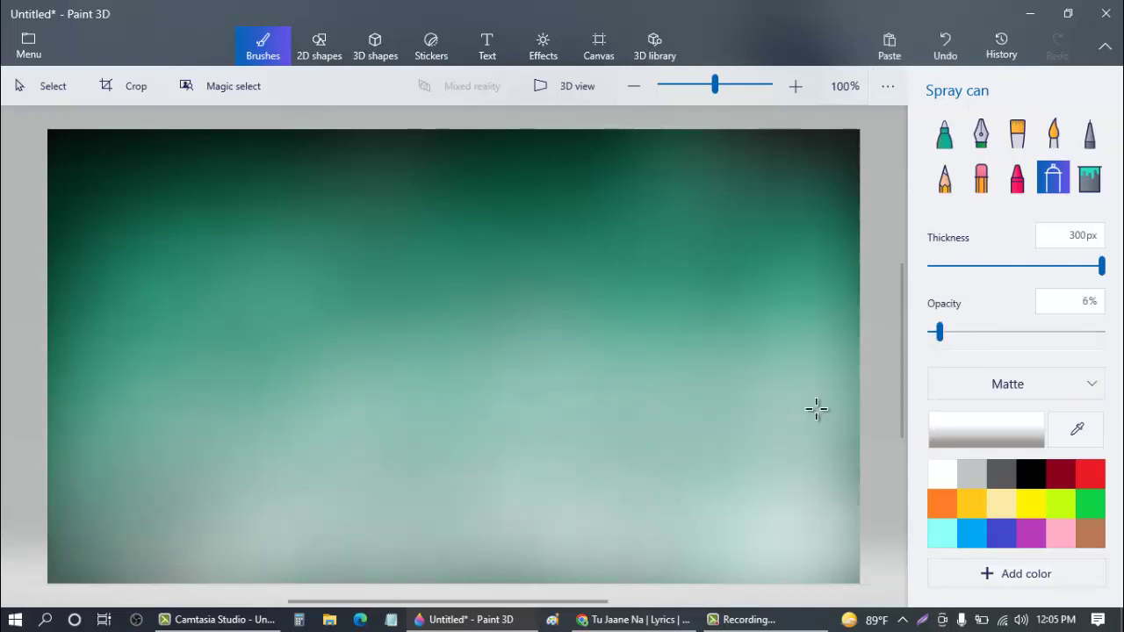
- Spray light mint green at 6% opacity over the white mist in the middle and lower right of the canvas
left_click(941, 430)
left_click(490, 424)
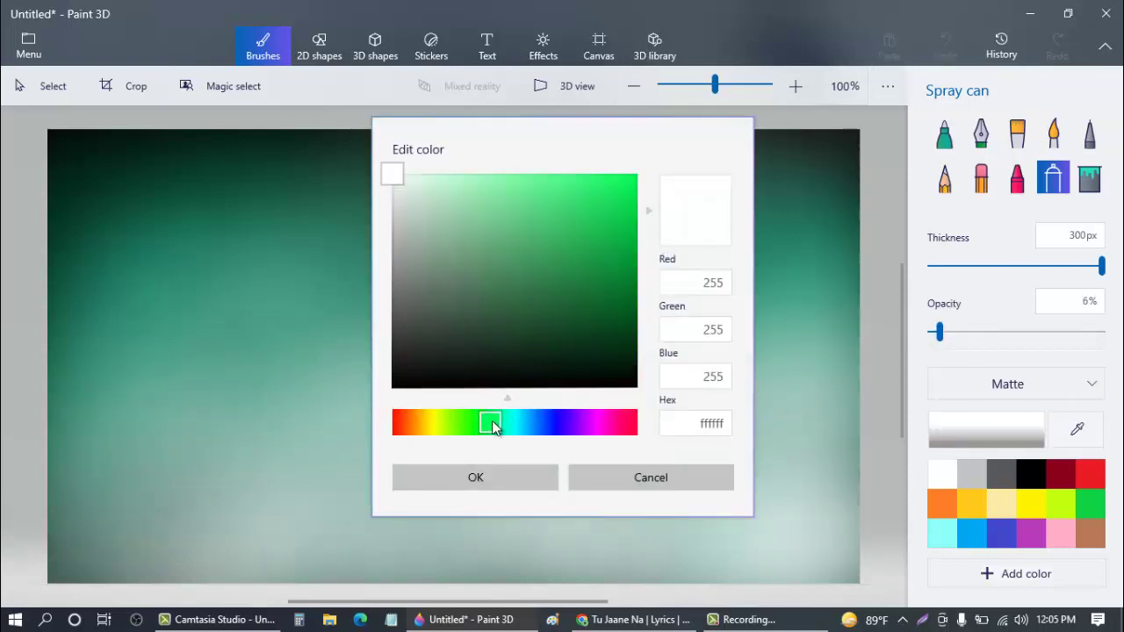
left_click_drag(492, 426, 506, 423)
left_click(554, 201)
left_click(502, 475)
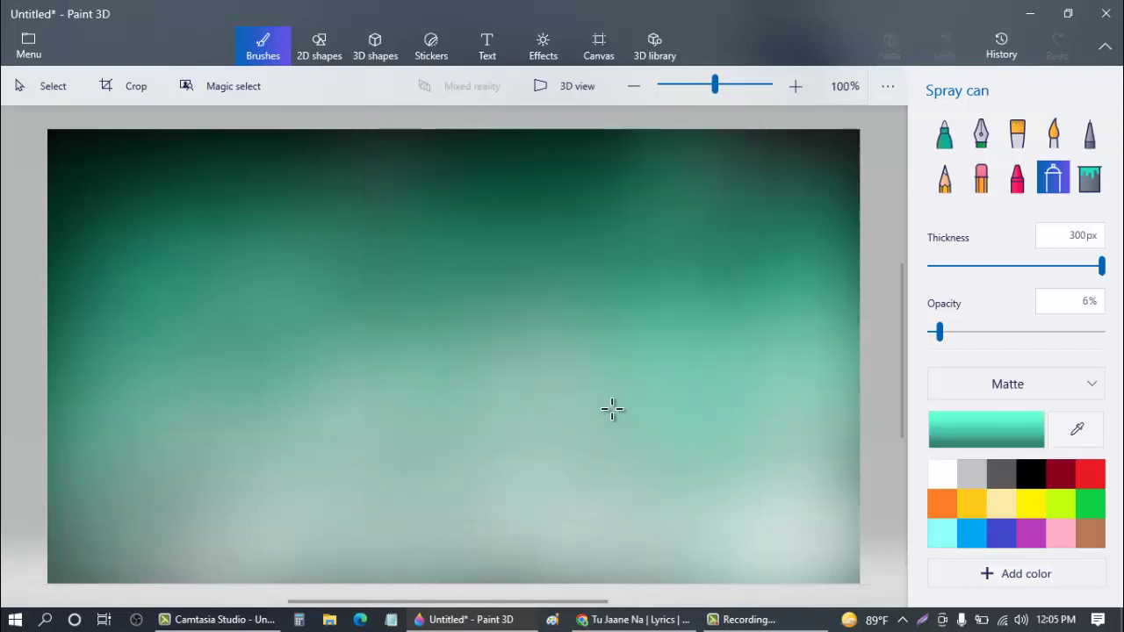
left_click_drag(450, 374, 192, 436)
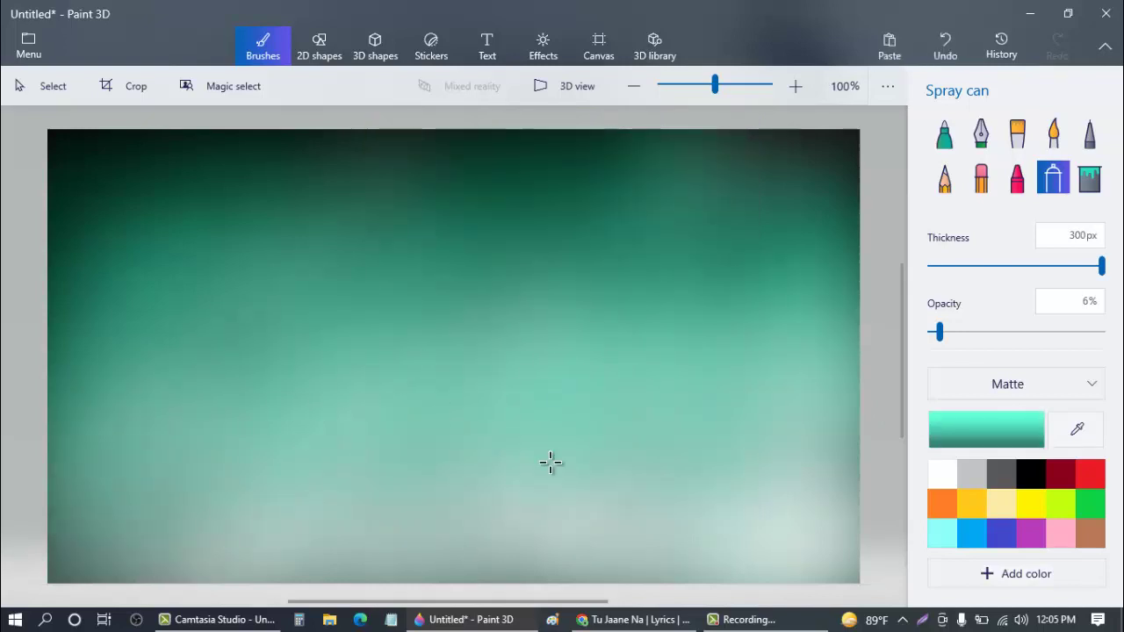
mouse_move(550, 464)
left_mouse_down()
mouse_move(714, 482)
mouse_move(818, 519)
mouse_move(825, 493)
mouse_move(792, 528)
mouse_move(689, 458)
left_mouse_up()
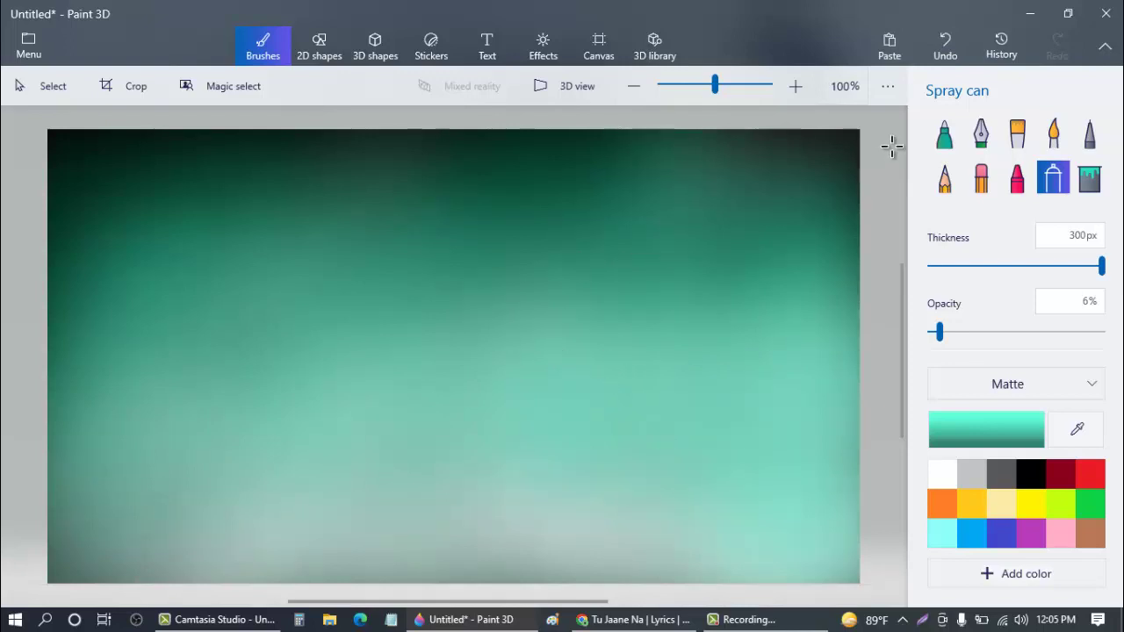
- Scatter white star dots over the upper sky with the Marker at 5 px thickness
left_click(944, 133)
left_click(941, 474)
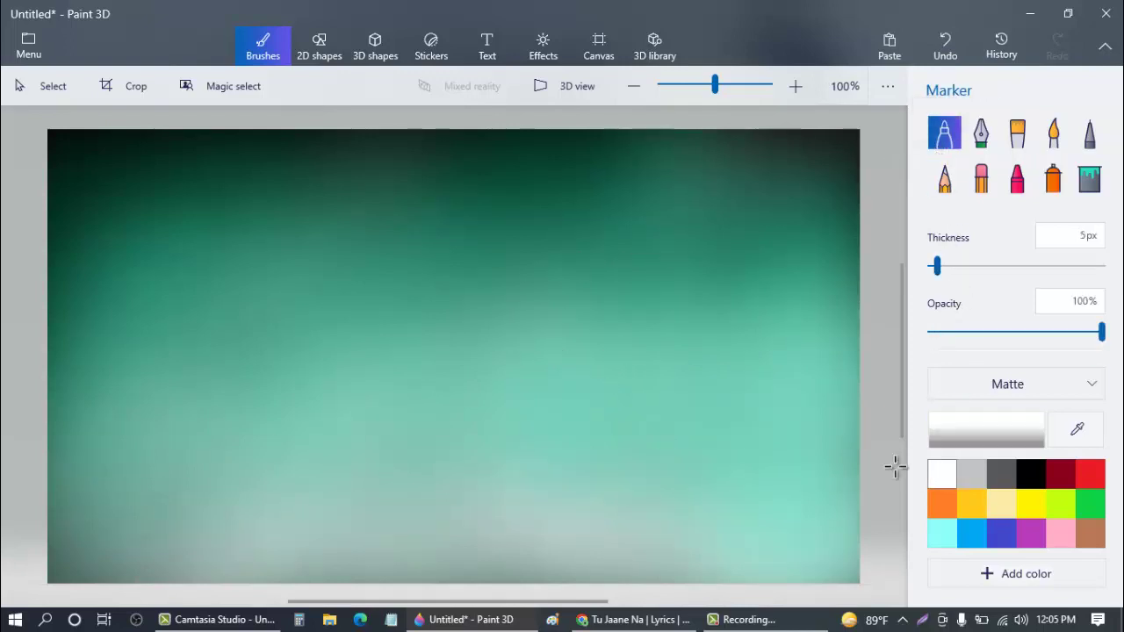
left_click(495, 167)
left_click(399, 223)
left_click(99, 170)
left_click(105, 248)
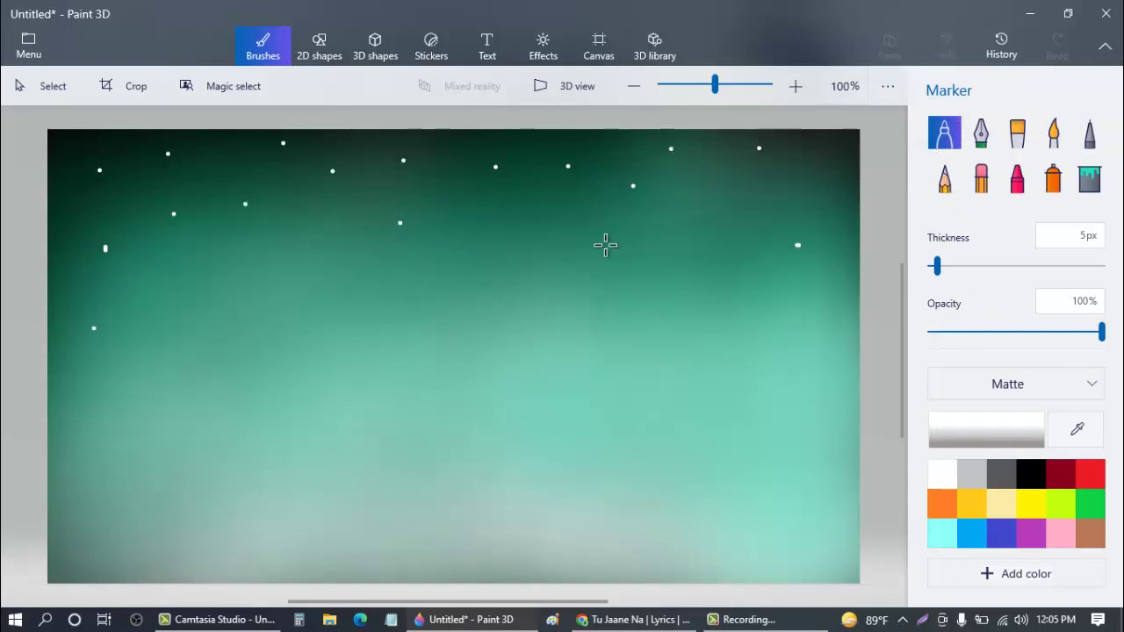
left_click(604, 245)
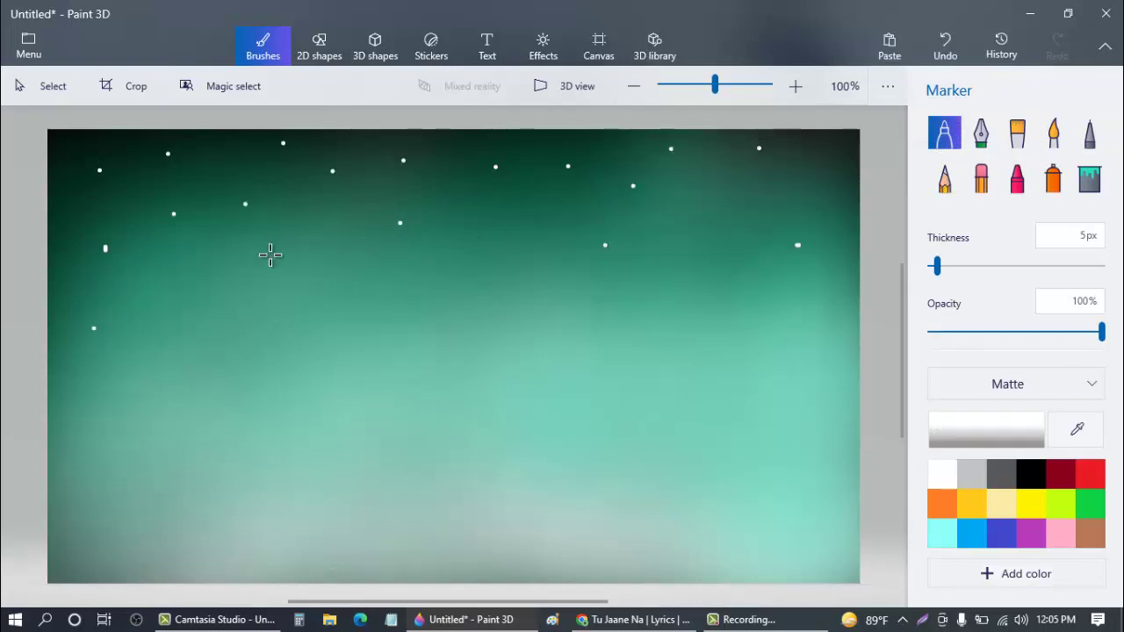
- Add a few larger white stars to the upper sky with the marker at 7 px
left_click(940, 269)
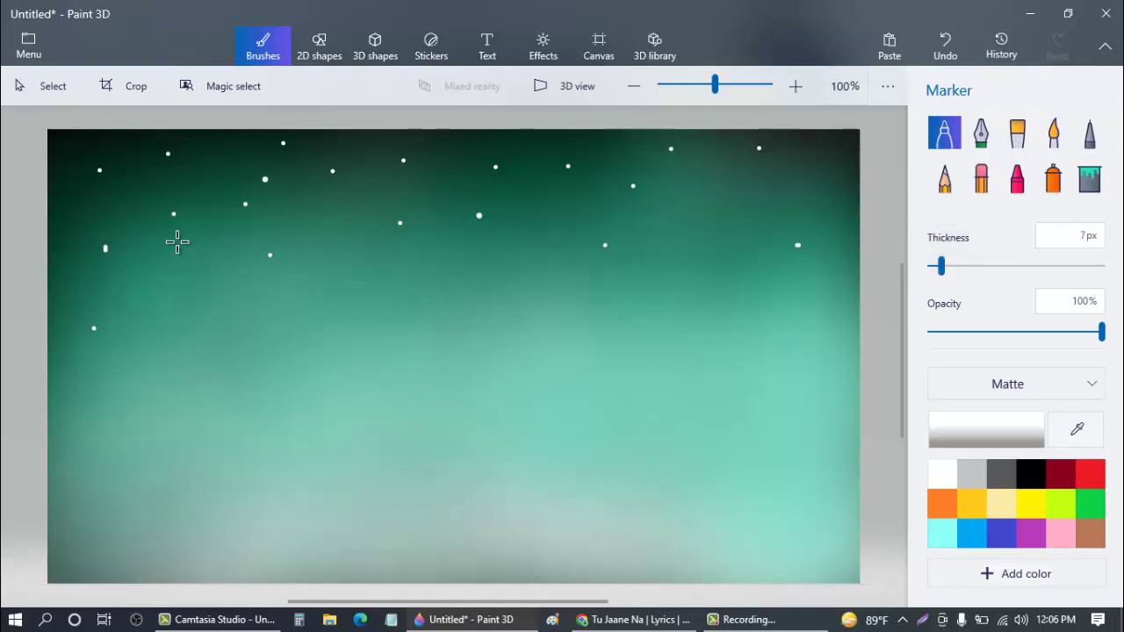
left_click(177, 242)
left_click(106, 191)
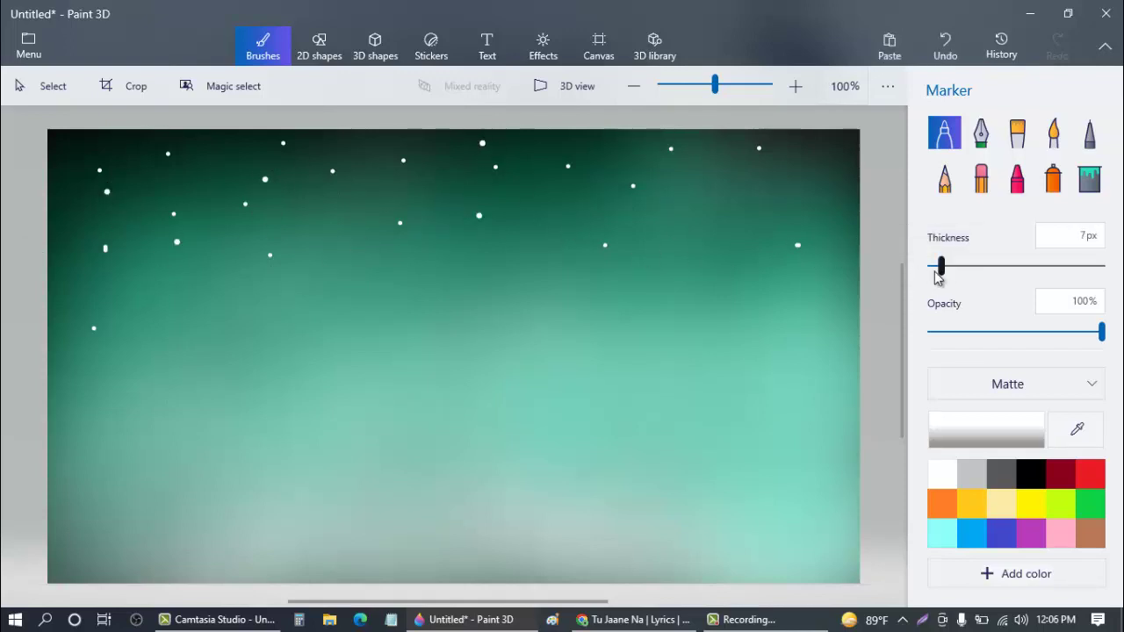
- Scatter many small white stars across the upper part of the sky with the marker at 3 px
left_click(334, 215)
left_click(285, 255)
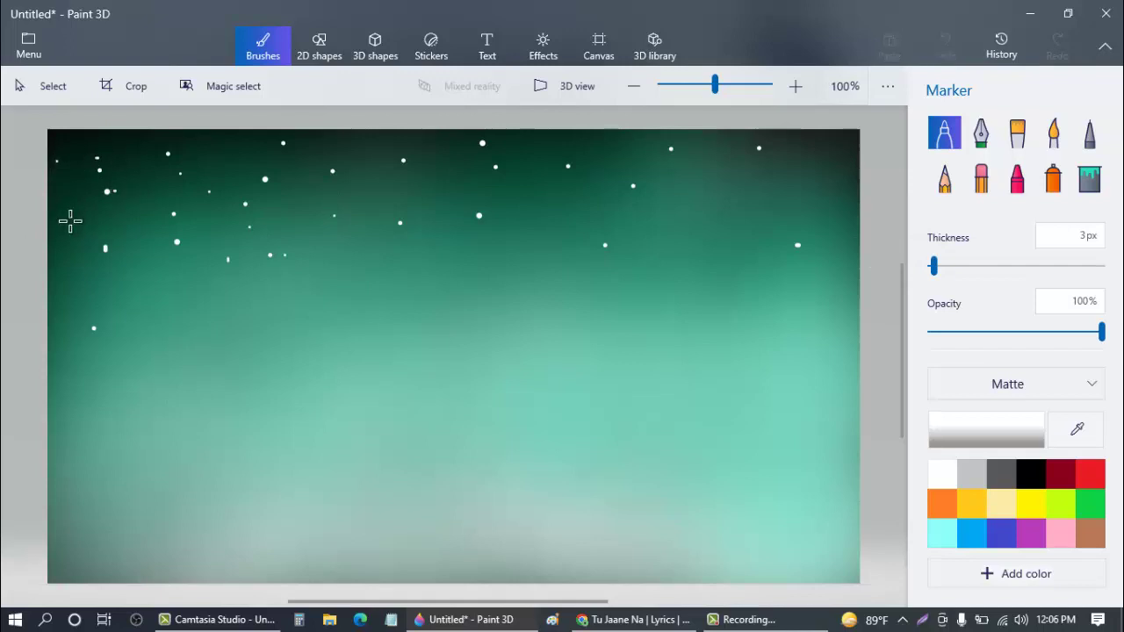
left_click(70, 200)
left_click(62, 255)
left_click(107, 231)
left_click(129, 266)
left_click(141, 285)
left_click(142, 216)
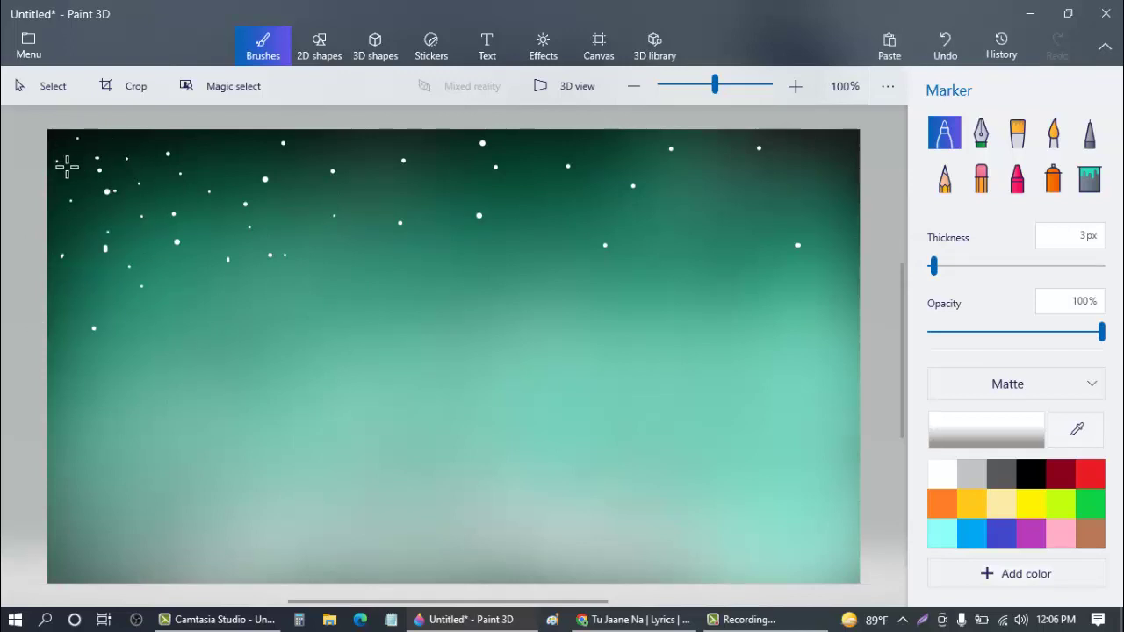
left_click(79, 289)
left_click(60, 361)
left_click(153, 212)
left_click(195, 177)
left_click(216, 243)
left_click(476, 175)
left_click(395, 247)
left_click(320, 258)
left_click(272, 300)
left_click(231, 259)
left_click(180, 294)
left_click(140, 341)
left_click(107, 349)
left_click(381, 184)
left_click(379, 190)
left_click(384, 197)
left_click(657, 142)
left_click(681, 191)
left_click(678, 205)
left_click(707, 240)
left_click(708, 175)
left_click(716, 153)
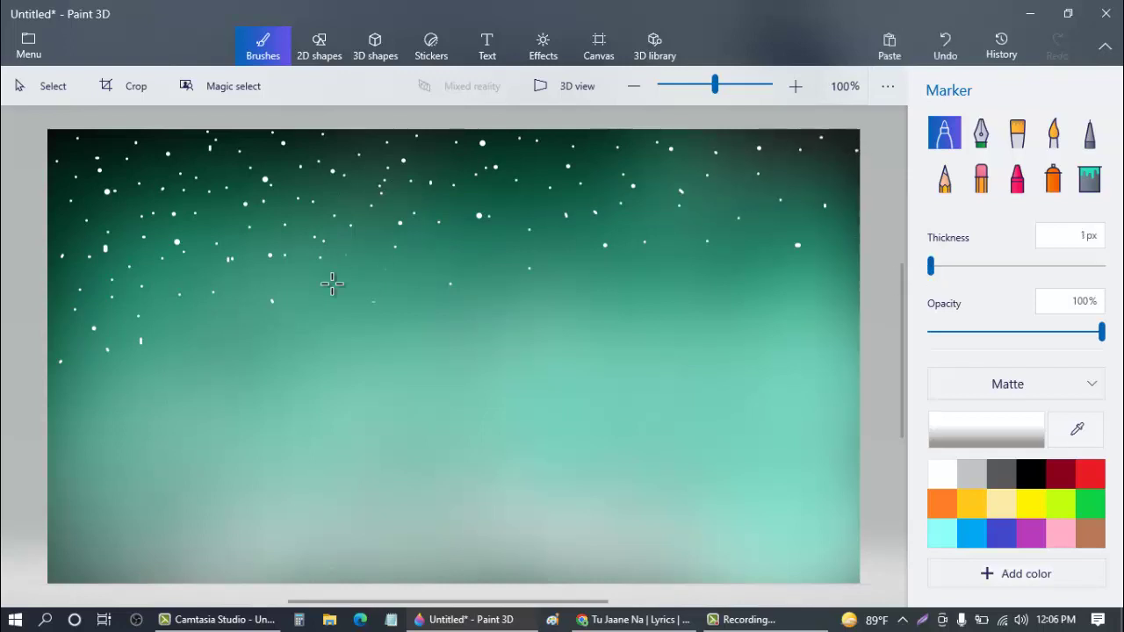
- Fill the gaps between the stars with tiny white specks and short streaks at 1 px thickness
left_click(284, 250)
left_click(269, 204)
left_click(413, 211)
left_click(463, 220)
left_click(240, 280)
left_click(317, 331)
left_click(201, 330)
left_click(123, 355)
left_click(103, 392)
left_click(220, 381)
left_click(498, 249)
left_click(429, 279)
left_click(410, 328)
left_click(301, 367)
left_click(354, 258)
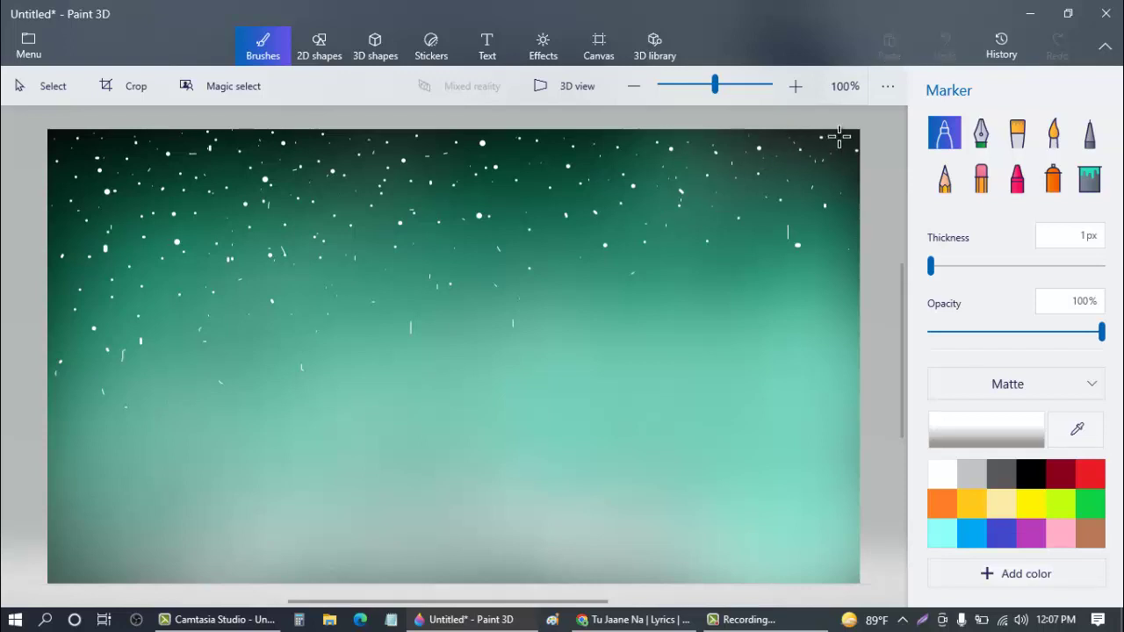
left_click(215, 213)
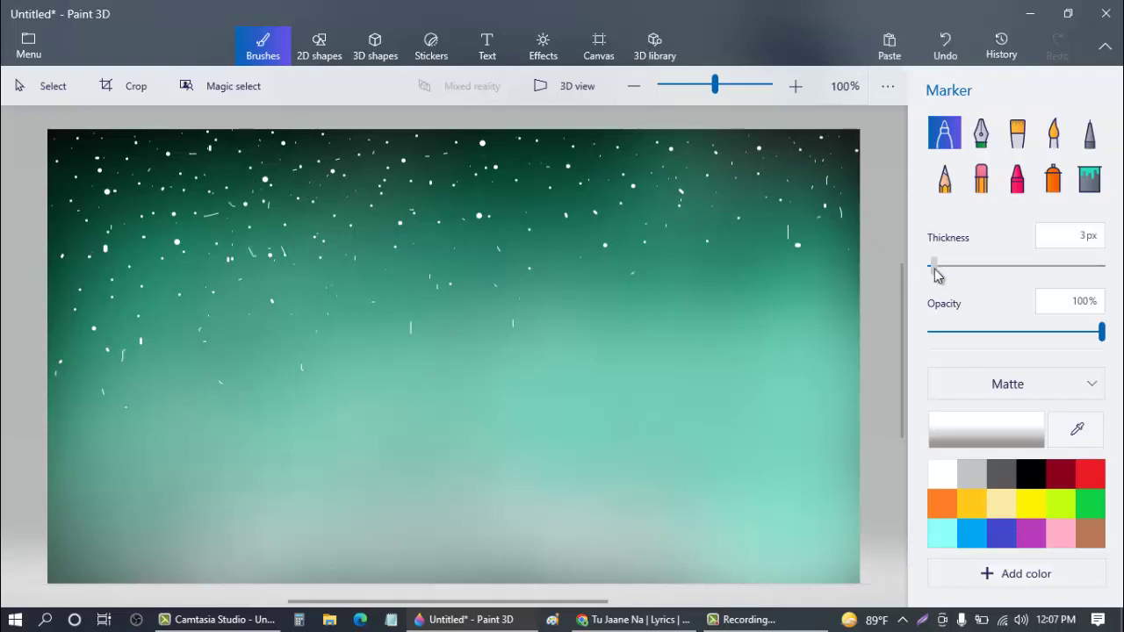
- Add more white stars across the upper sky at 4 px and 8 px thickness, undoing a stray stroke
left_click(645, 128)
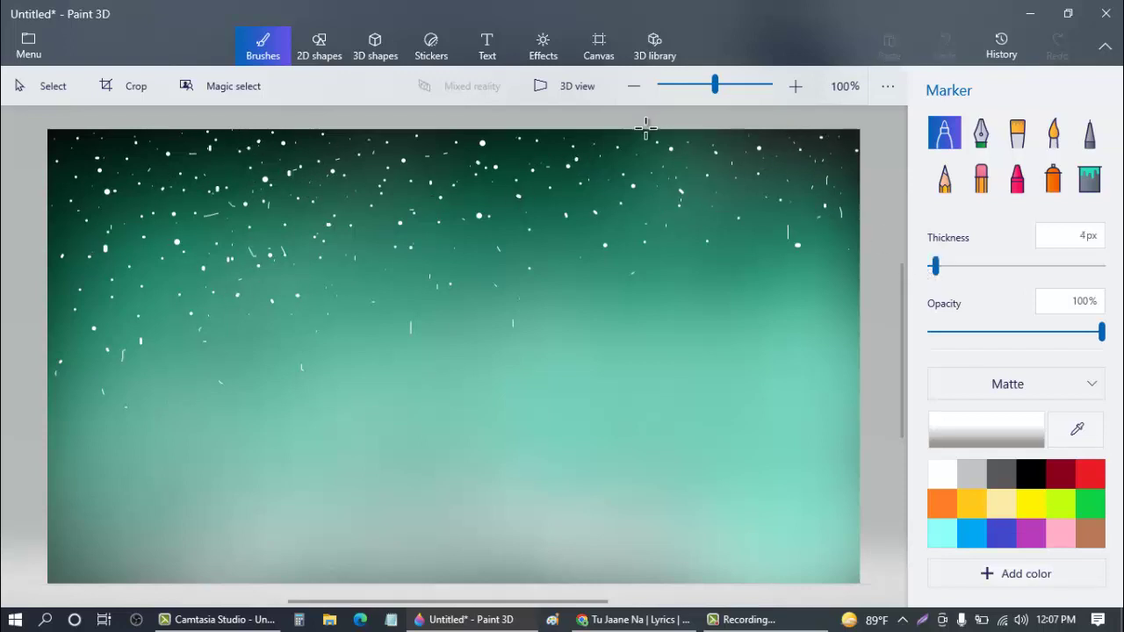
left_click(943, 267)
left_click(324, 184)
left_click(155, 158)
left_click(156, 203)
left_click(140, 245)
left_click(245, 207)
left_click_drag(334, 231, 346, 214)
key("ctrl+z")
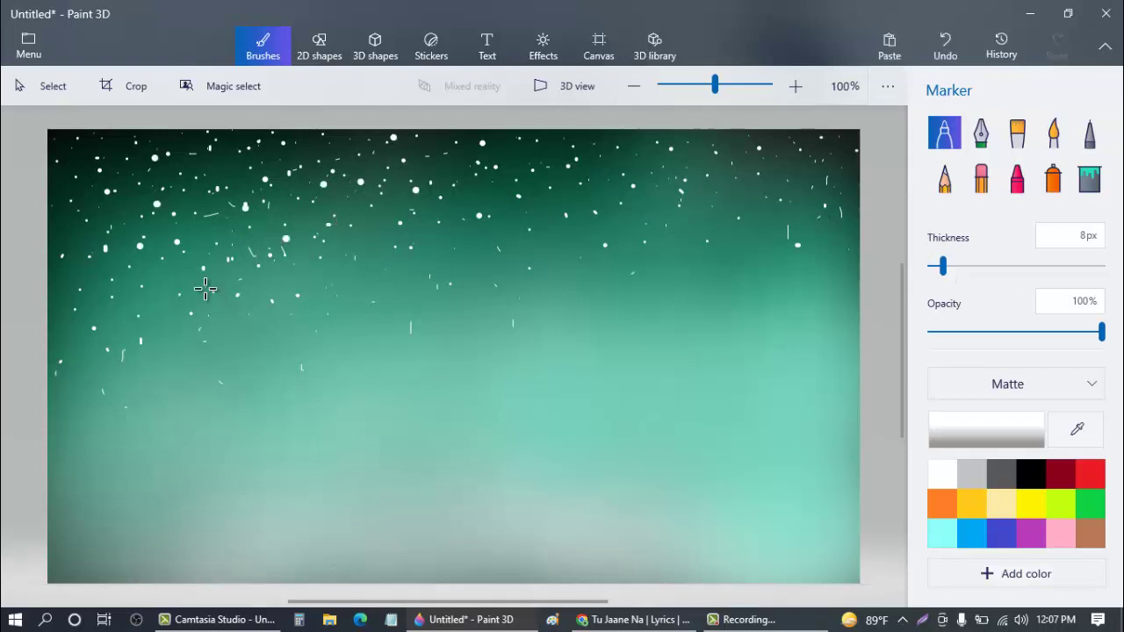
left_click(259, 263)
left_click(581, 150)
left_click(631, 197)
left_click(700, 144)
left_click(721, 187)
left_click(782, 165)
left_click(841, 157)
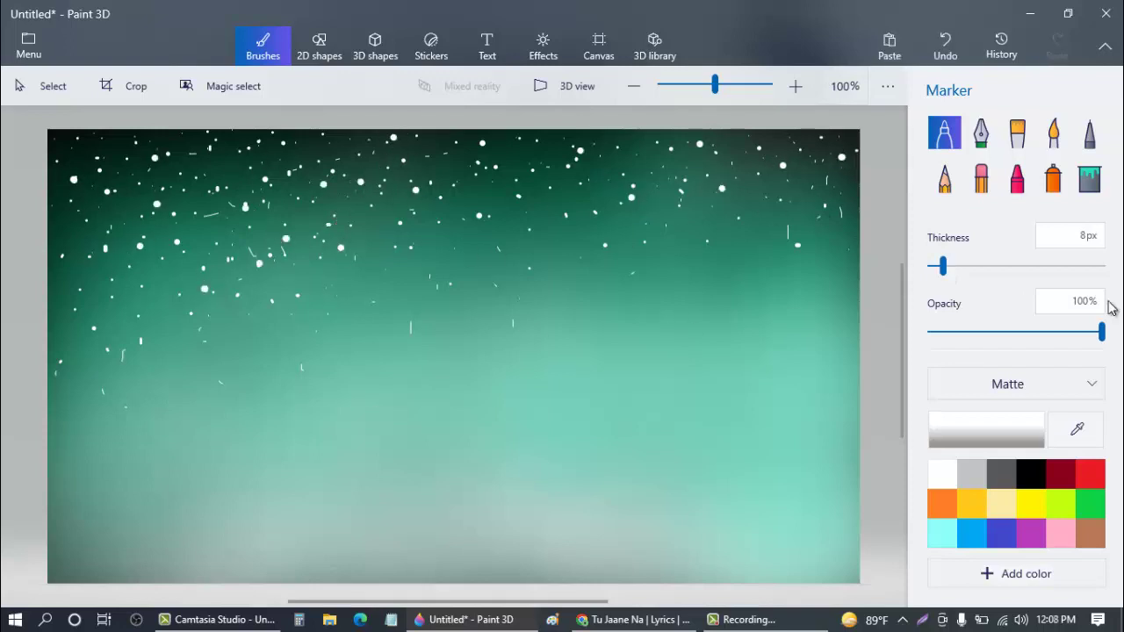
- Dot a few larger white stars over the upper-left sky with the marker at 10 px
left_click(203, 181)
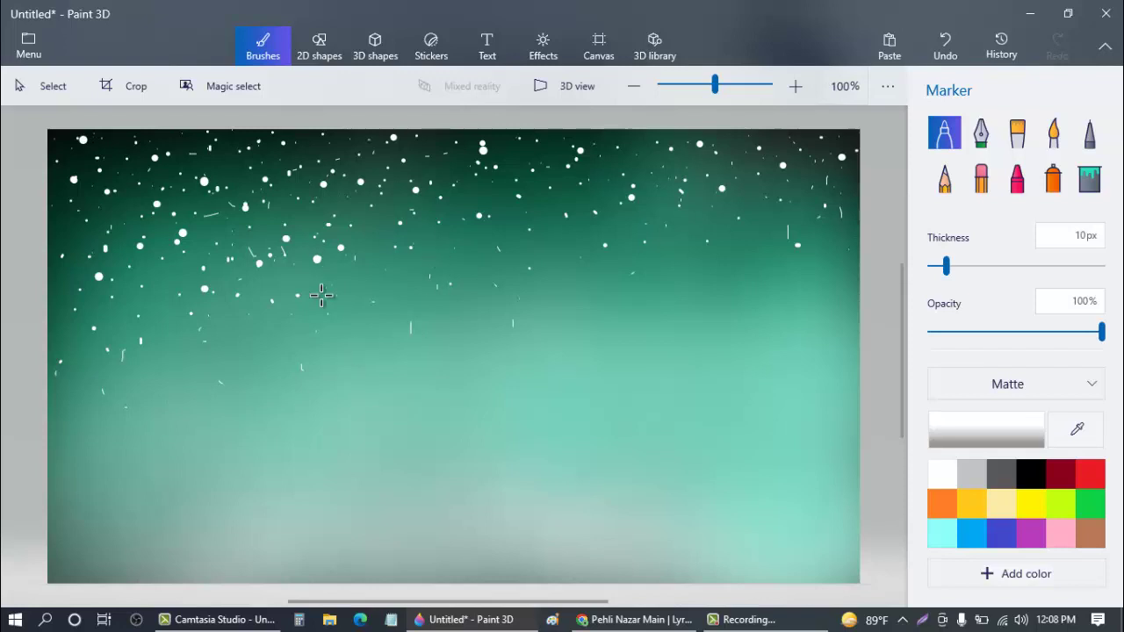
left_click(187, 335)
- Draw a crescent moon with white fill and white outline, and place it slightly enlarged among the stars in the upper-left sky
left_click(319, 45)
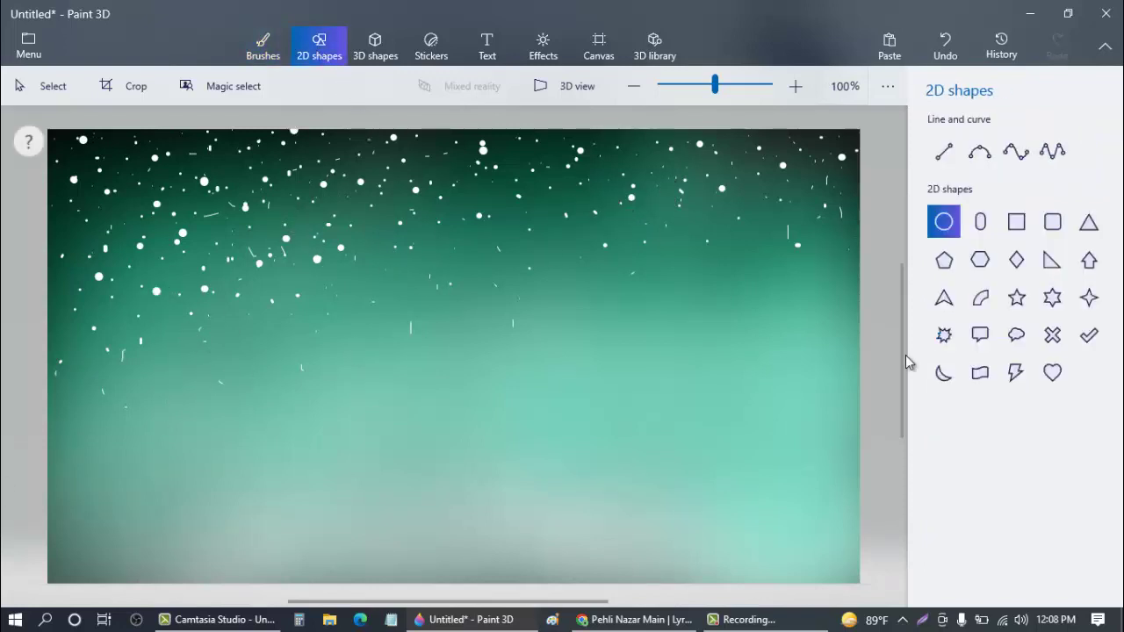
left_click(943, 372)
left_click_drag(207, 217, 270, 275)
left_click(948, 245)
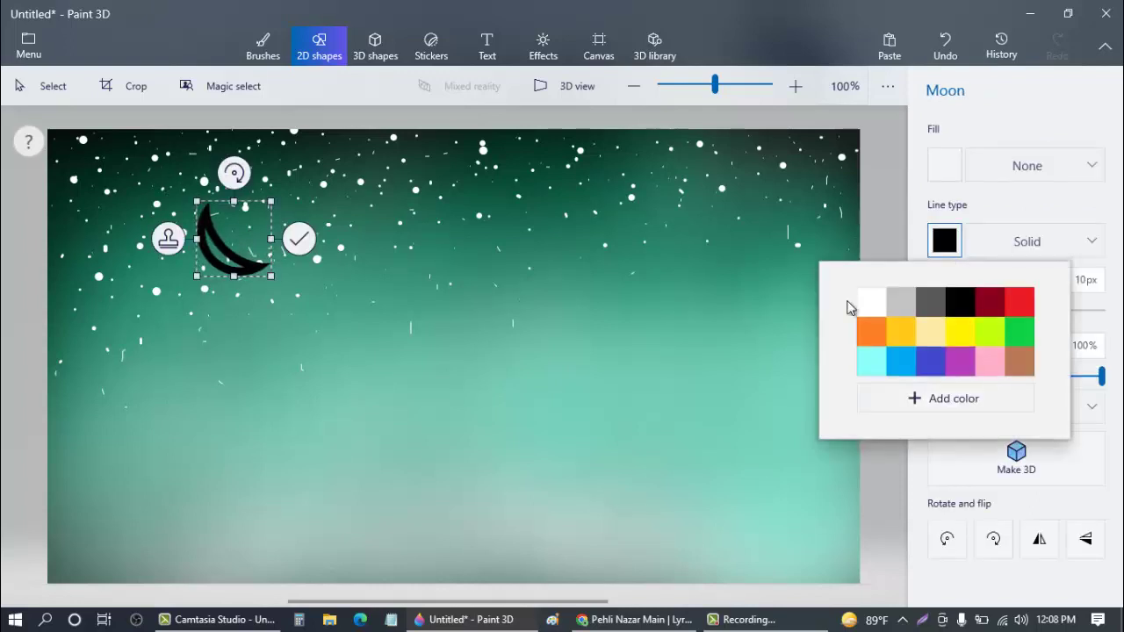
left_click(851, 301)
left_click(945, 165)
left_click(853, 224)
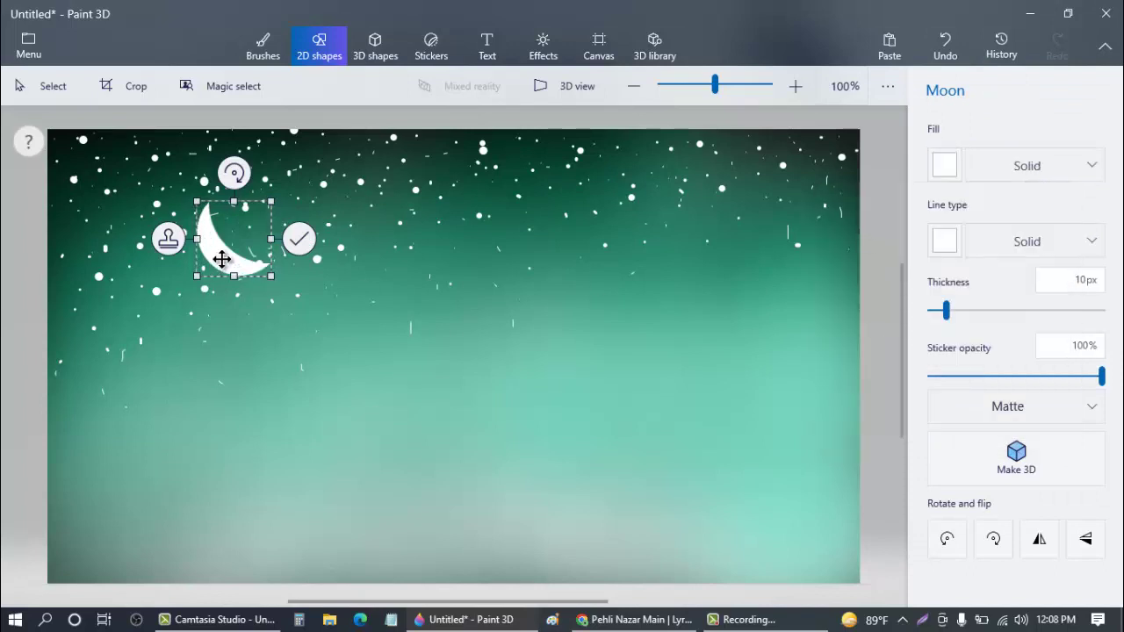
left_click_drag(221, 259, 305, 239)
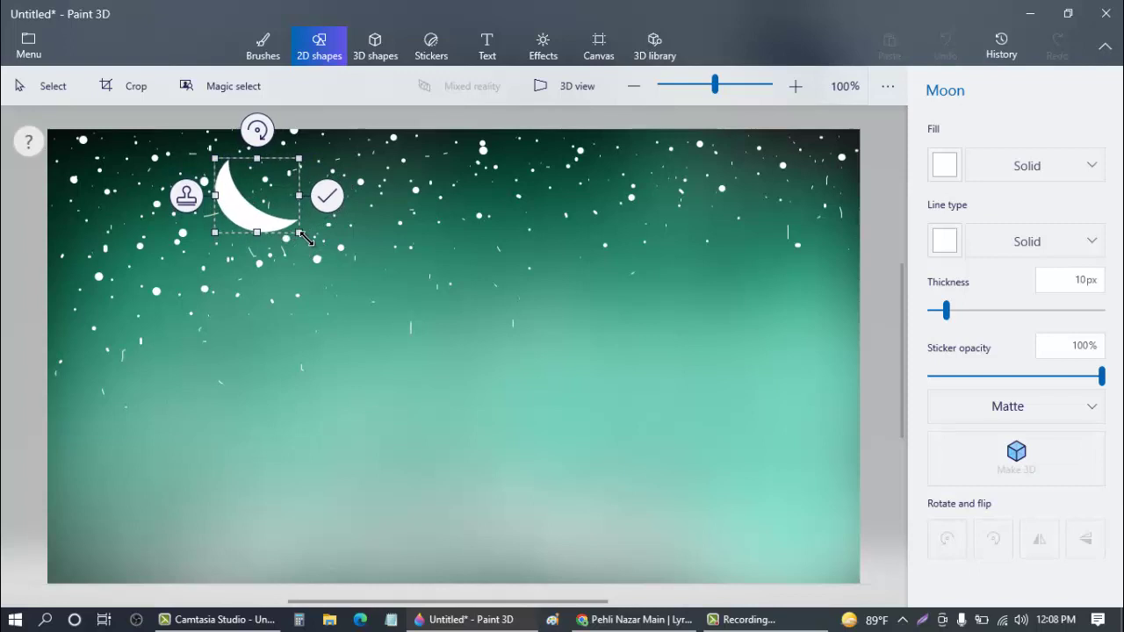
left_click(405, 284)
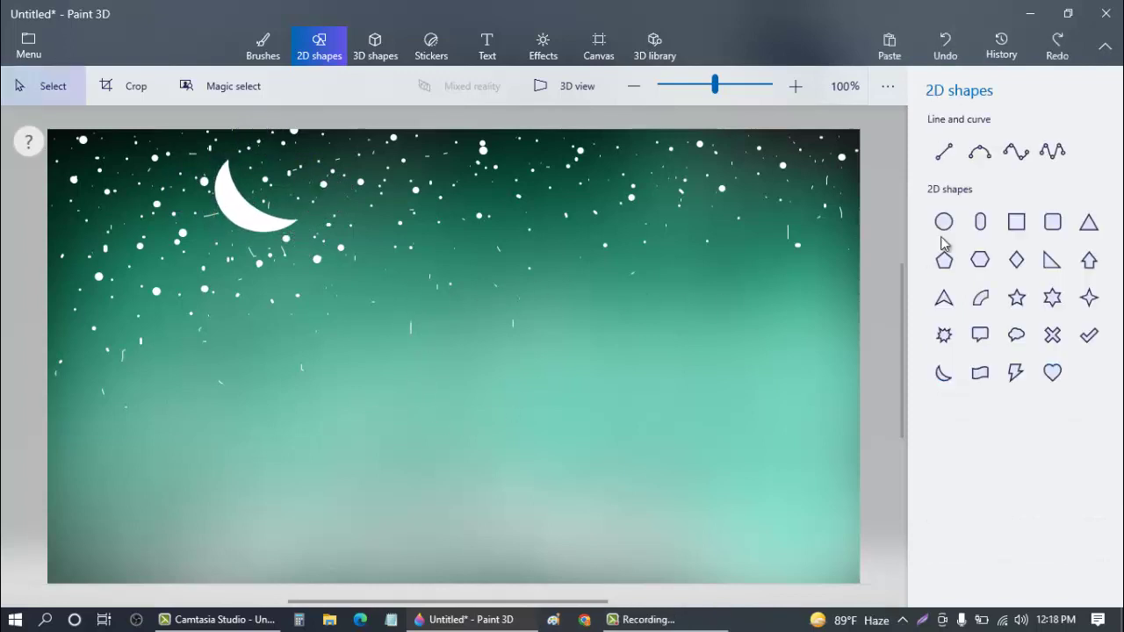
- Draw a wide rectangle with no fill and a 10 px black outline in the lower-right part of the canvas, against its right edge
left_click(1020, 223)
left_click_drag(450, 358, 859, 522)
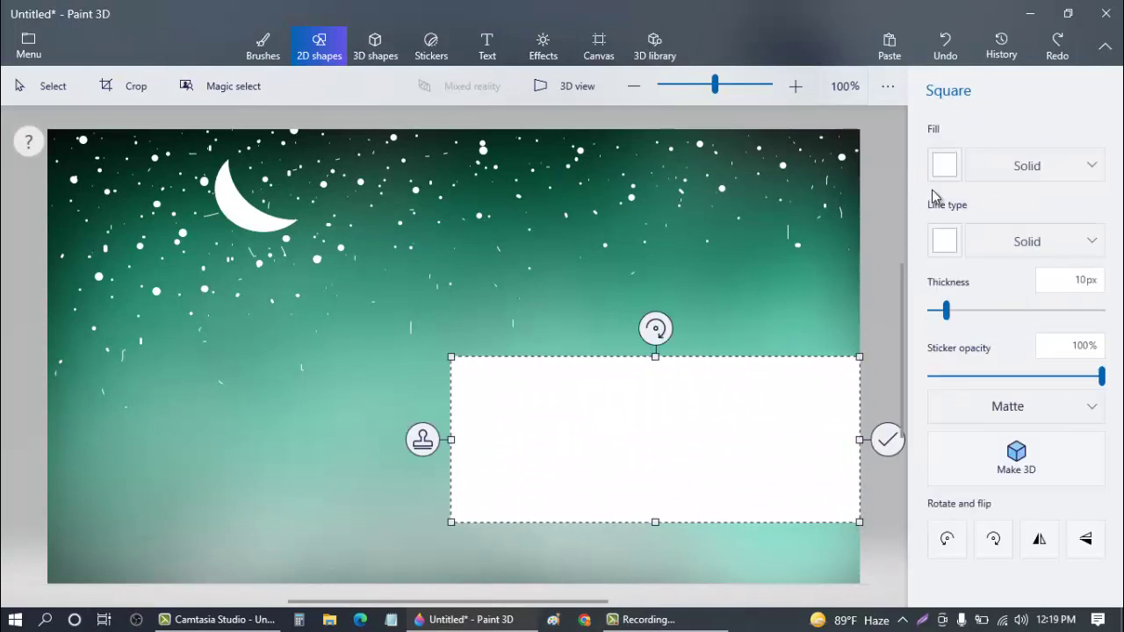
left_click(991, 168)
left_click(996, 136)
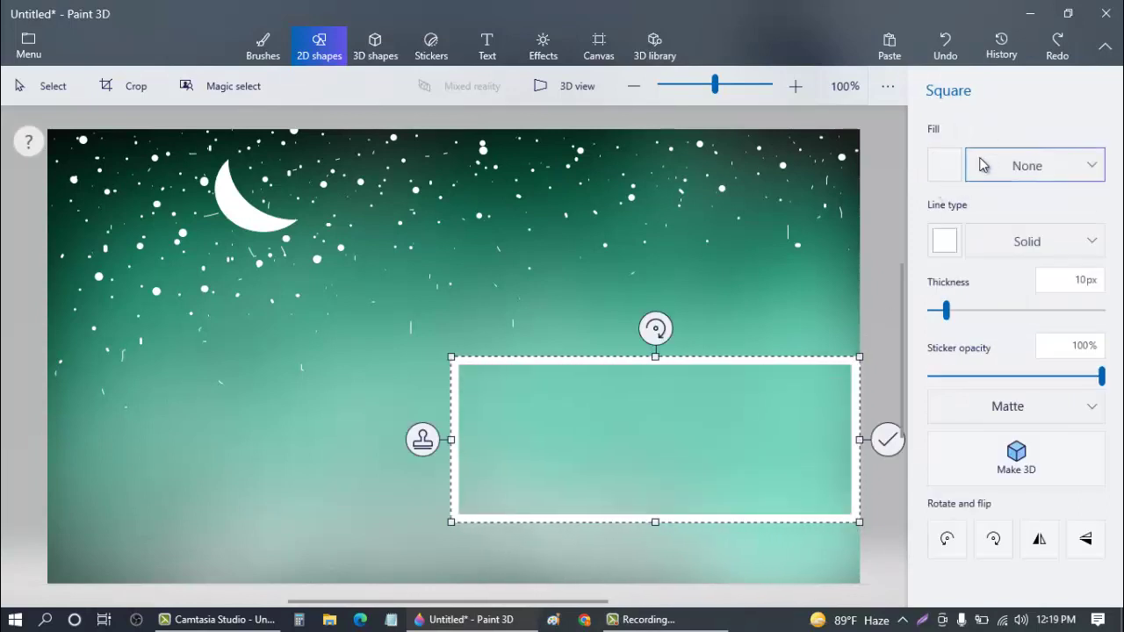
left_click(949, 244)
left_click(954, 300)
left_click_drag(450, 357, 444, 390)
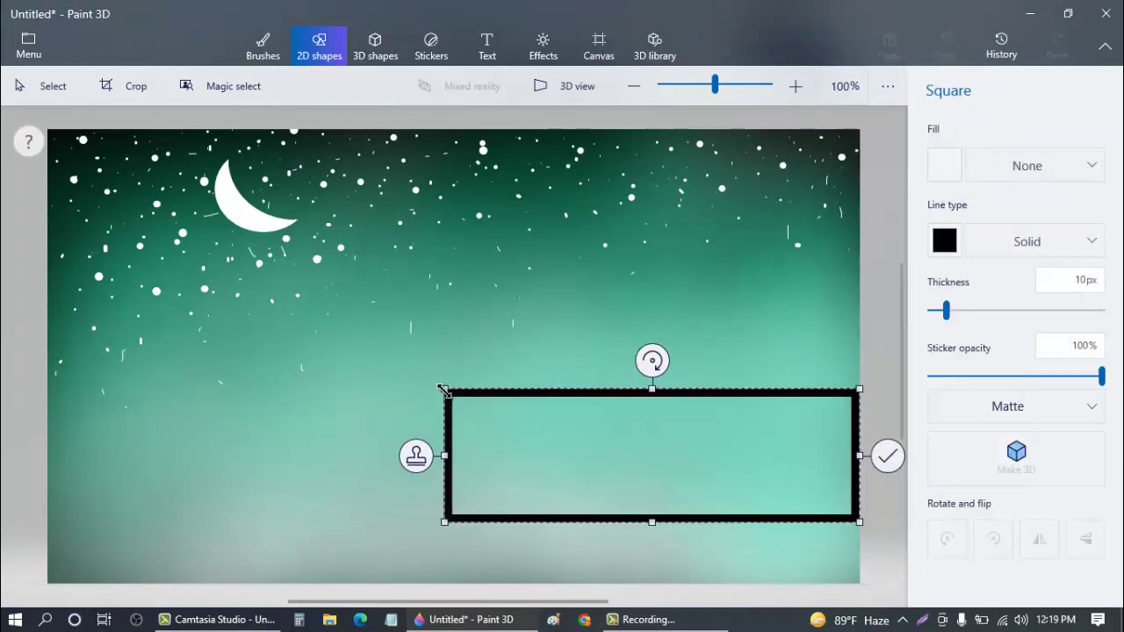
left_click(497, 358)
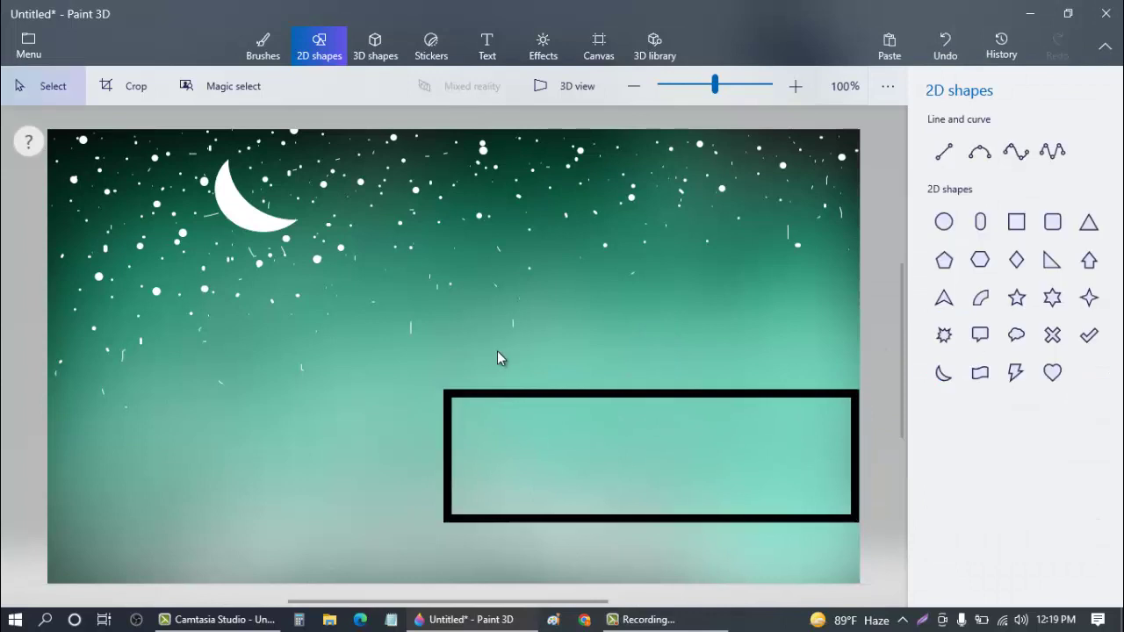
- Add a flat black-outlined rectangle on top of the large rectangle as the dome's base
left_click(1016, 222)
left_click_drag(648, 357, 800, 393)
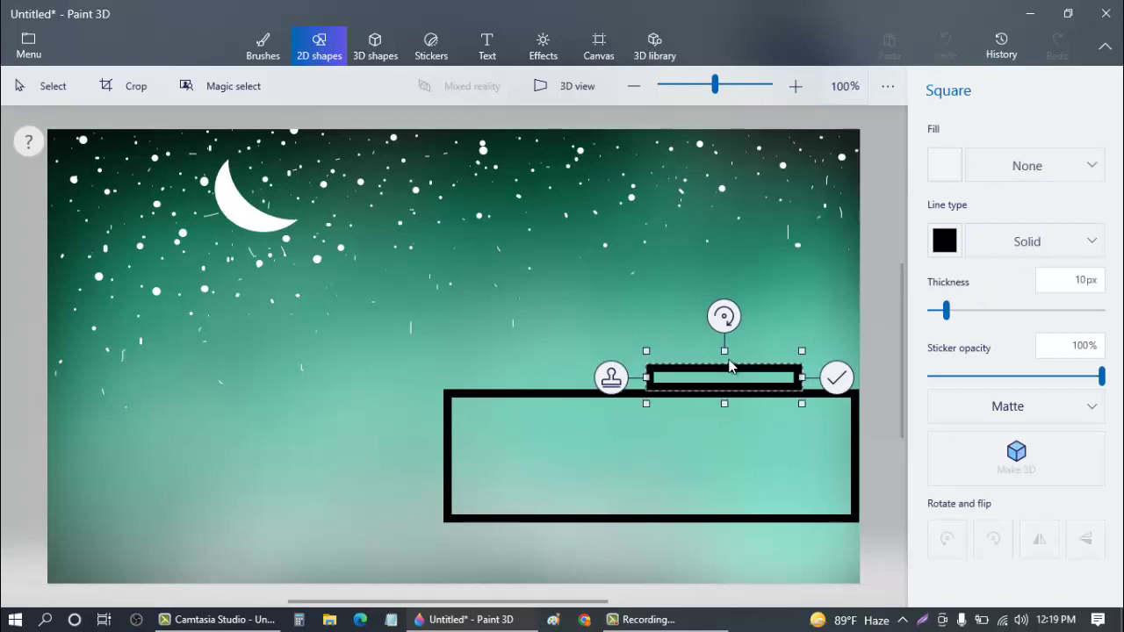
left_click(676, 348)
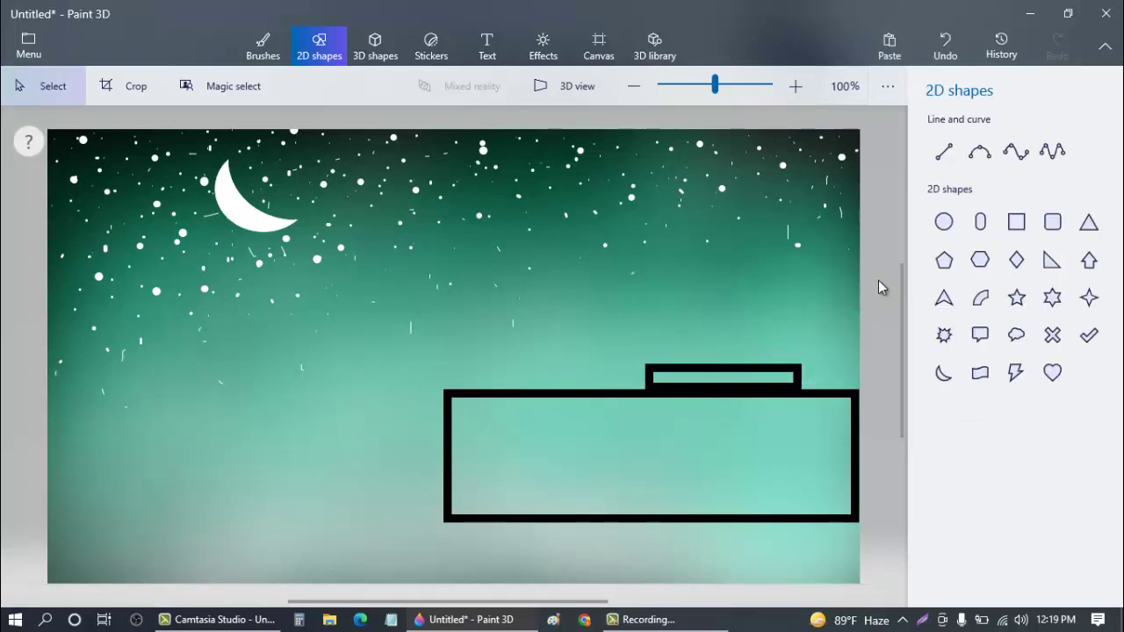
- Draw a 10 px black 4-point curve between the base's upper corners and bend it upward into a dome
left_click(1016, 158)
left_click_drag(646, 364, 799, 363)
left_click_drag(694, 350, 646, 269)
left_click_drag(737, 360, 764, 257)
left_click_drag(646, 269, 673, 277)
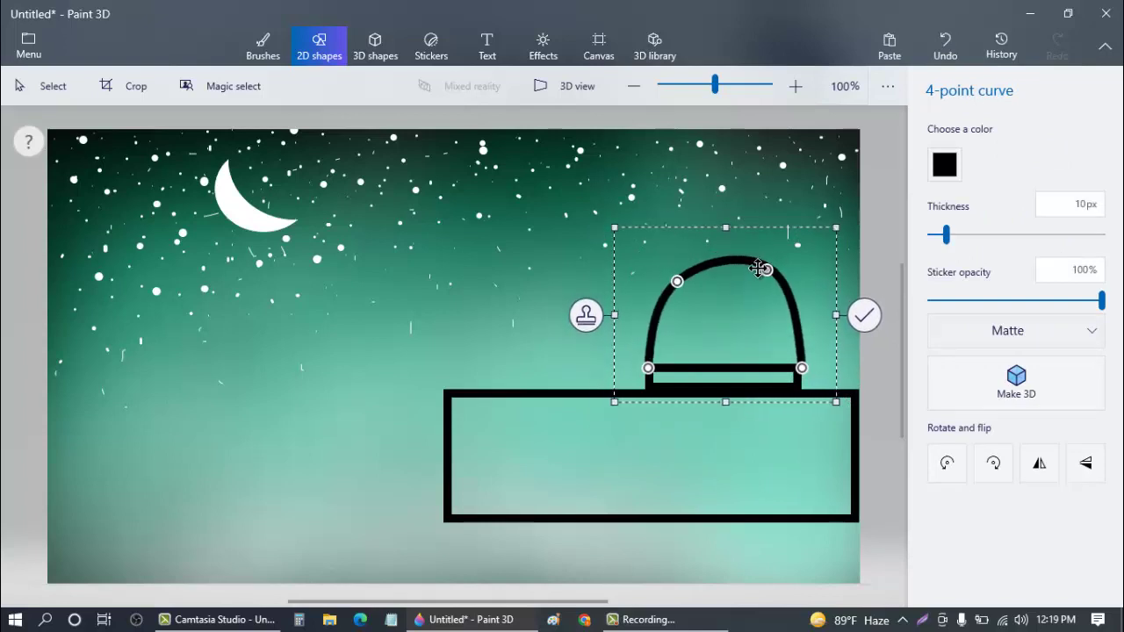
- Reshape the dome curve into a lower, wider outline whose sides flare outward from the base
left_click_drag(766, 261, 790, 302)
left_click_drag(677, 282, 658, 312)
left_click_drag(786, 303, 783, 309)
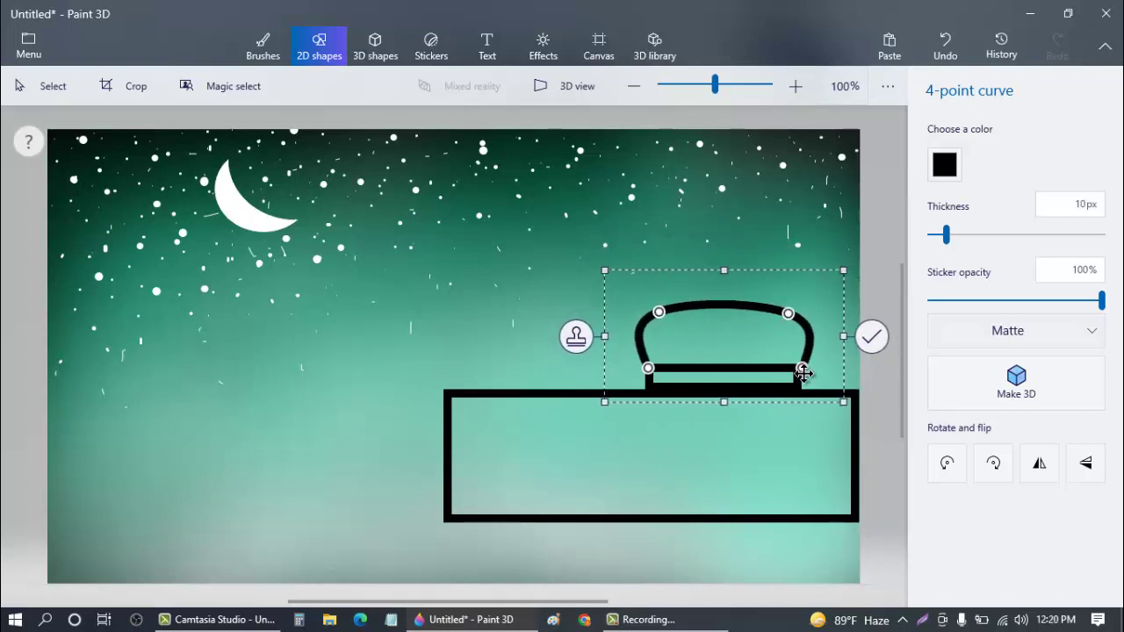
left_click_drag(840, 397, 835, 395)
left_click_drag(723, 270, 747, 282)
mouse_move(650, 317)
left_mouse_down()
mouse_move(658, 308)
mouse_move(638, 306)
left_mouse_up()
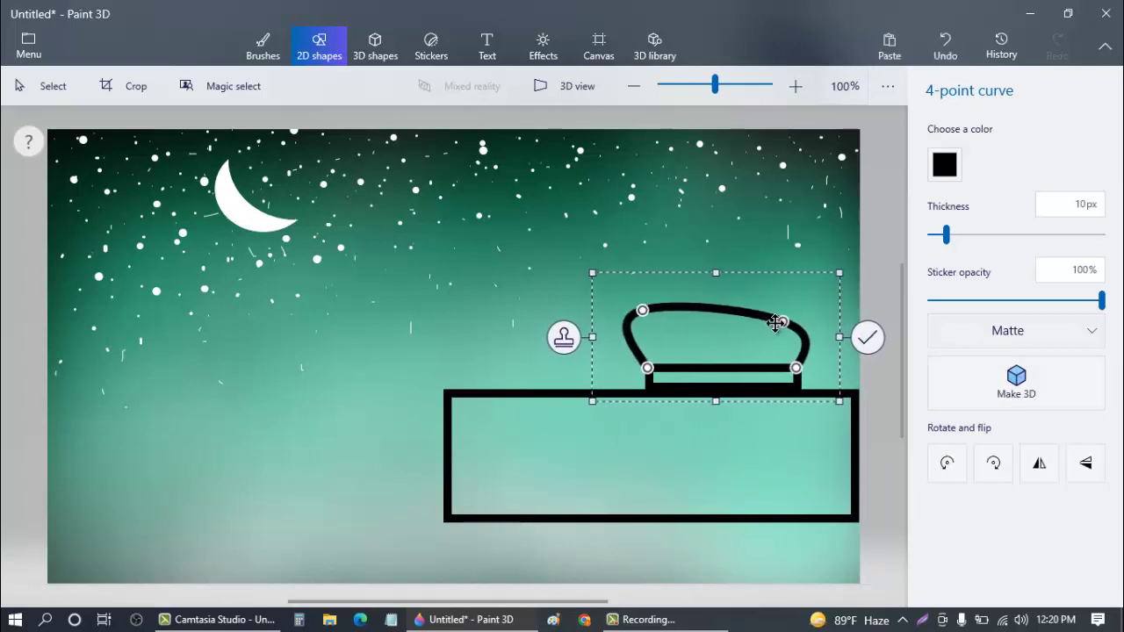
left_click_drag(776, 323, 793, 318)
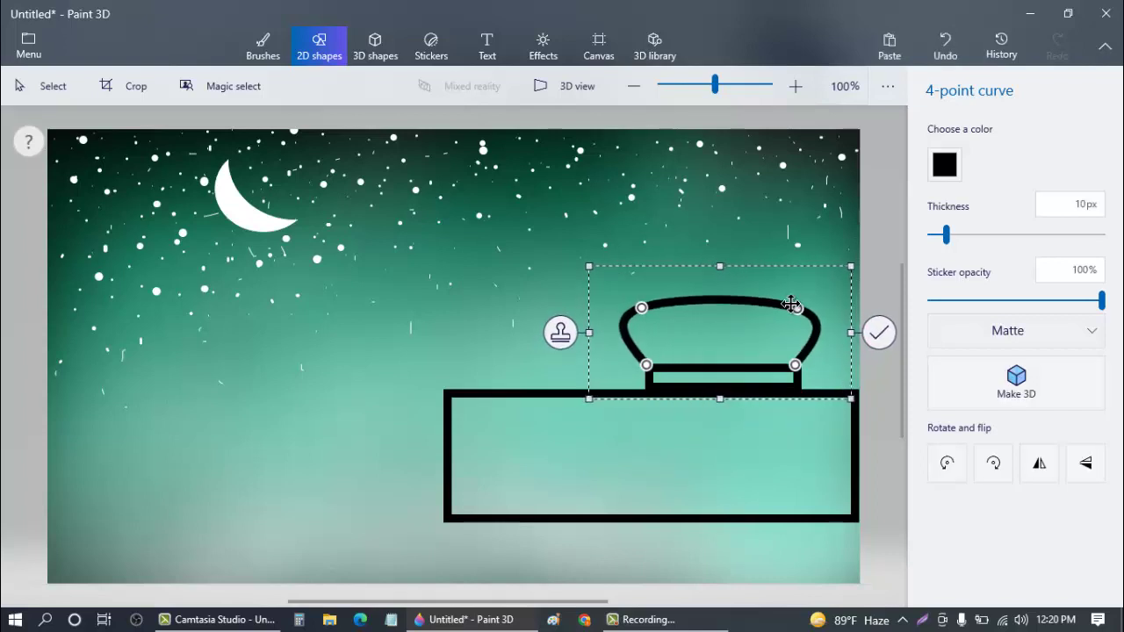
left_click(707, 436)
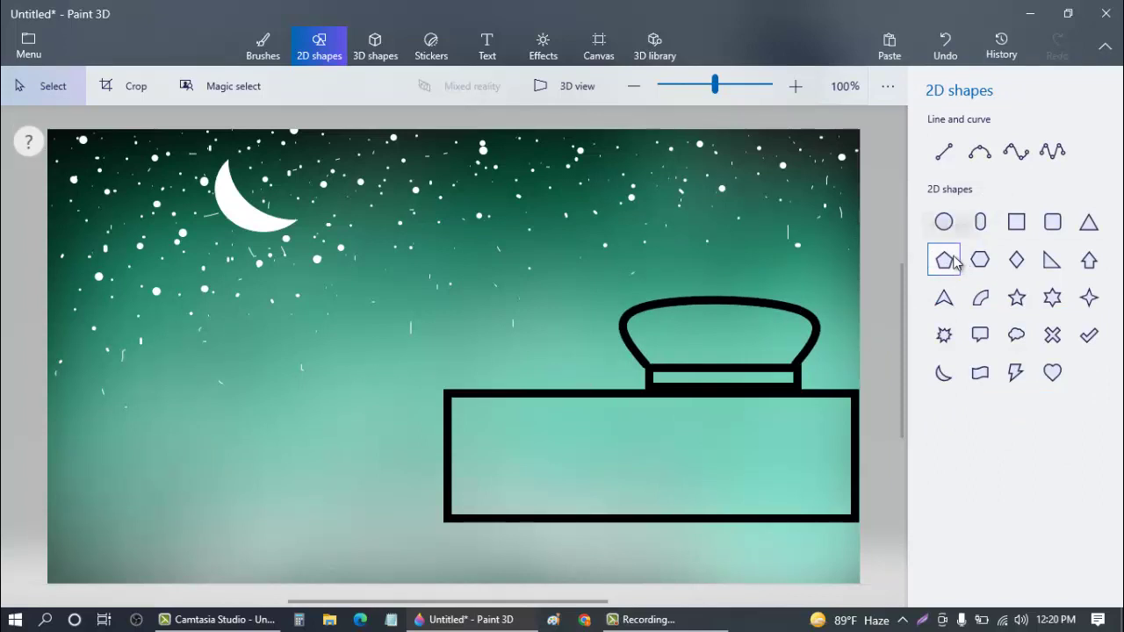
- Overlay a wide black-outlined ellipse on the flared curve to round off the top of the dome
left_click(944, 223)
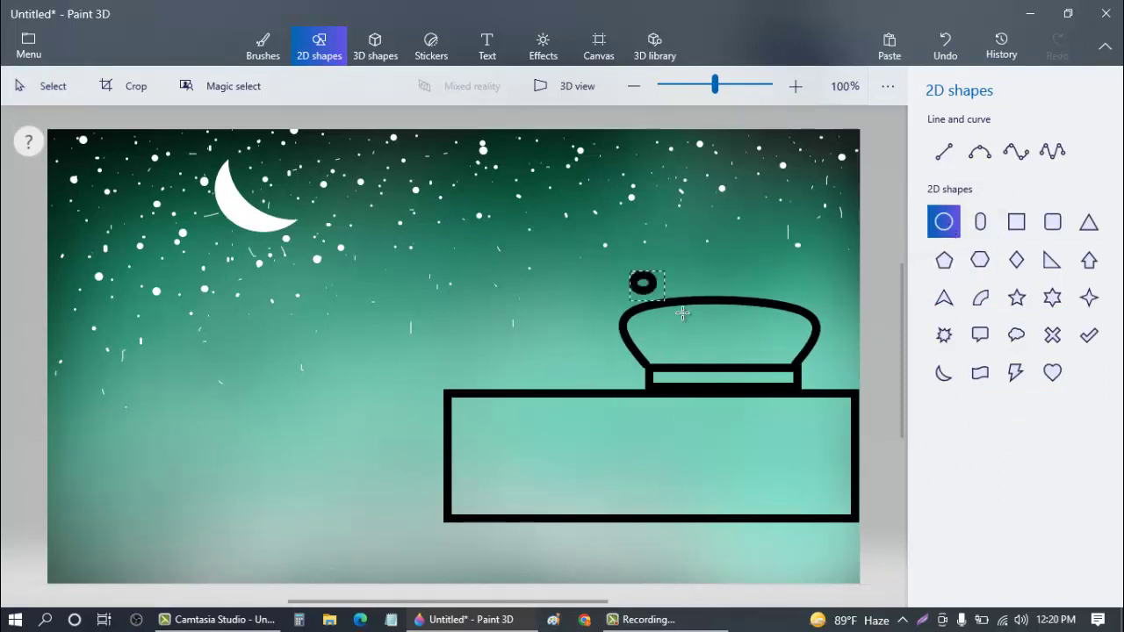
left_click_drag(812, 376, 815, 372)
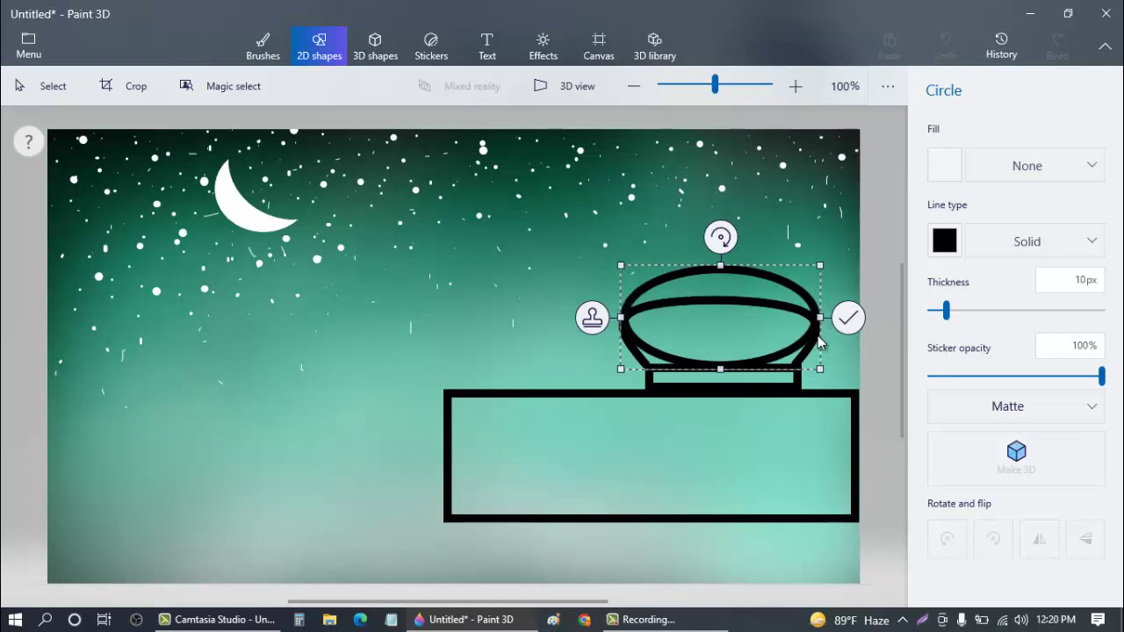
left_click_drag(819, 342, 817, 349)
left_click_drag(820, 367, 820, 373)
left_click(580, 279)
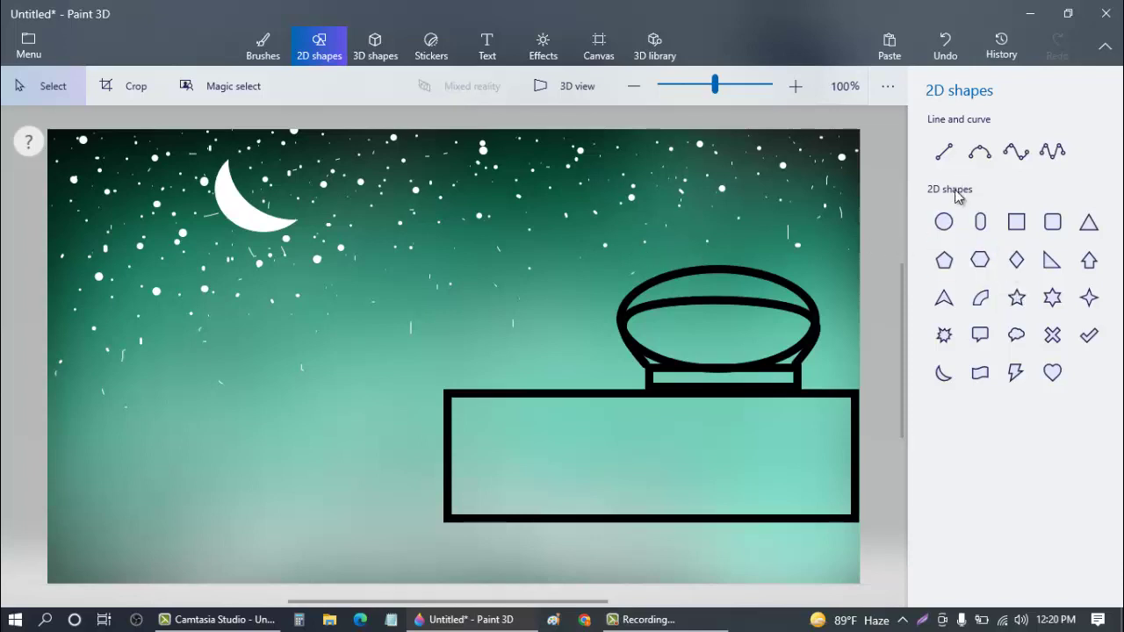
- Top the dome with a vertical 10 px black line as a spire and a small black crescent at its tip
left_click(938, 167)
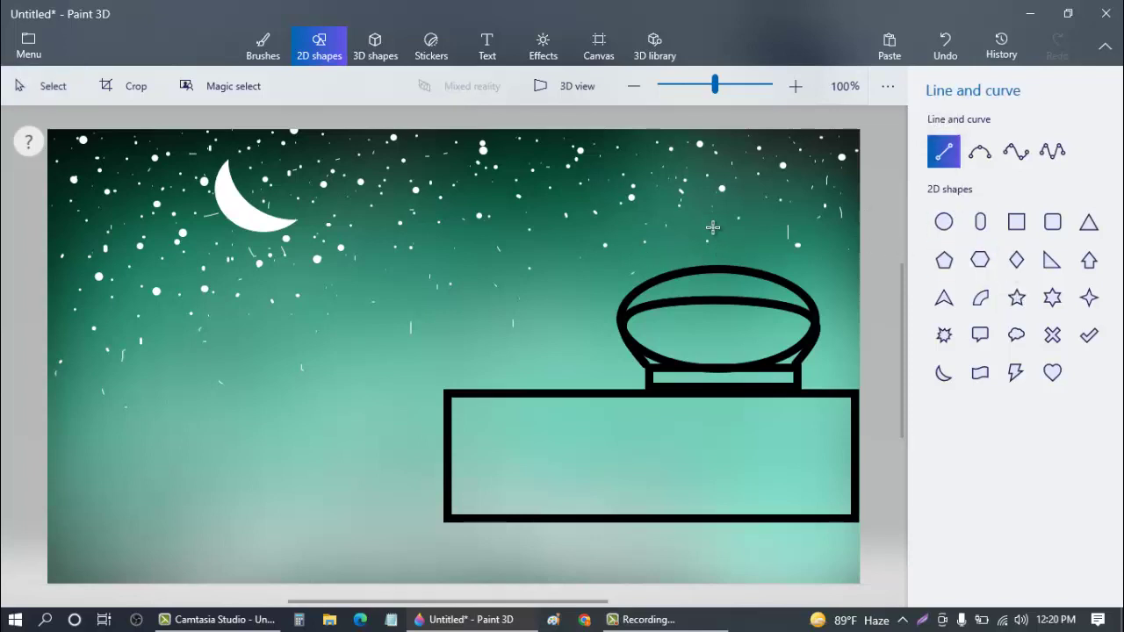
left_click_drag(714, 265, 718, 329)
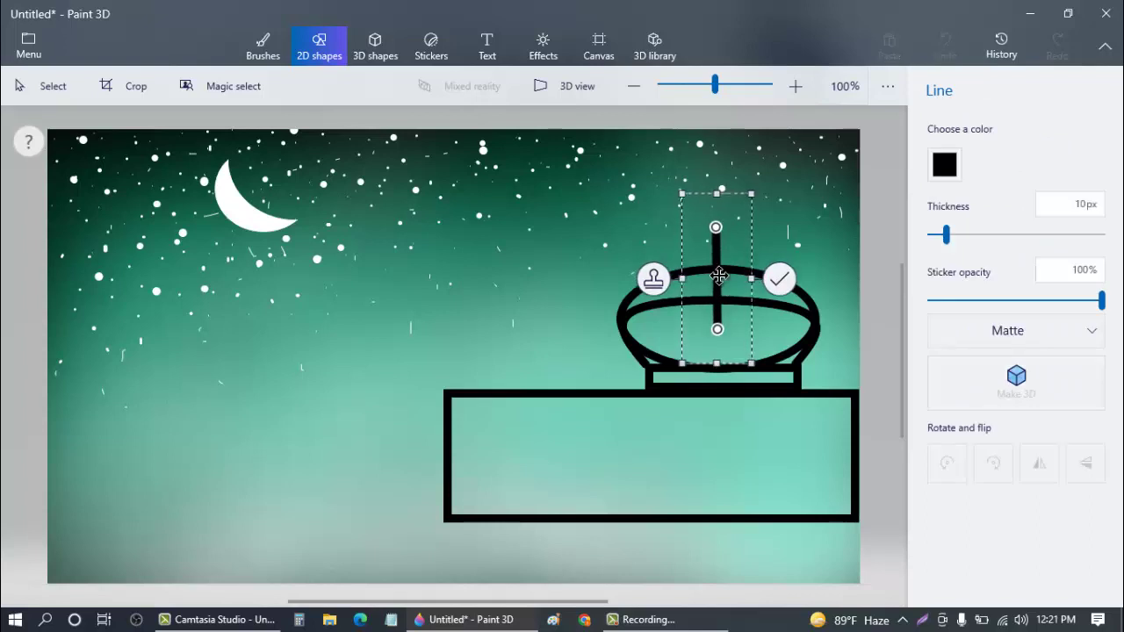
left_click(772, 276)
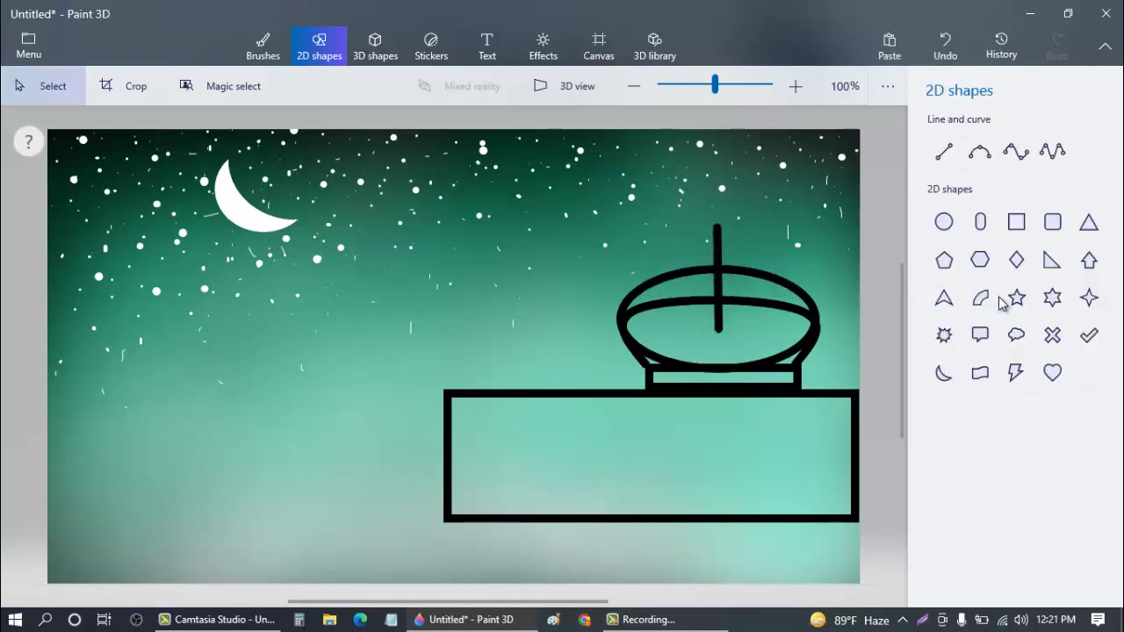
left_click(944, 373)
left_click_drag(726, 218, 749, 235)
left_click(800, 277)
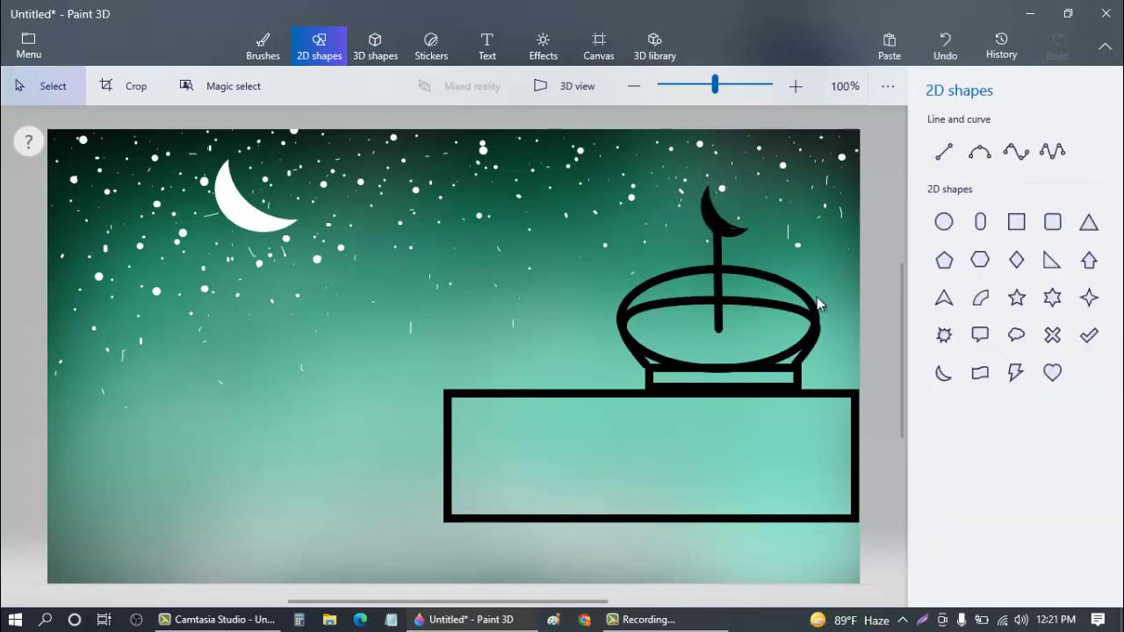
- Paint the inside of the dome solid black with the marker at 29 px
left_click(263, 46)
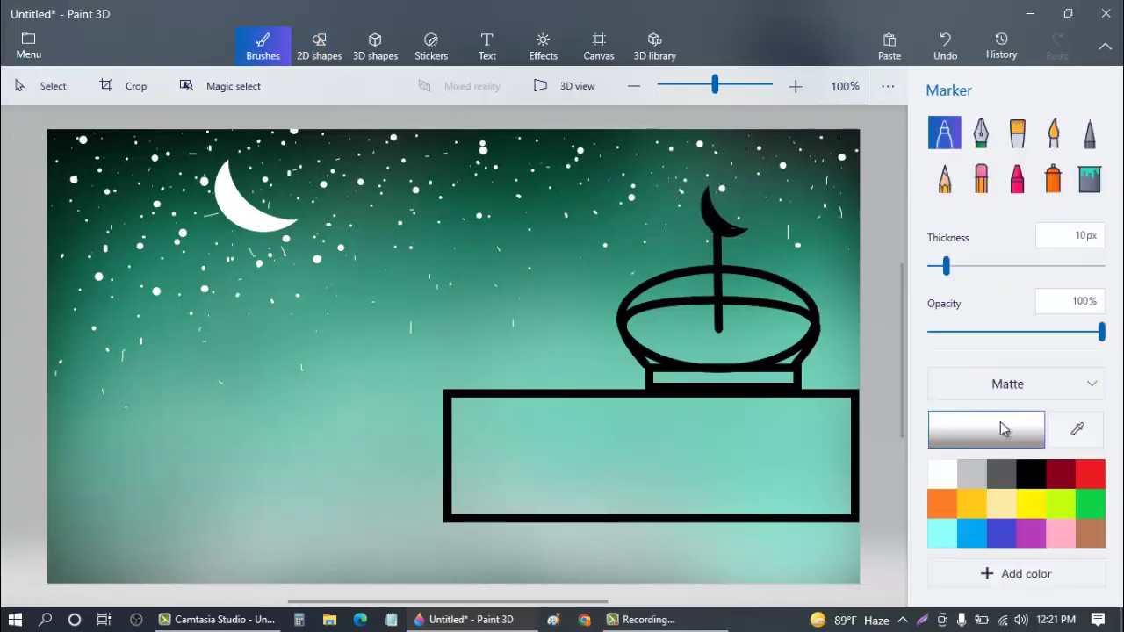
left_click_drag(946, 266, 978, 267)
mouse_move(745, 308)
left_mouse_down()
mouse_move(760, 339)
mouse_move(731, 331)
mouse_move(727, 295)
mouse_move(791, 302)
mouse_move(808, 331)
mouse_move(758, 330)
mouse_move(769, 354)
mouse_move(790, 355)
mouse_move(709, 340)
mouse_move(707, 283)
mouse_move(653, 318)
mouse_move(640, 307)
mouse_move(648, 346)
mouse_move(671, 343)
mouse_move(683, 360)
mouse_move(709, 348)
mouse_move(773, 348)
left_mouse_up()
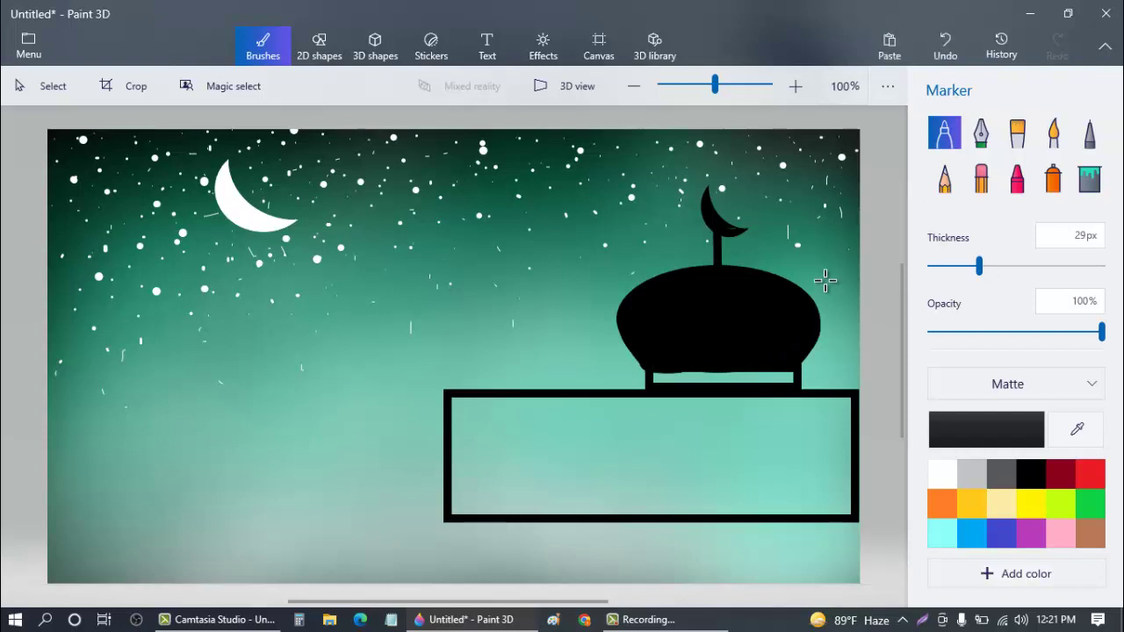
- Draw a straight black line along the dome's lower edge to even out its border with the base
left_click(319, 46)
left_click(944, 151)
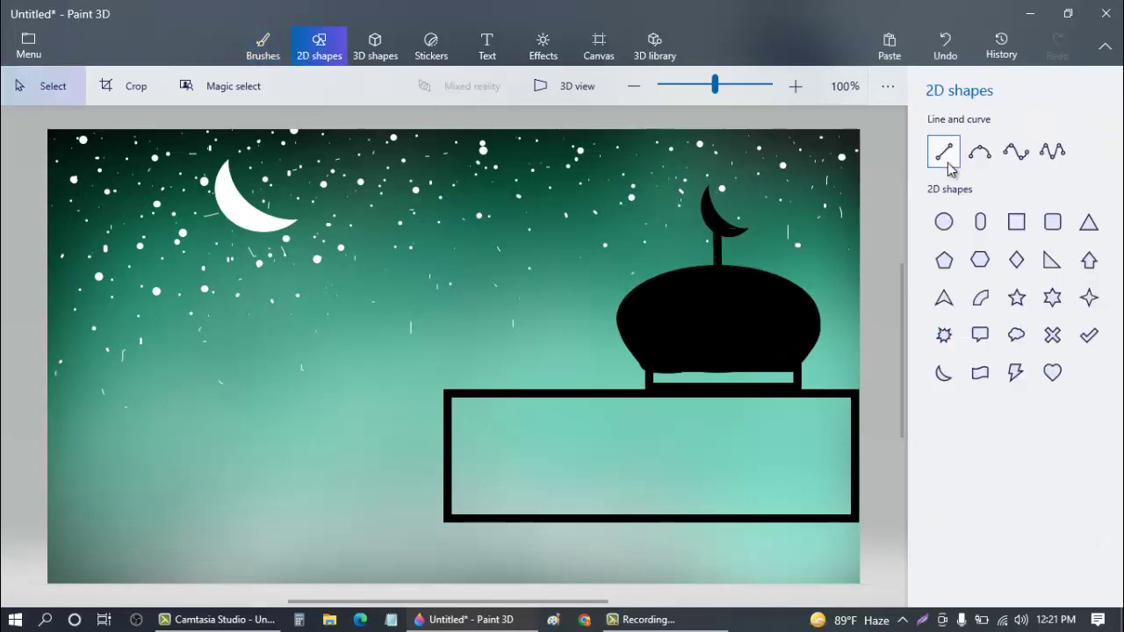
left_click_drag(720, 372, 798, 373)
left_click(789, 315)
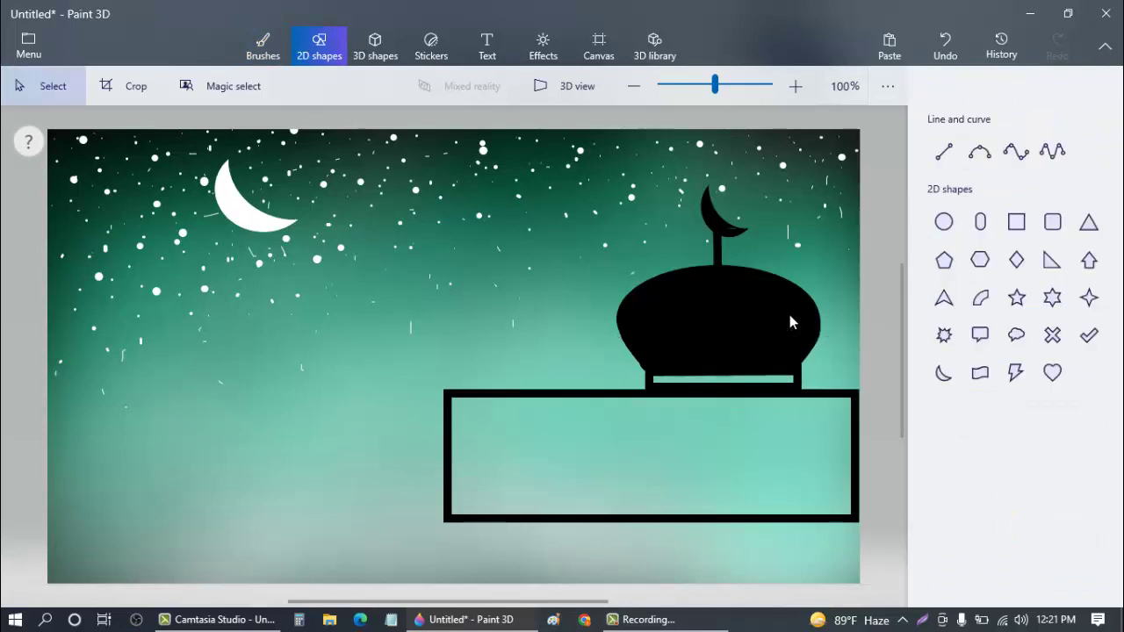
- Place small black squares at regular intervals across the base strip to divide it into a row of tiny windows
left_click(1016, 221)
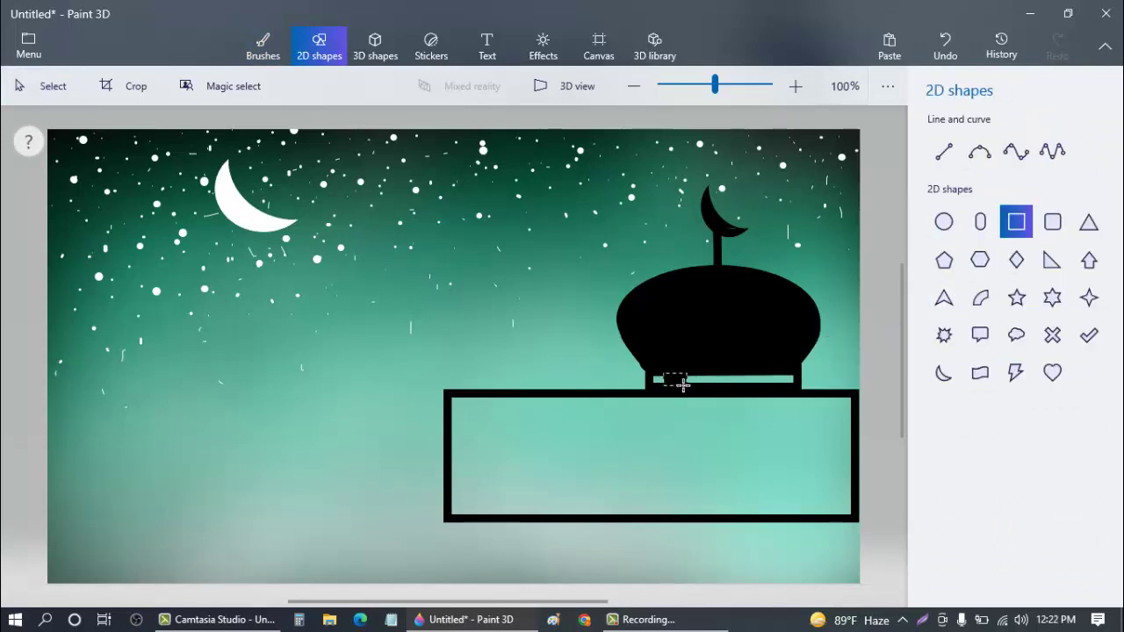
left_click_drag(664, 374, 687, 385)
left_click(604, 381)
mouse_move(619, 379)
left_mouse_down()
mouse_move(723, 394)
mouse_move(753, 382)
mouse_move(779, 394)
mouse_move(797, 377)
left_mouse_up()
left_click(777, 383)
left_click(706, 378)
left_click(717, 379)
left_click(734, 331)
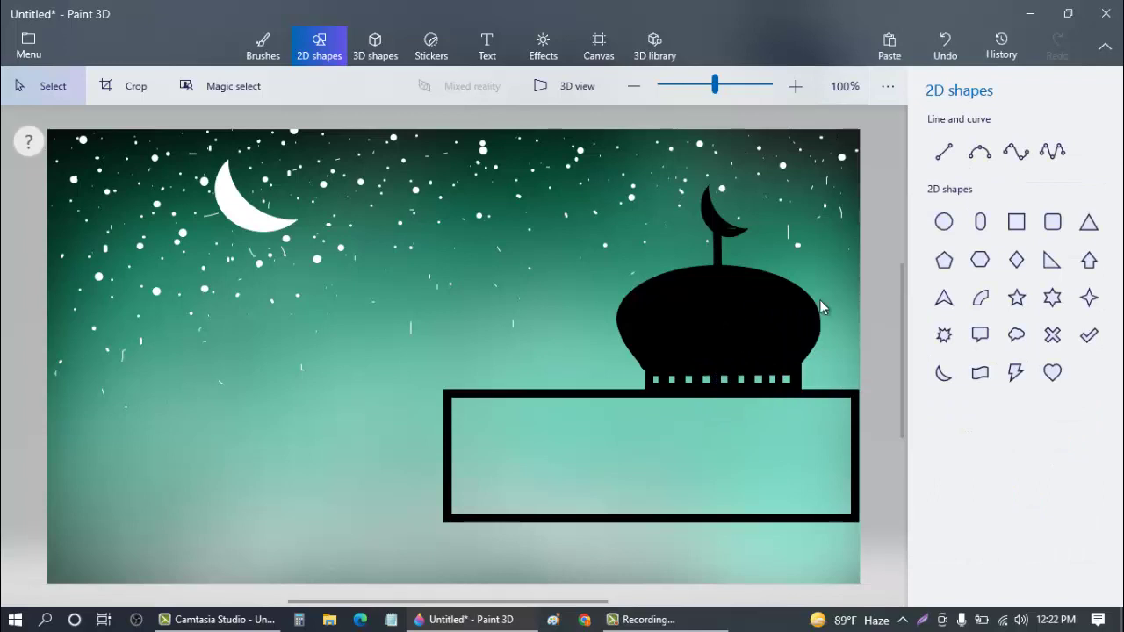
- Add two black beads on the spire between crescent and dome with the marker at 11 px, undoing the first try
left_click(268, 50)
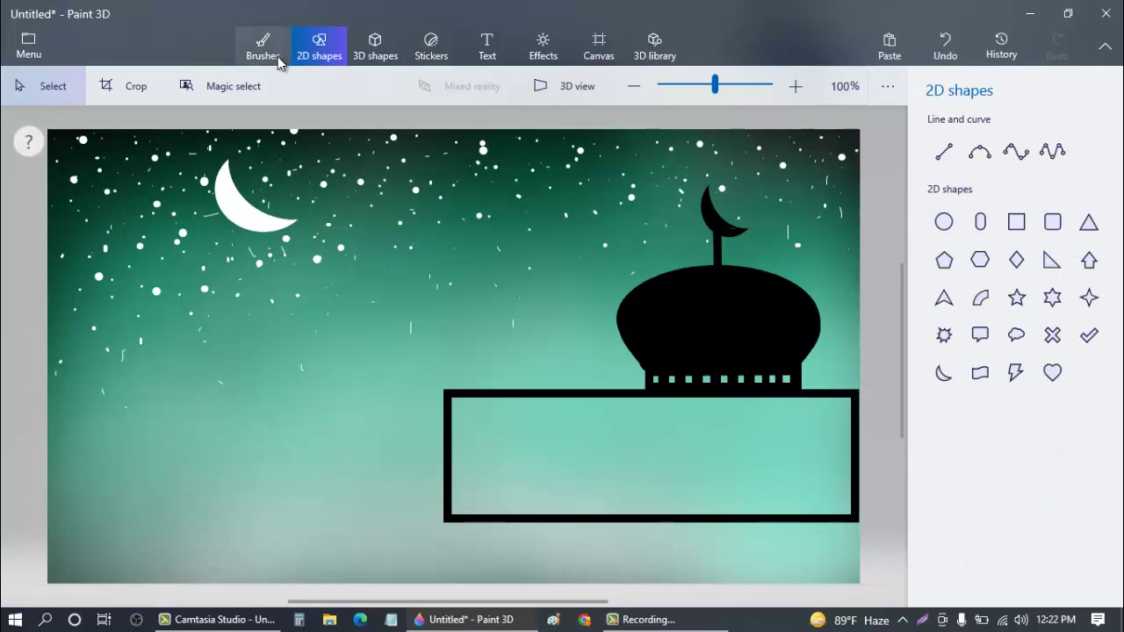
left_click(717, 248)
key("ctrl+z")
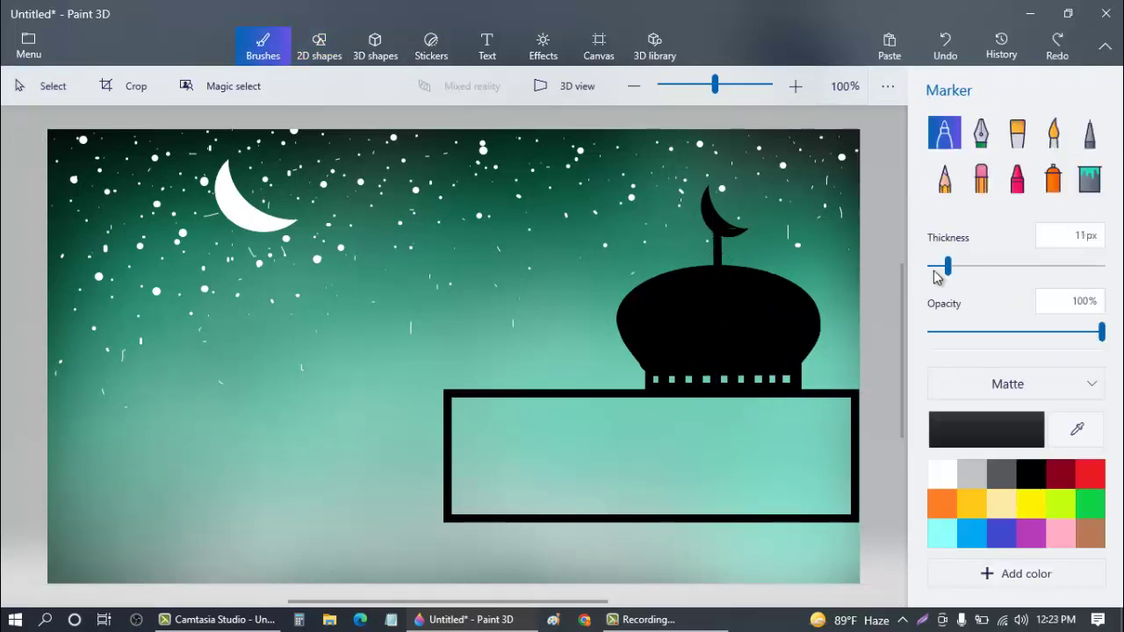
left_click(717, 247)
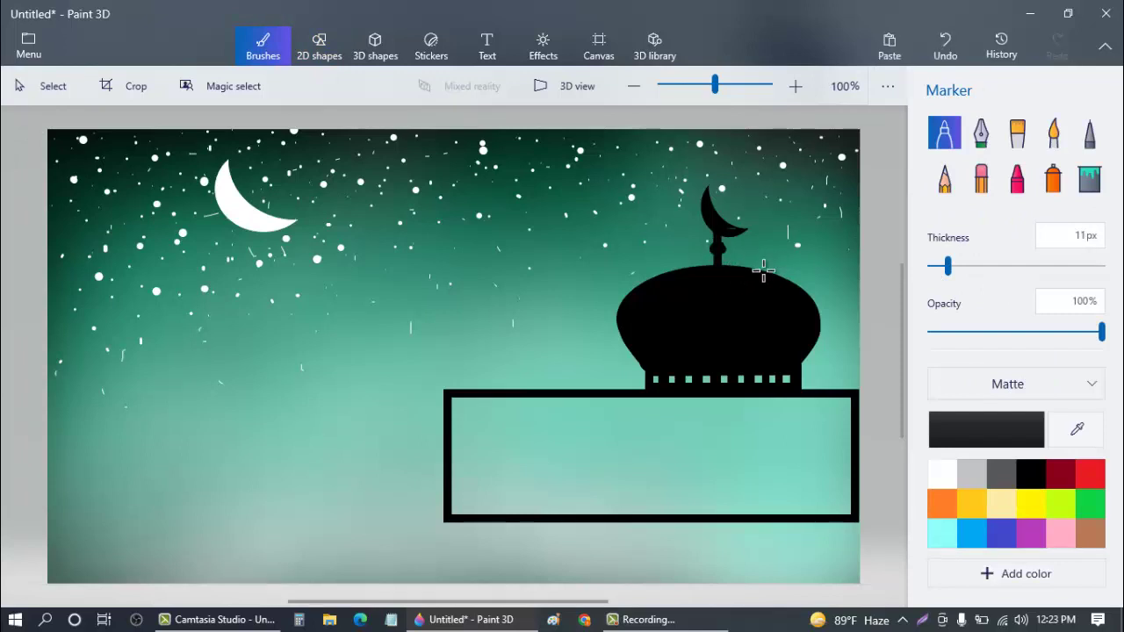
left_click(717, 259)
- Draw a small black outlined rectangle on the building's roof, beside the large dome, as the base of a second dome
left_click(325, 45)
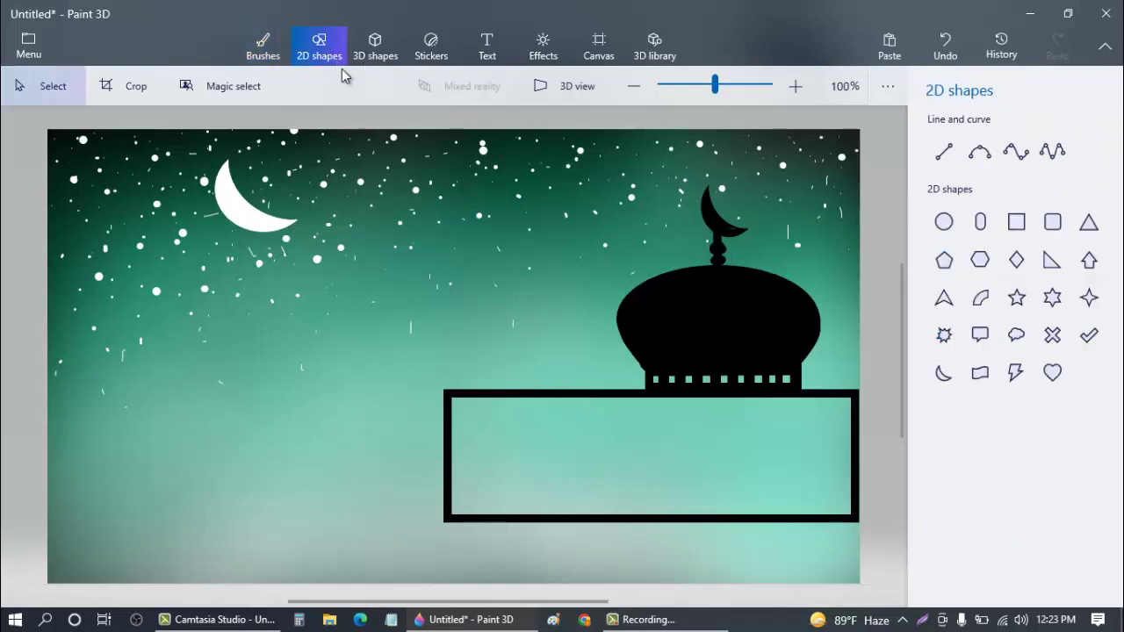
left_click(1016, 221)
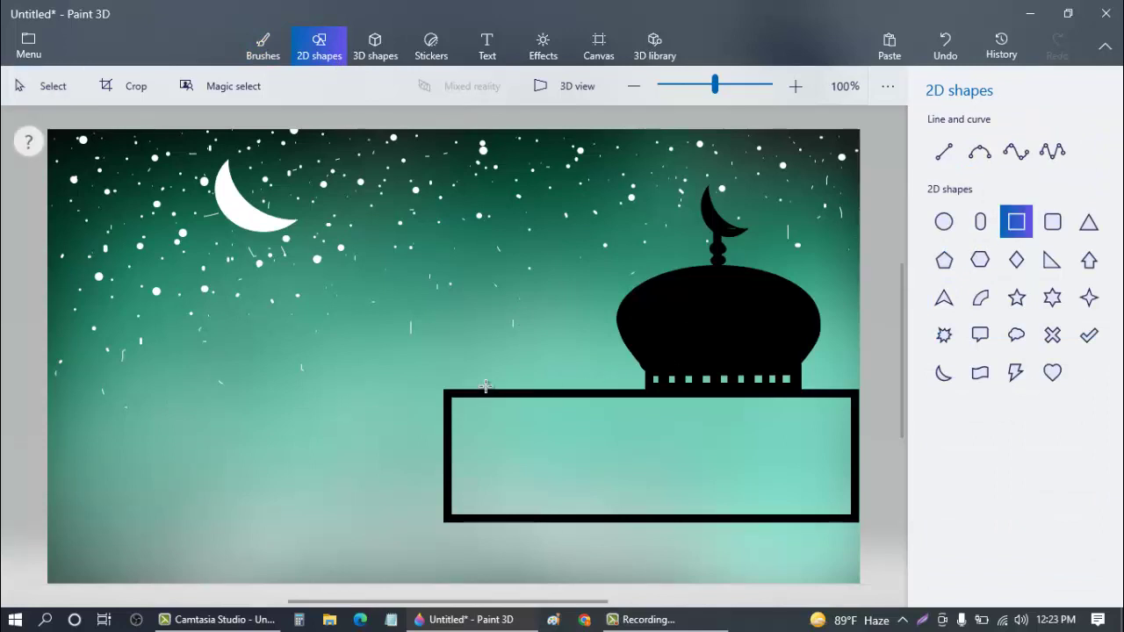
left_click_drag(512, 361, 593, 391)
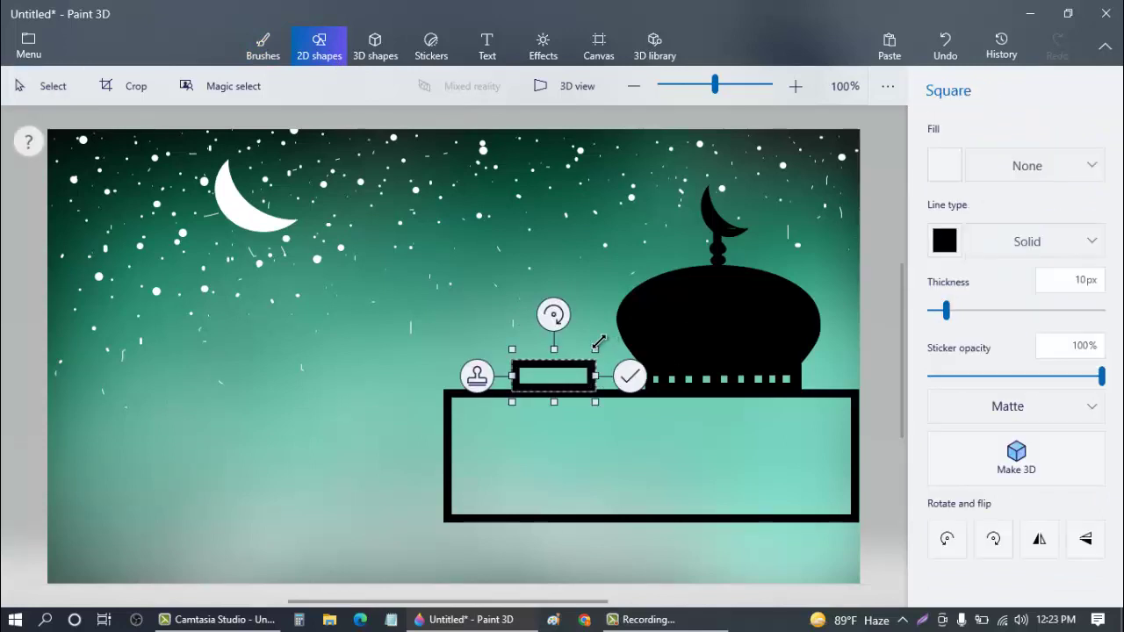
left_click(667, 320)
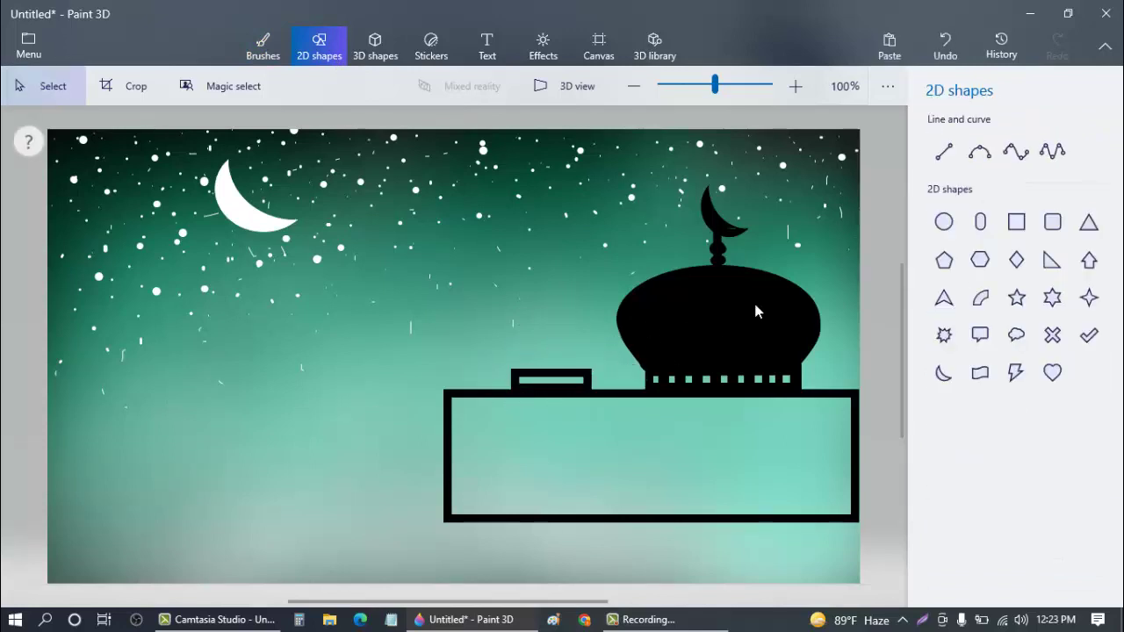
- Place narrow black square shapes at regular intervals inside the small base to divide it into tiny windows
left_click(1015, 221)
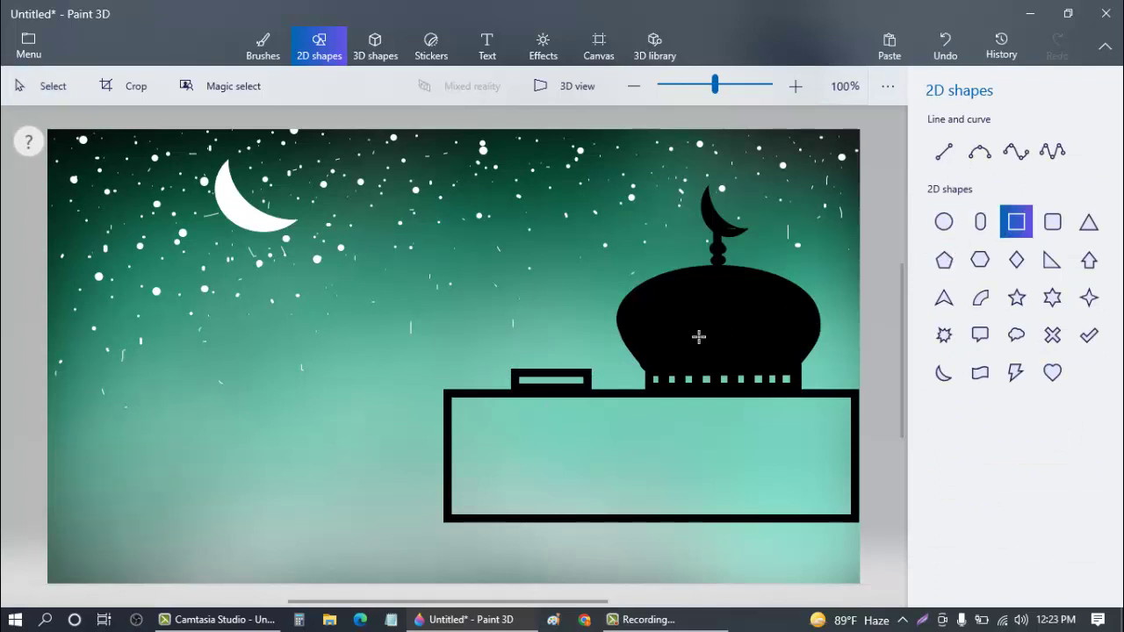
left_click(523, 379)
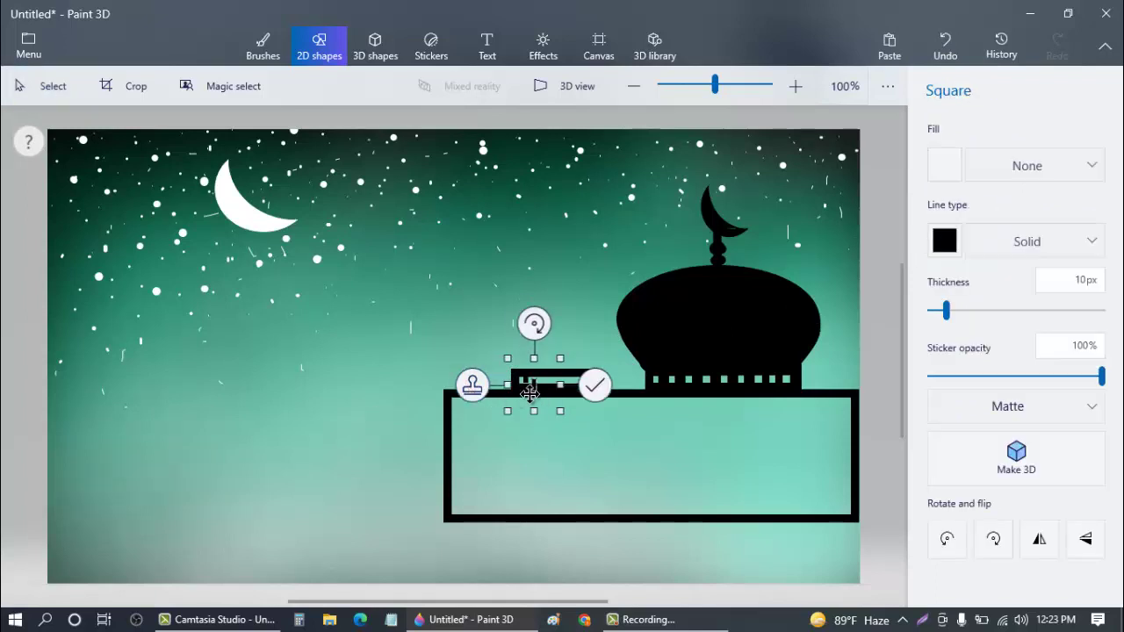
left_click_drag(525, 390, 574, 391)
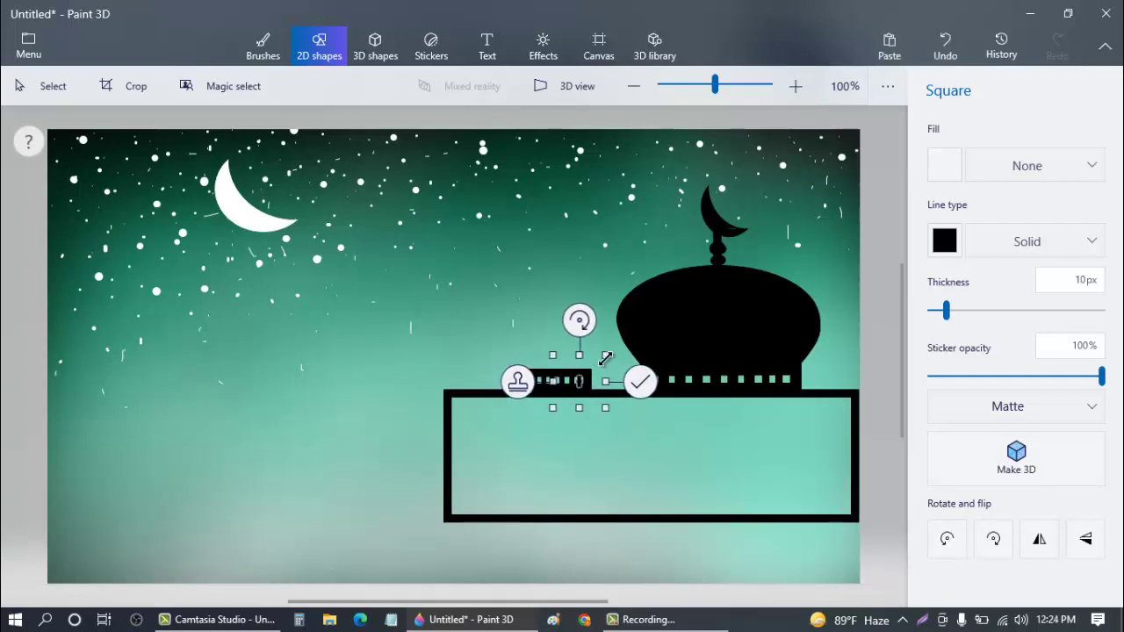
left_click(607, 323)
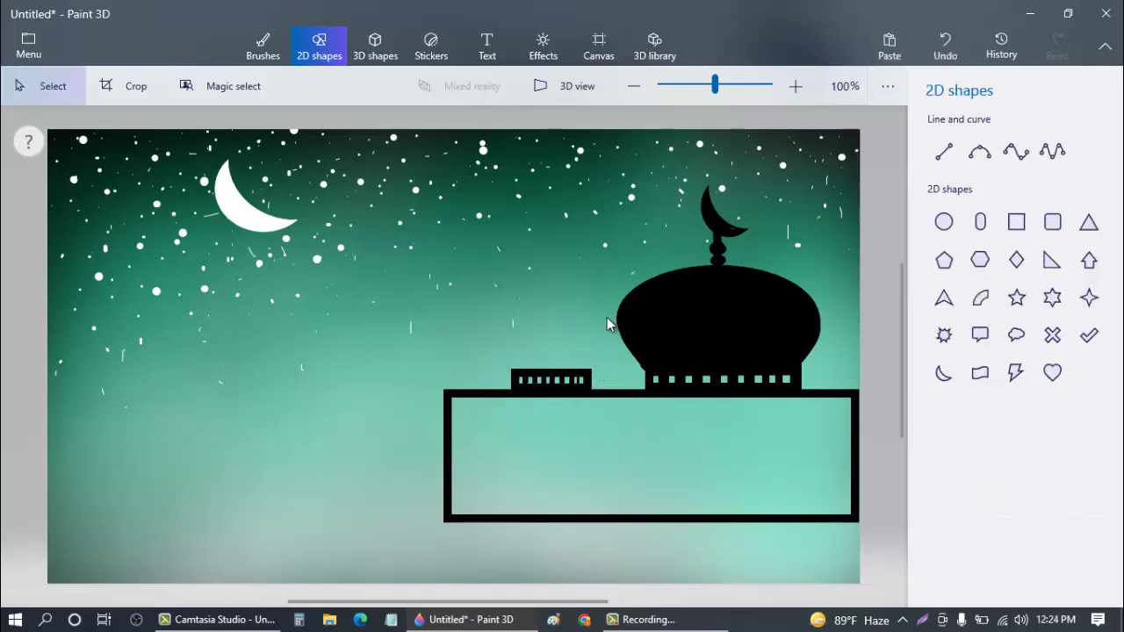
- Draw a black ellipse on the small base as its dome and paint the inside solid black with the marker at 13 px
left_click(943, 222)
left_click_drag(500, 328, 599, 382)
left_click(635, 354)
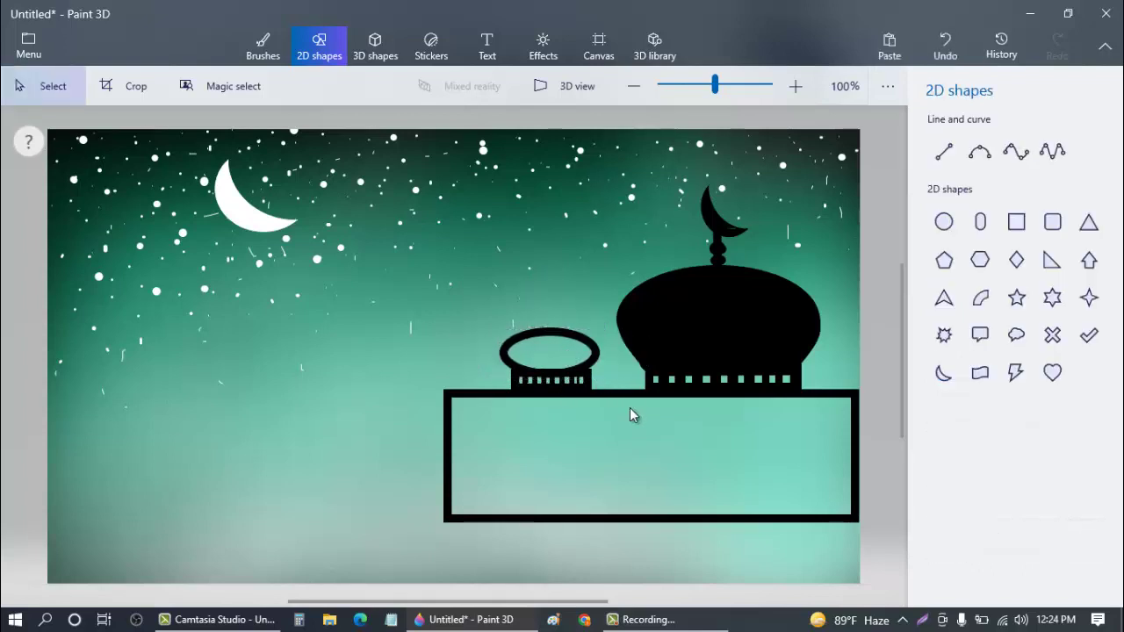
left_click(264, 46)
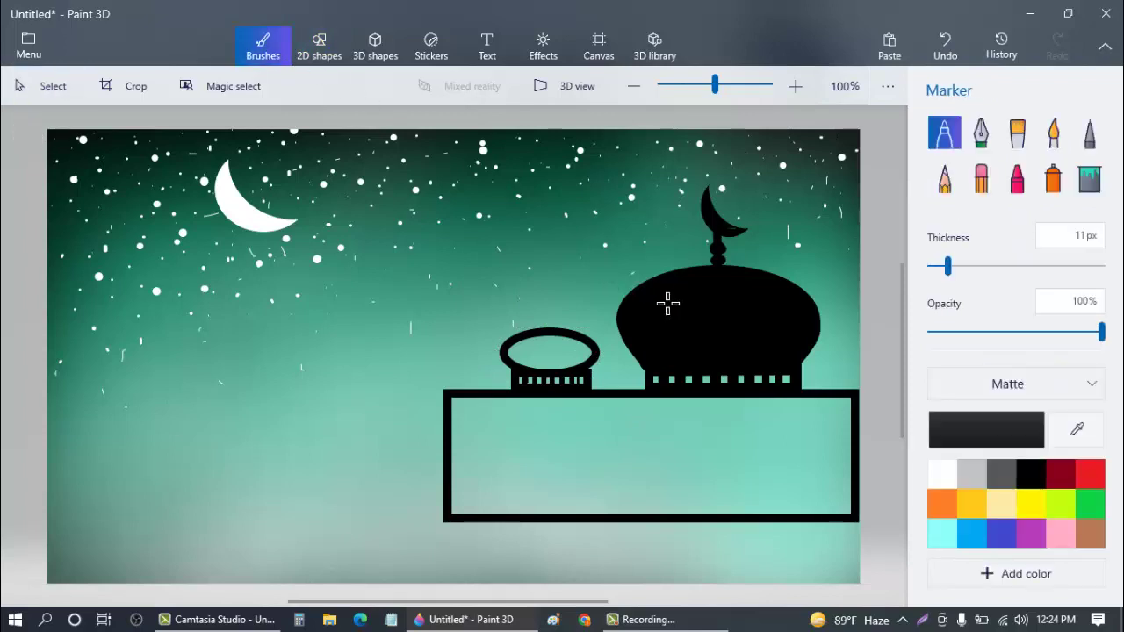
left_click_drag(955, 275, 958, 267)
mouse_move(553, 351)
left_mouse_down()
mouse_move(562, 347)
mouse_move(536, 355)
mouse_move(575, 353)
left_mouse_up()
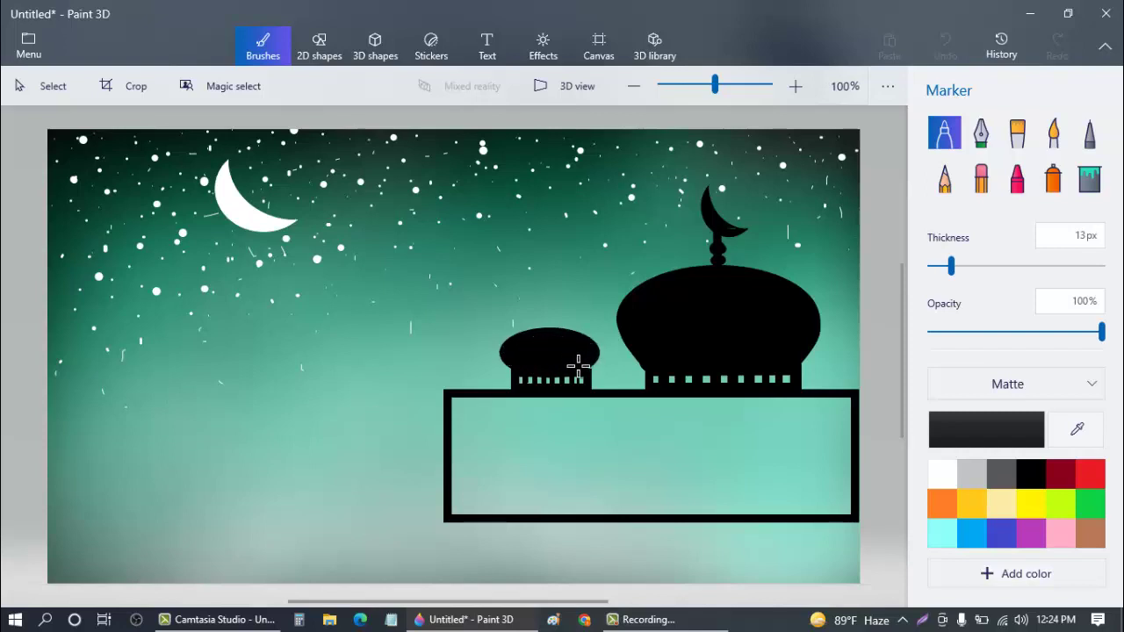
left_click_drag(586, 351, 544, 348)
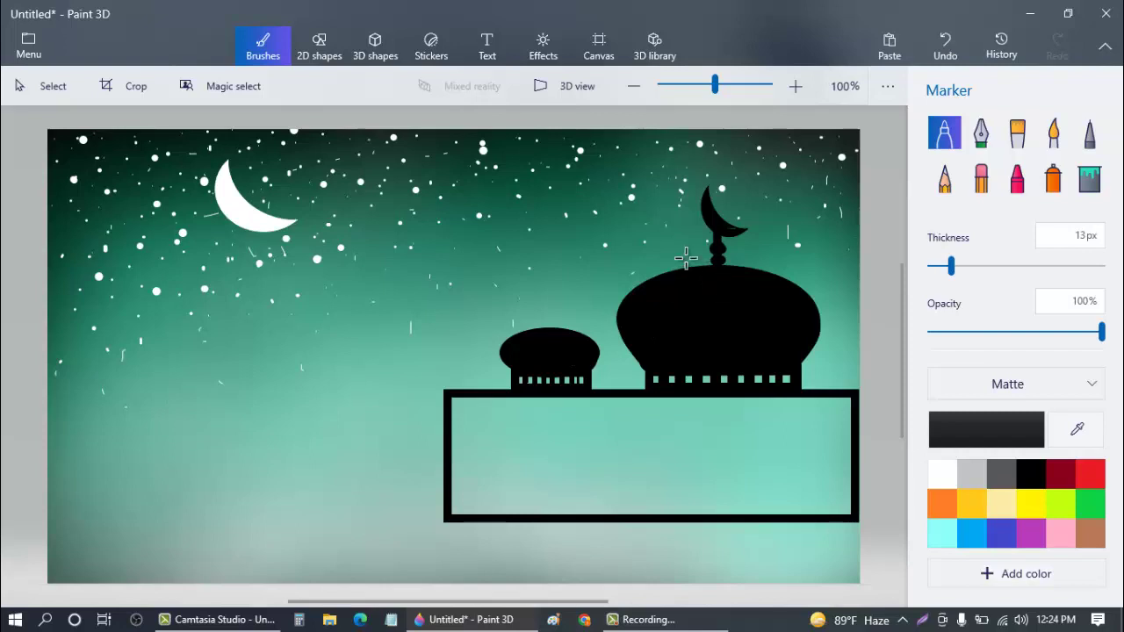
- Top the small dome with a short vertical black line at 5 px and a tiny black crescent
left_click(319, 43)
left_click(944, 151)
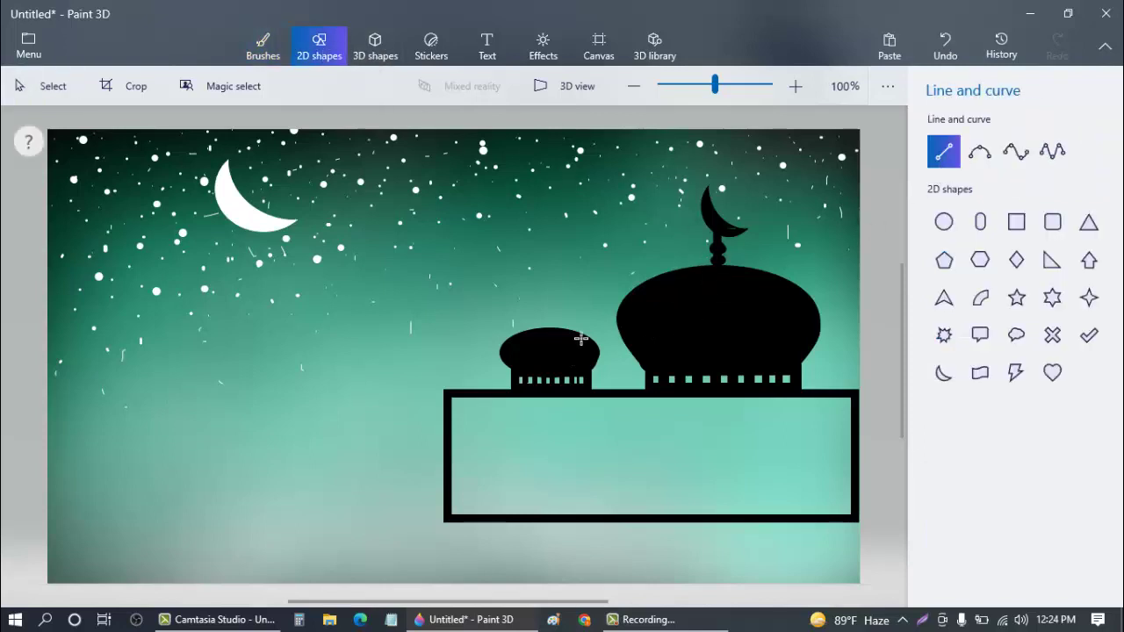
left_click_drag(547, 341, 546, 309)
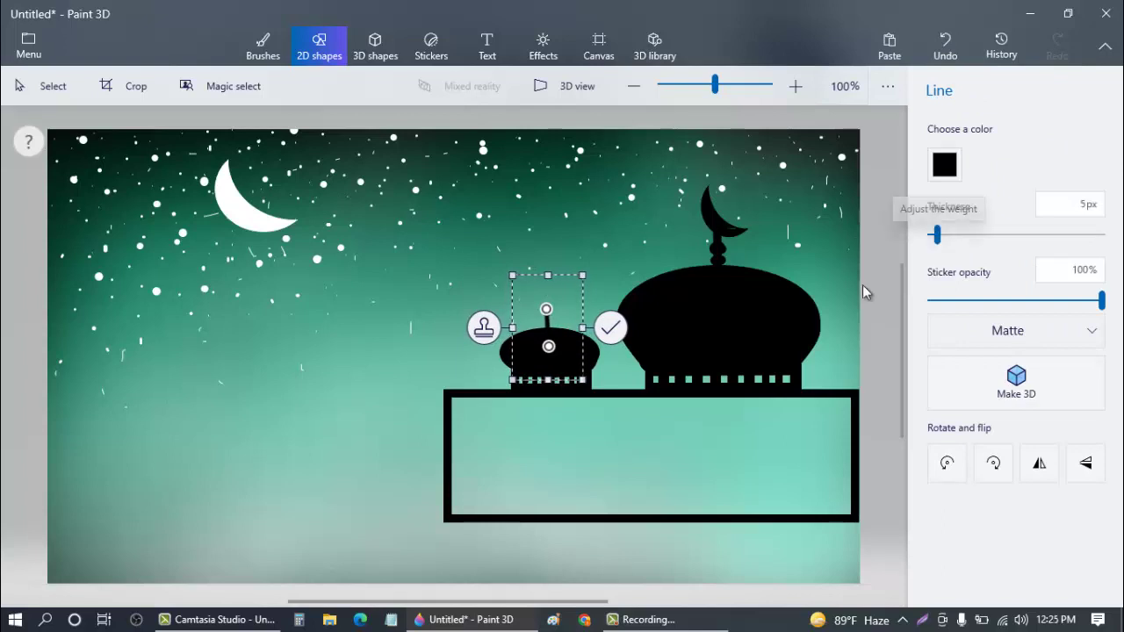
left_click(721, 354)
left_click(944, 372)
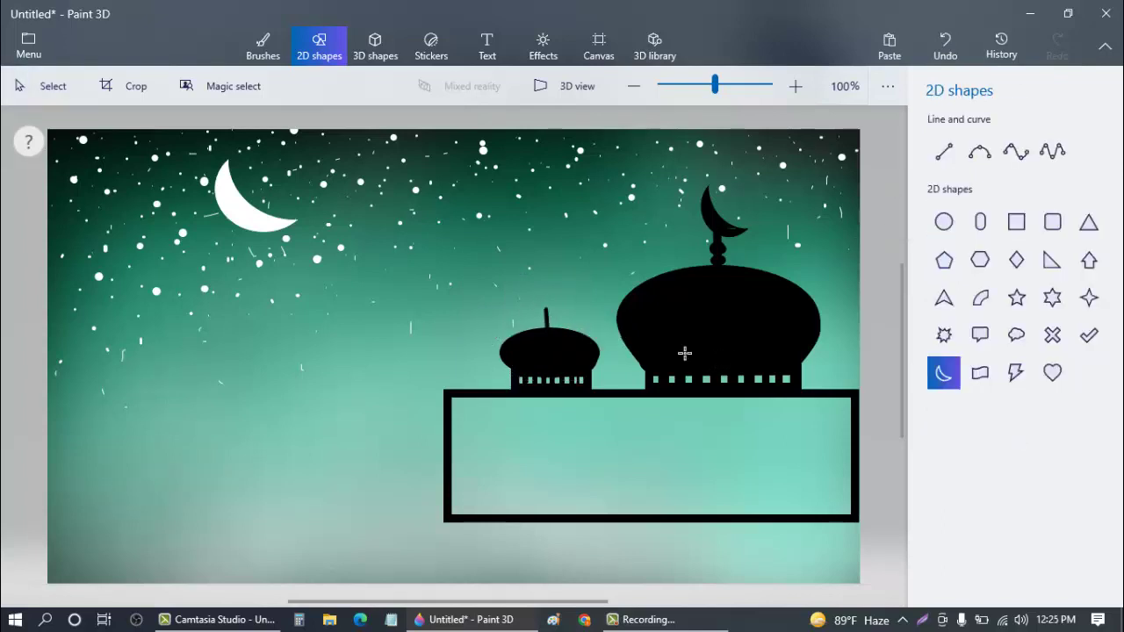
left_click_drag(563, 316, 563, 316)
left_click(605, 342)
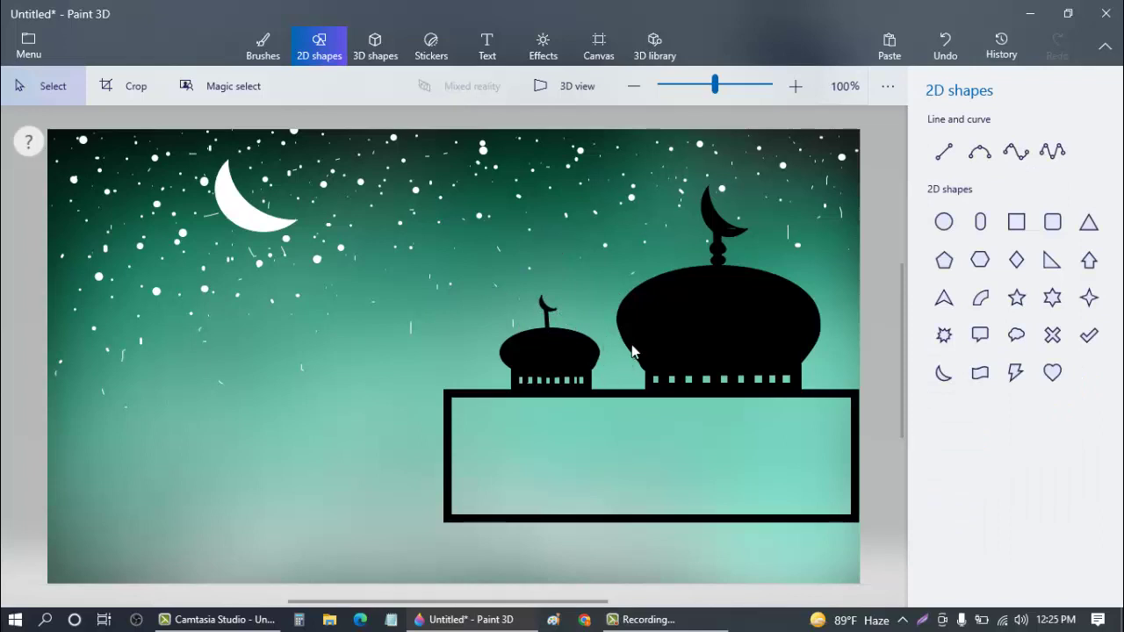
- Draw a small rectangle with solid black fill between the two domes, undoing the first try and redrawing it clear of the large dome's base
left_click(1017, 225)
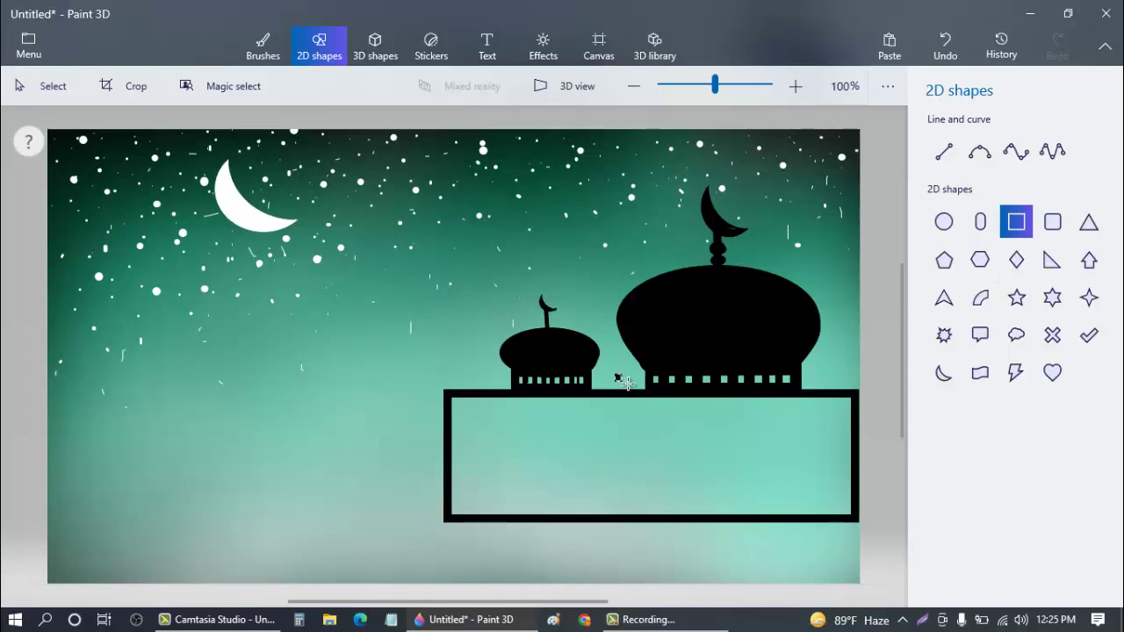
left_click_drag(639, 392, 640, 393)
left_click(944, 164)
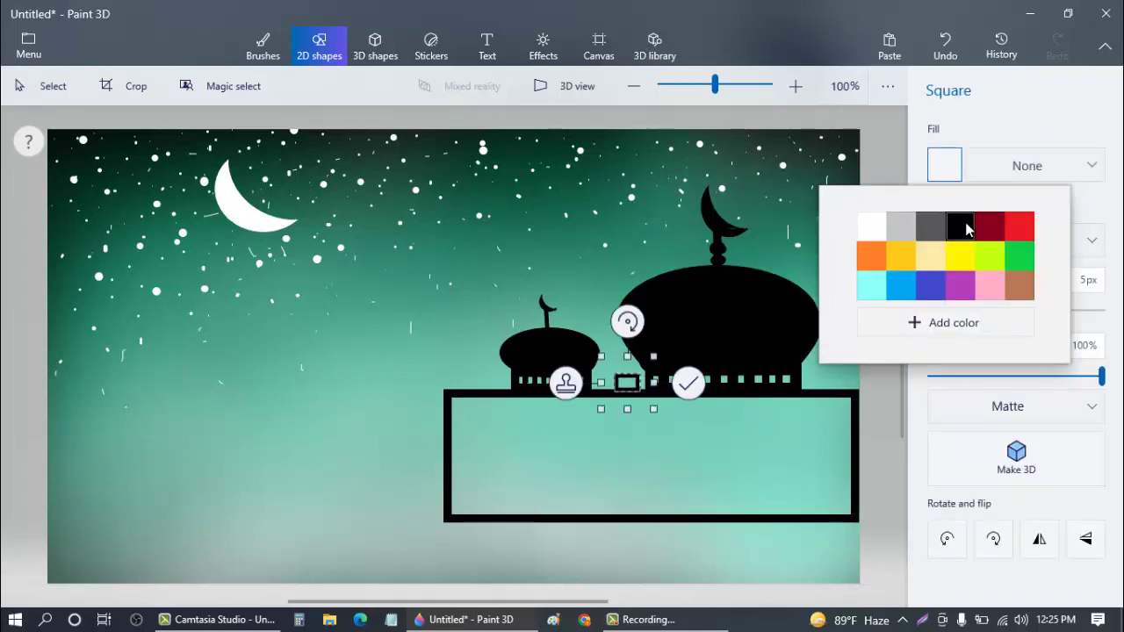
left_click(969, 225)
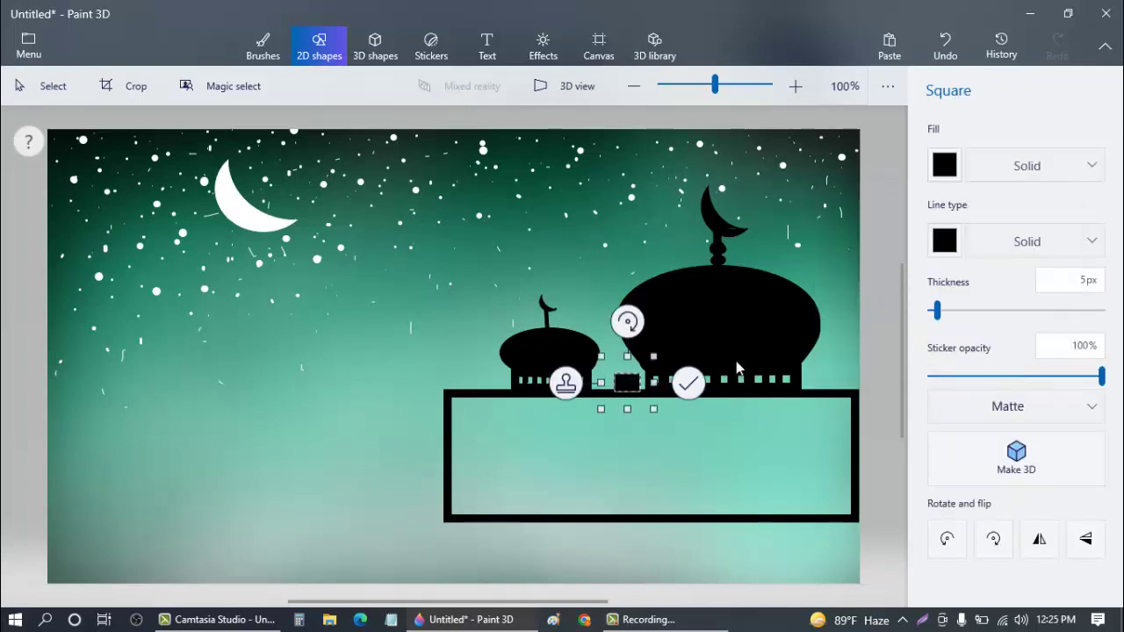
left_click(757, 454)
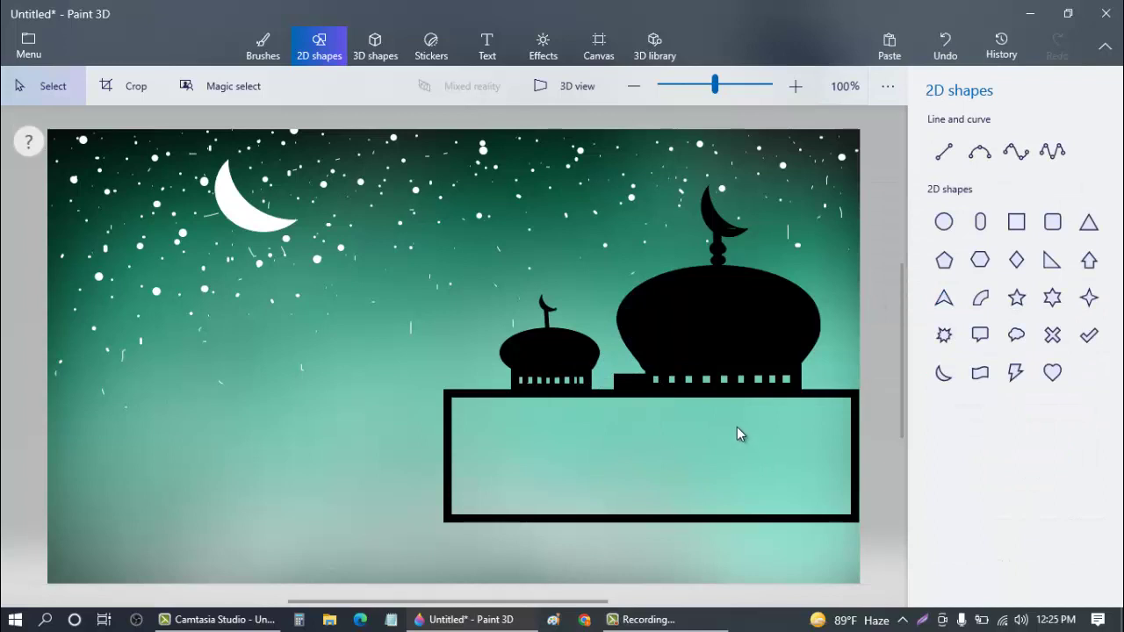
key("ctrl+z")
left_click(1016, 223)
left_click_drag(604, 369, 639, 393)
left_click(810, 422)
- Add a small solid black block on the far side of the large dome and a tall solid black tower at the canvas's right edge
left_click(1016, 221)
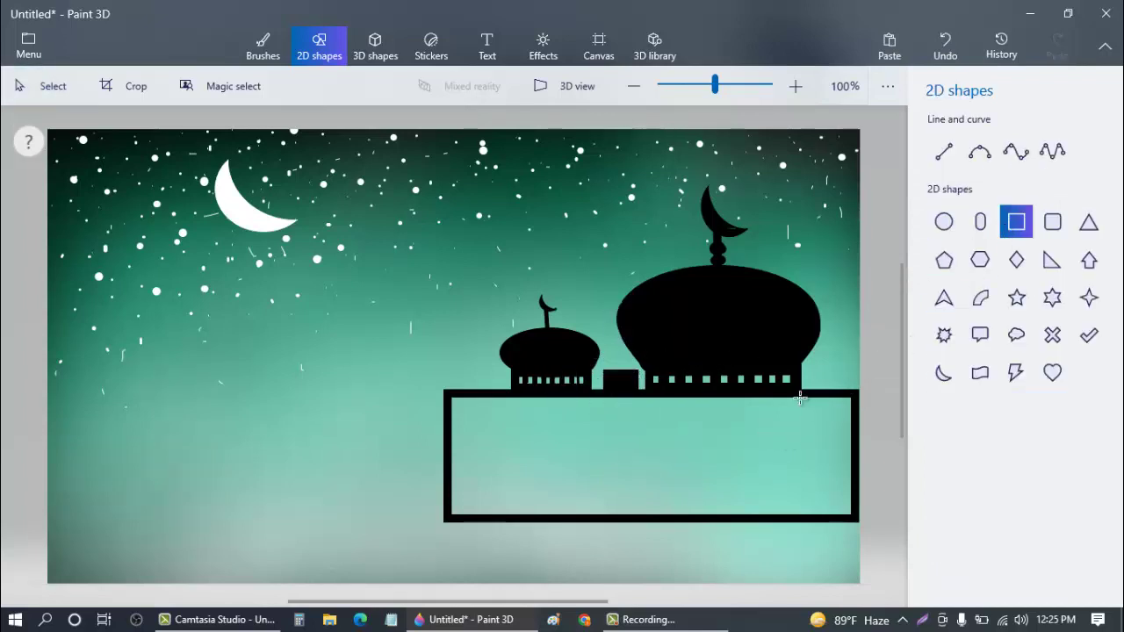
left_click_drag(809, 367, 834, 392)
left_click(820, 434)
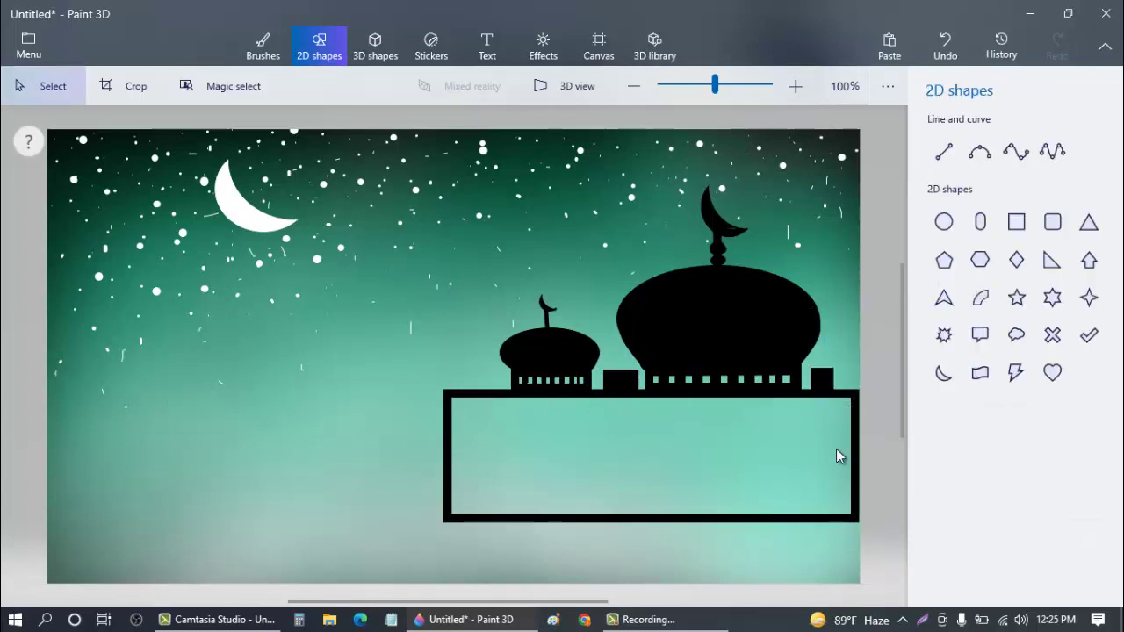
left_click(1016, 221)
left_click_drag(832, 298, 884, 518)
left_click(718, 474)
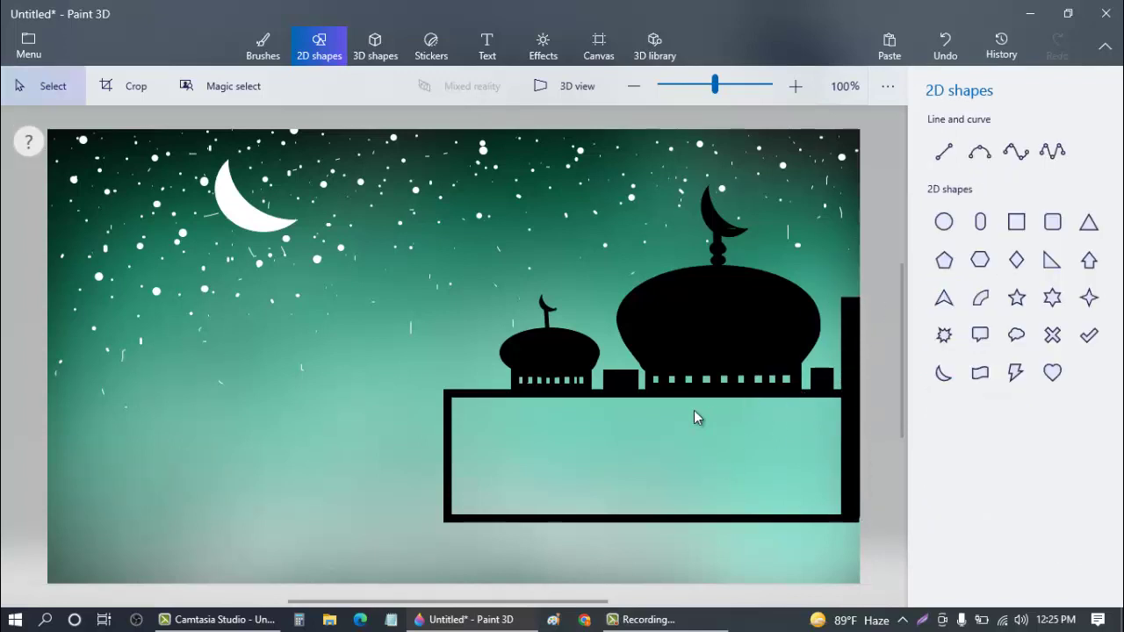
- Draw a tall, narrow minaret rectangle on the roof beside the small dome, with no fill and an 8 px black outline
left_click(1015, 224)
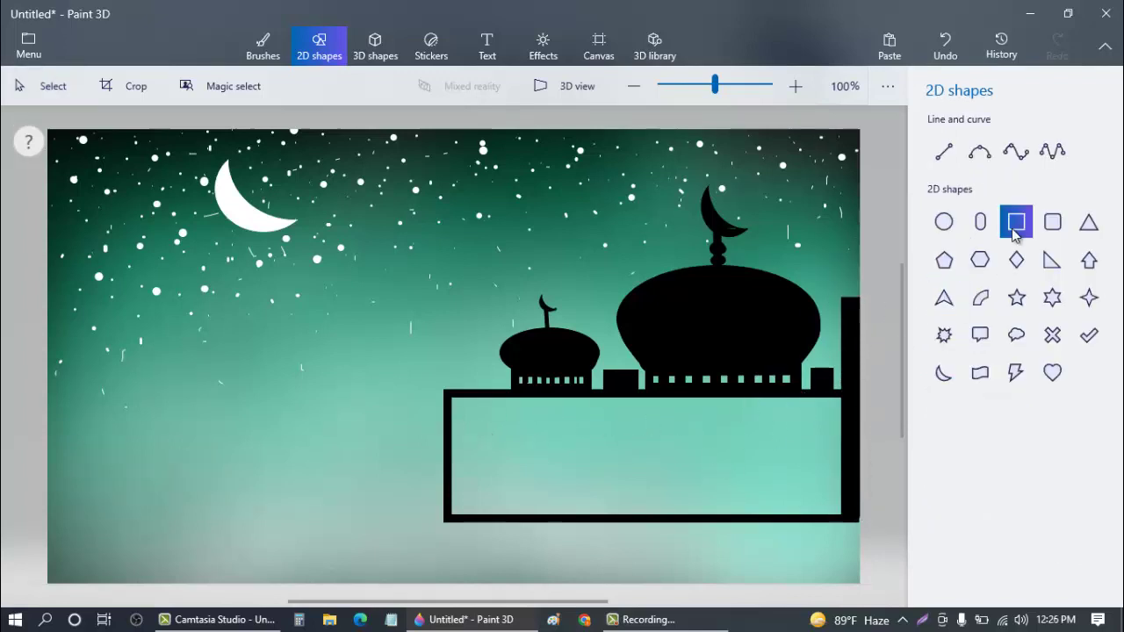
mouse_move(458, 281)
left_mouse_down()
mouse_move(500, 392)
mouse_move(484, 366)
mouse_move(494, 369)
left_mouse_up()
left_click(1041, 176)
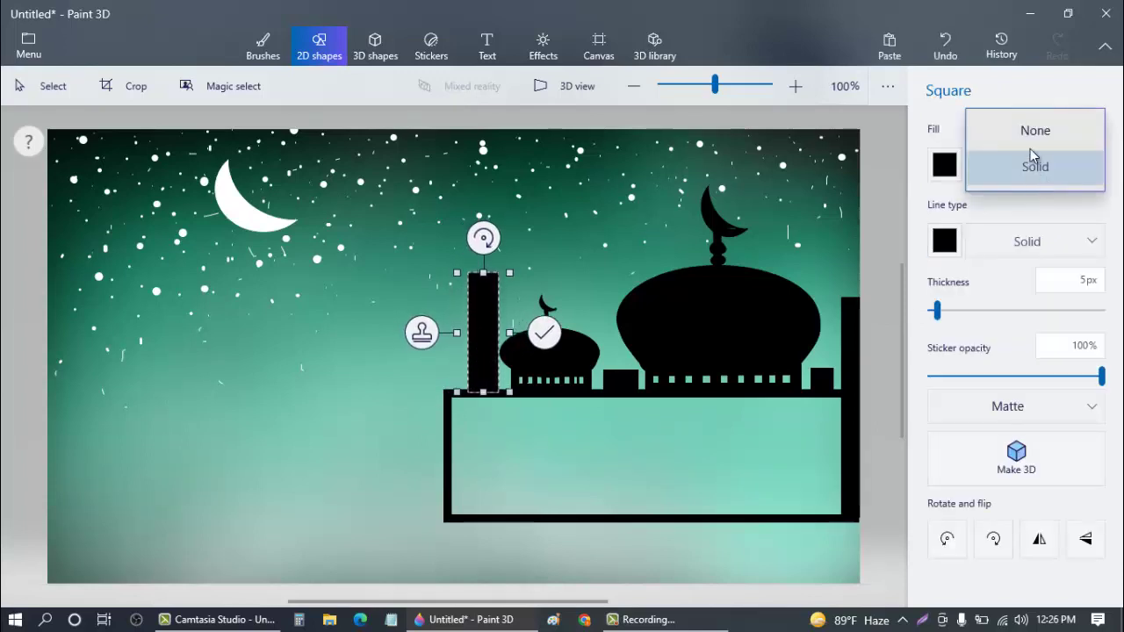
left_click(1027, 130)
mouse_move(484, 263)
left_mouse_down()
mouse_move(484, 235)
mouse_move(484, 262)
left_mouse_up()
left_click_drag(937, 311, 943, 320)
left_click(654, 432)
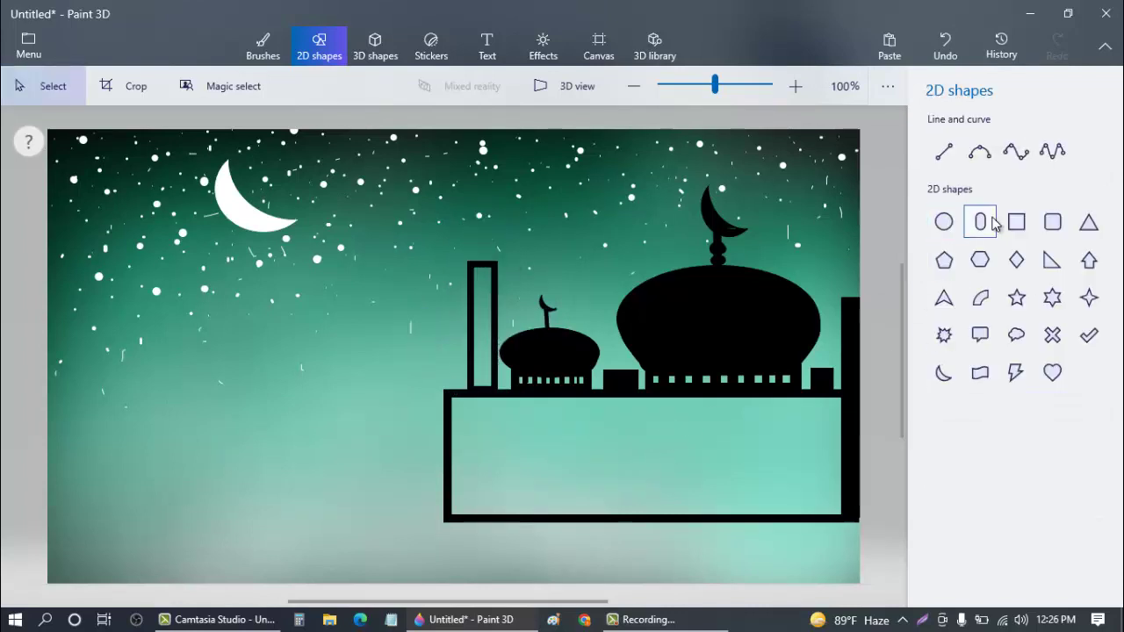
- Add three flat black rectangles across the minaret as balconies, each slightly wider than the tower
left_click(1016, 222)
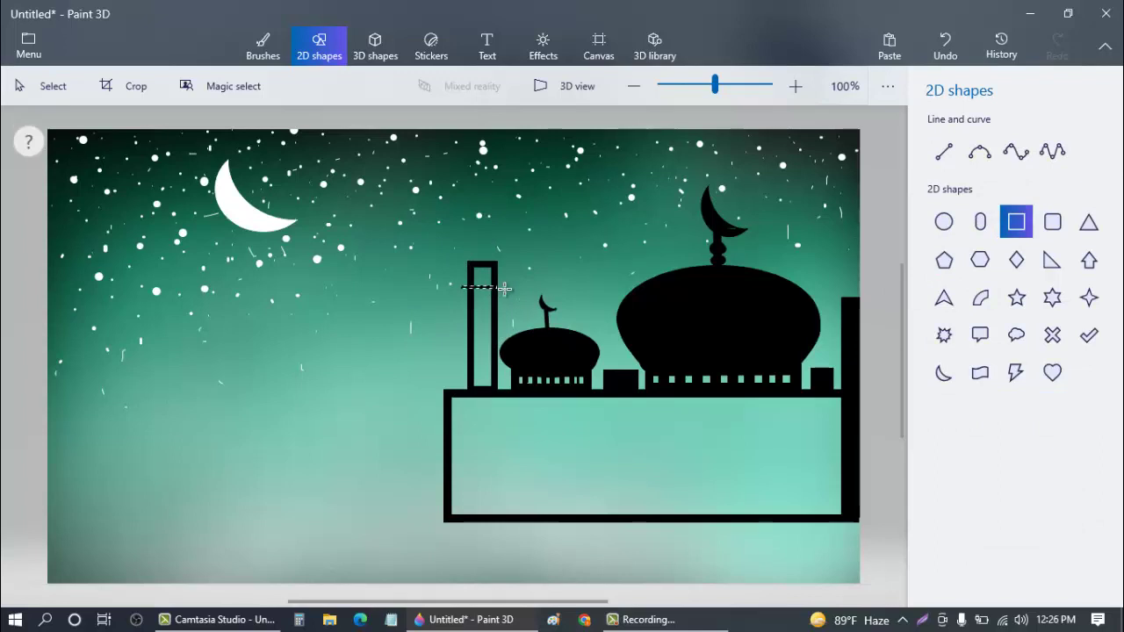
left_click_drag(503, 296, 489, 374)
left_click(414, 329)
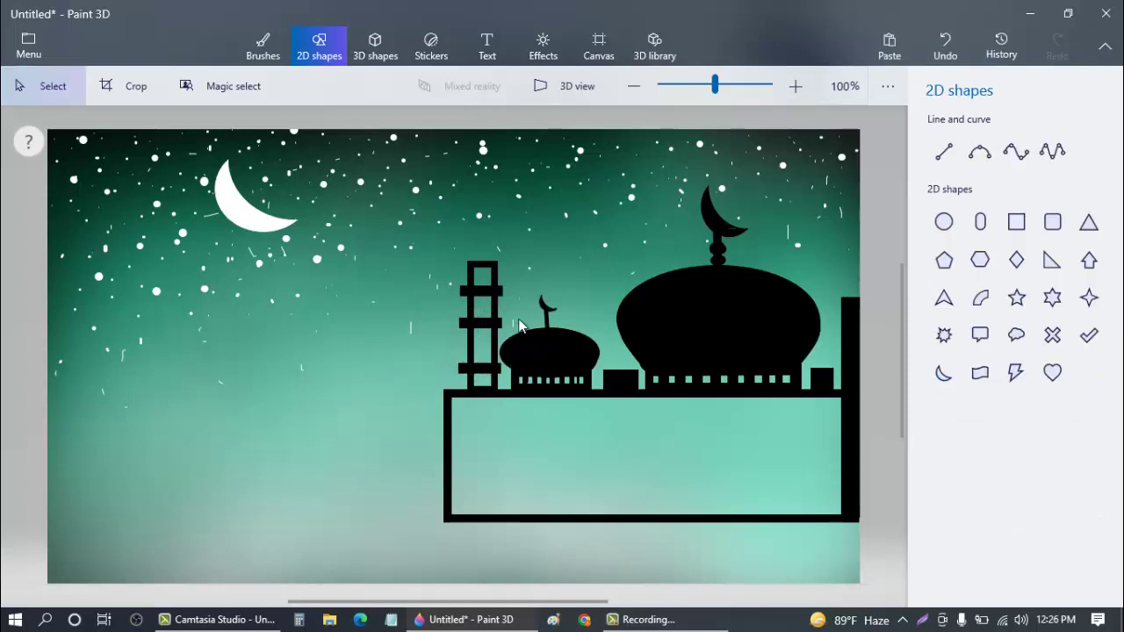
- Draw vertical black lines at 4 px inside the minaret to split it into narrow openings over its full height
left_click(944, 152)
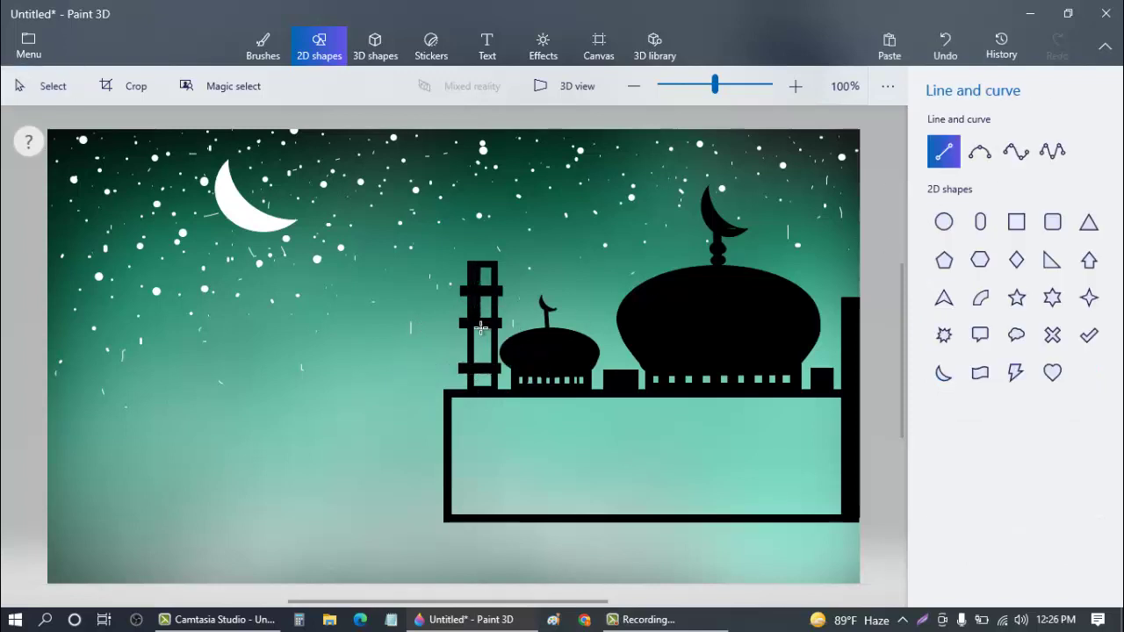
left_click_drag(480, 387, 479, 268)
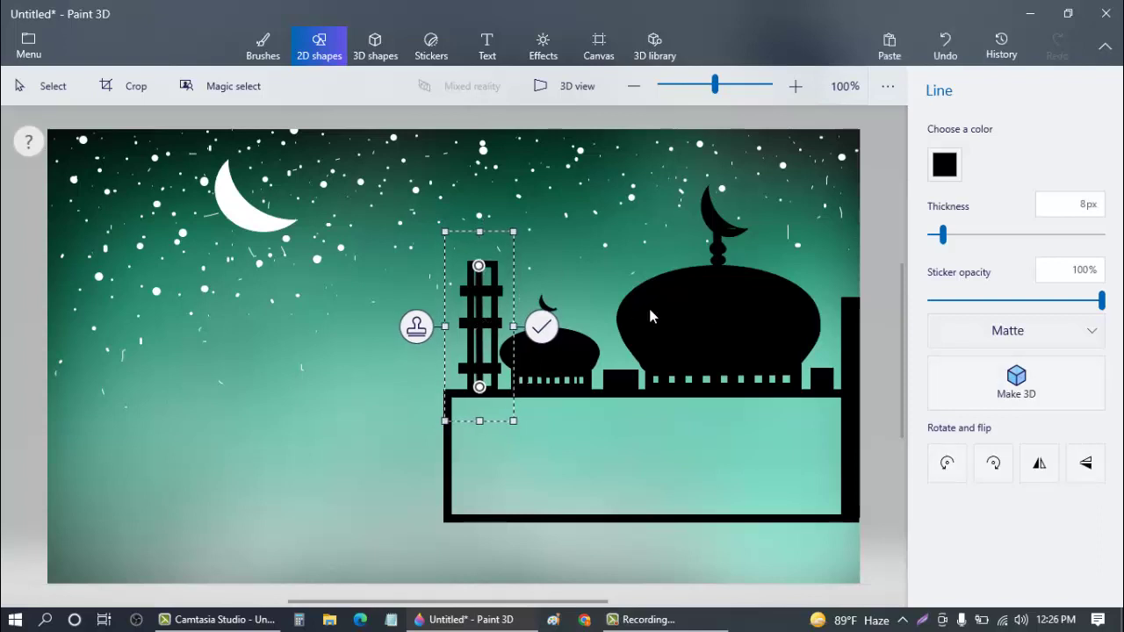
left_click_drag(943, 235, 936, 246)
left_click_drag(480, 325, 487, 324)
left_click(531, 322)
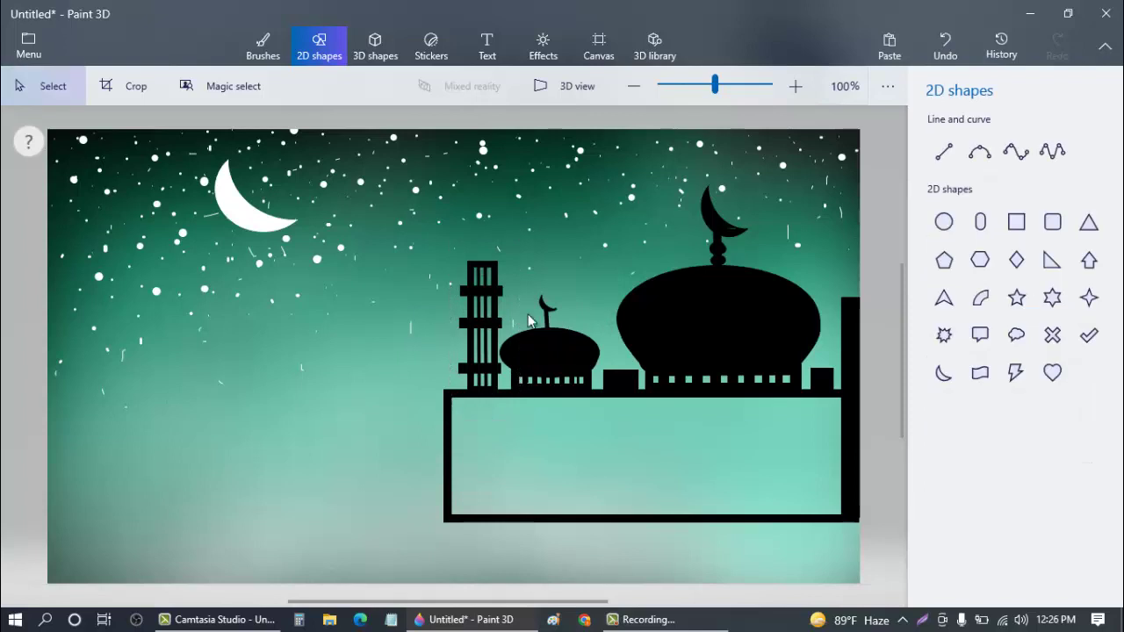
- Thicken the minaret's balconies and top edge with short horizontal black lines at 12 px
left_click(944, 151)
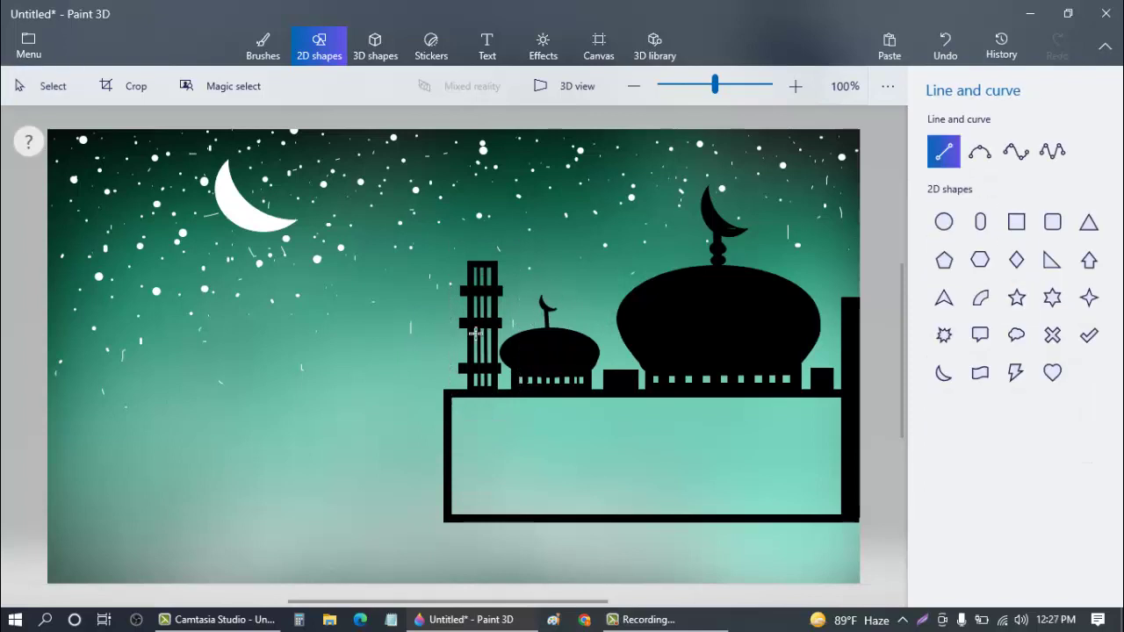
left_click_drag(470, 333, 494, 333)
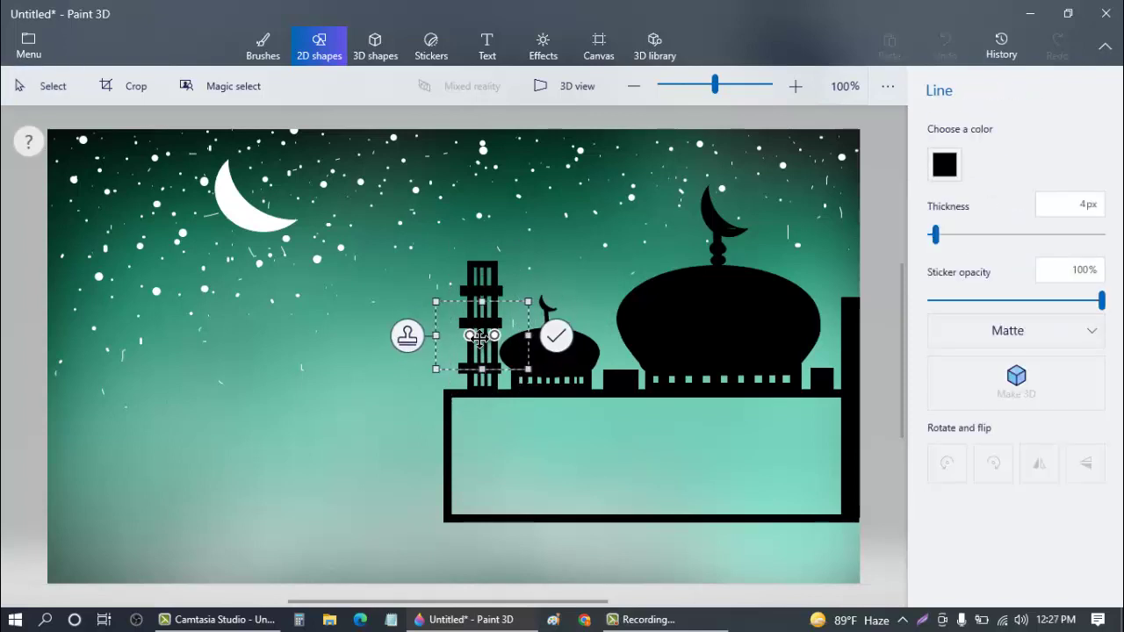
left_click(948, 235)
left_click_drag(490, 340, 477, 281)
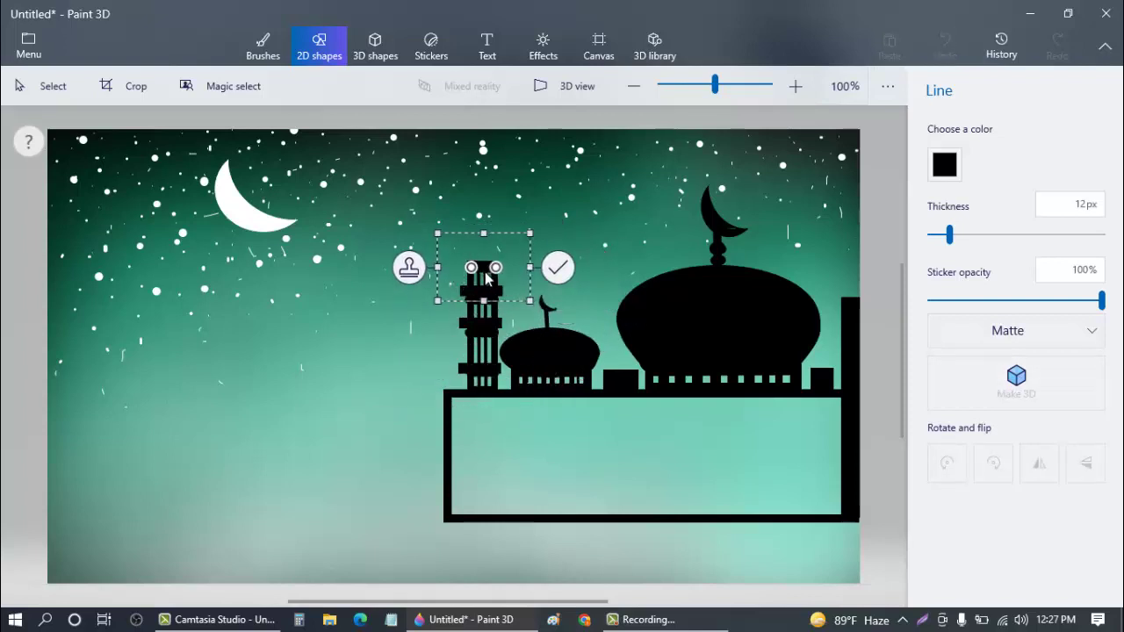
left_click(581, 322)
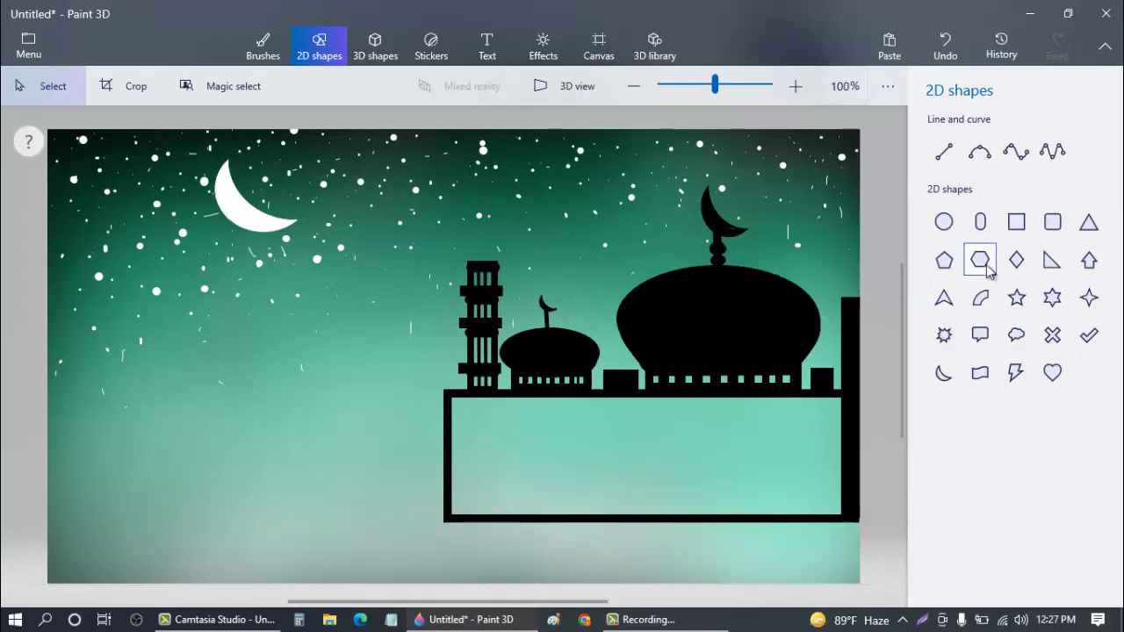
- Cap the small minaret with a pentagon roof slightly wider than the tower, filled solid black
left_click(943, 260)
left_click_drag(453, 231, 511, 265)
left_click_drag(511, 221, 493, 244)
left_click(945, 174)
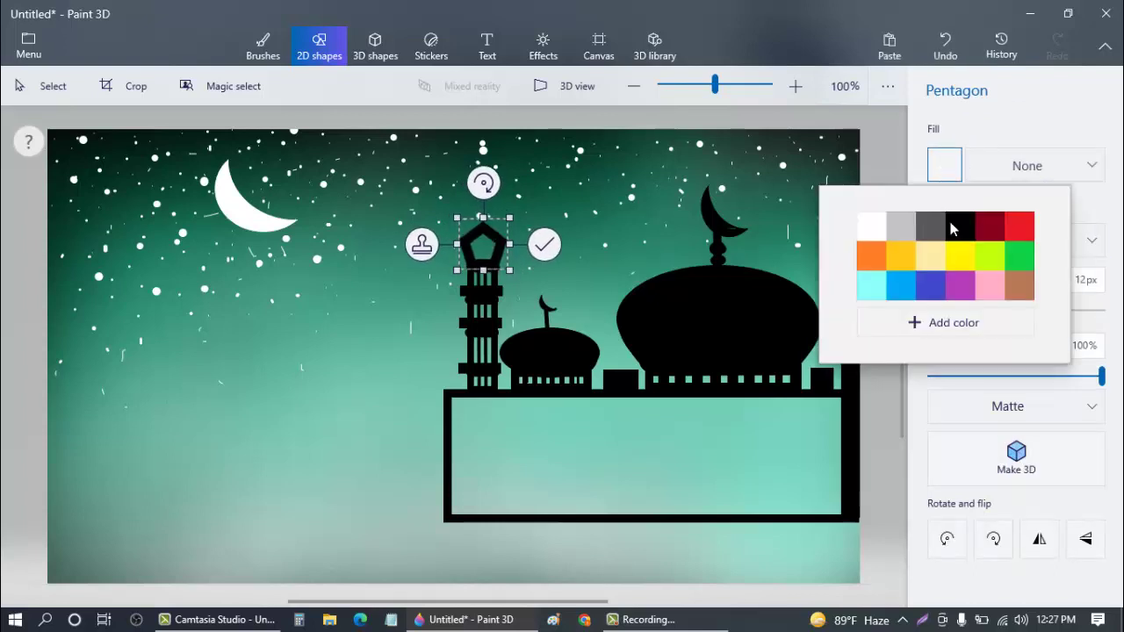
left_click(950, 221)
left_click(601, 283)
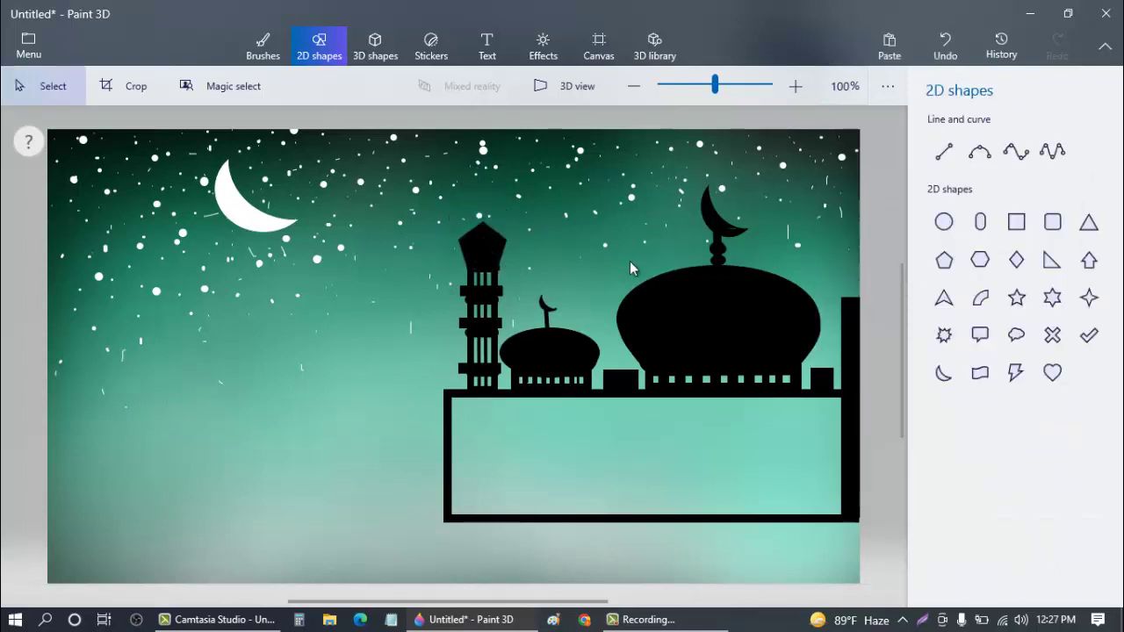
- Add a short vertical black line at 8 px as a spire on the small minaret's pentagon roof
left_click(943, 154)
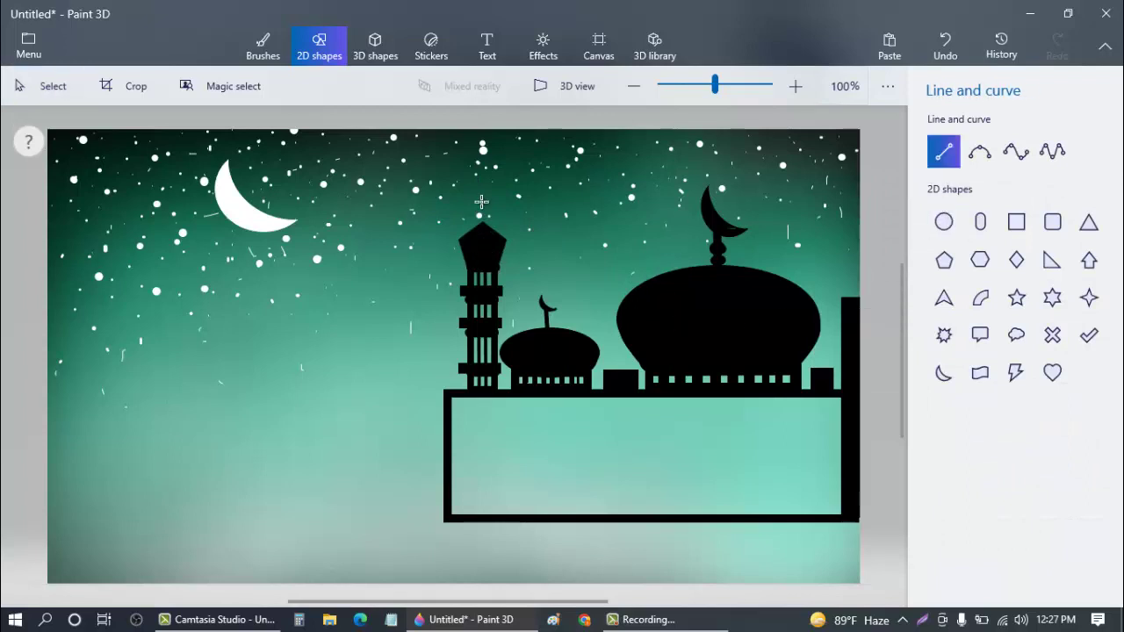
left_click_drag(482, 245, 482, 246)
left_click_drag(949, 235, 941, 235)
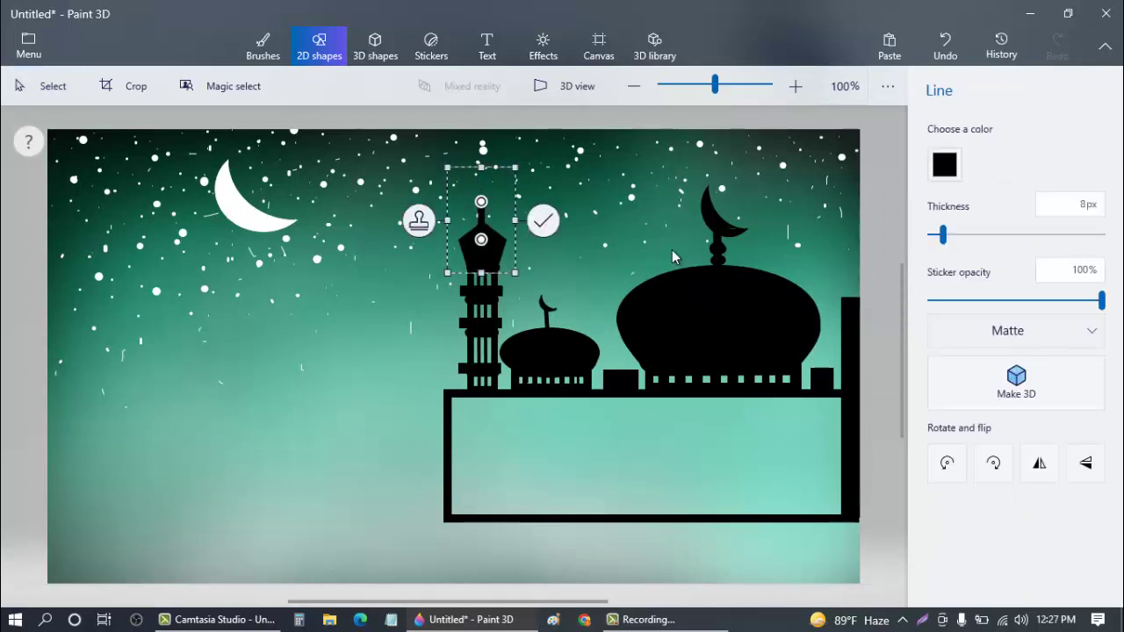
left_click_drag(505, 230, 506, 236)
left_click(595, 267)
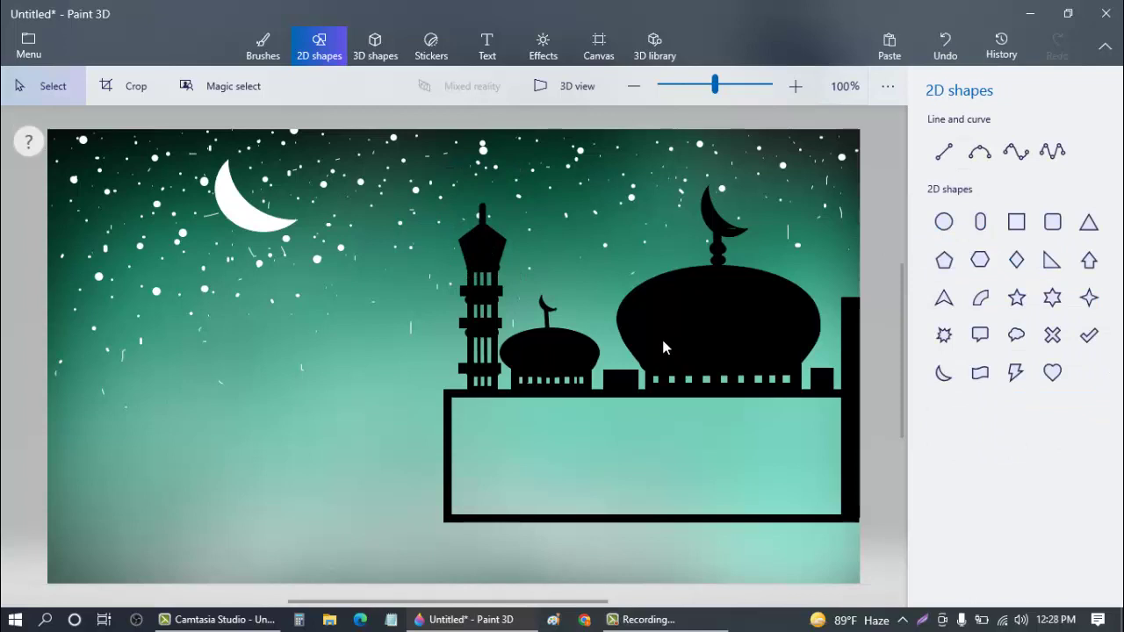
- Draw a much taller minaret rectangle at the building's outer edge, reaching its base, with no fill and an 8 px black outline
left_click(1016, 221)
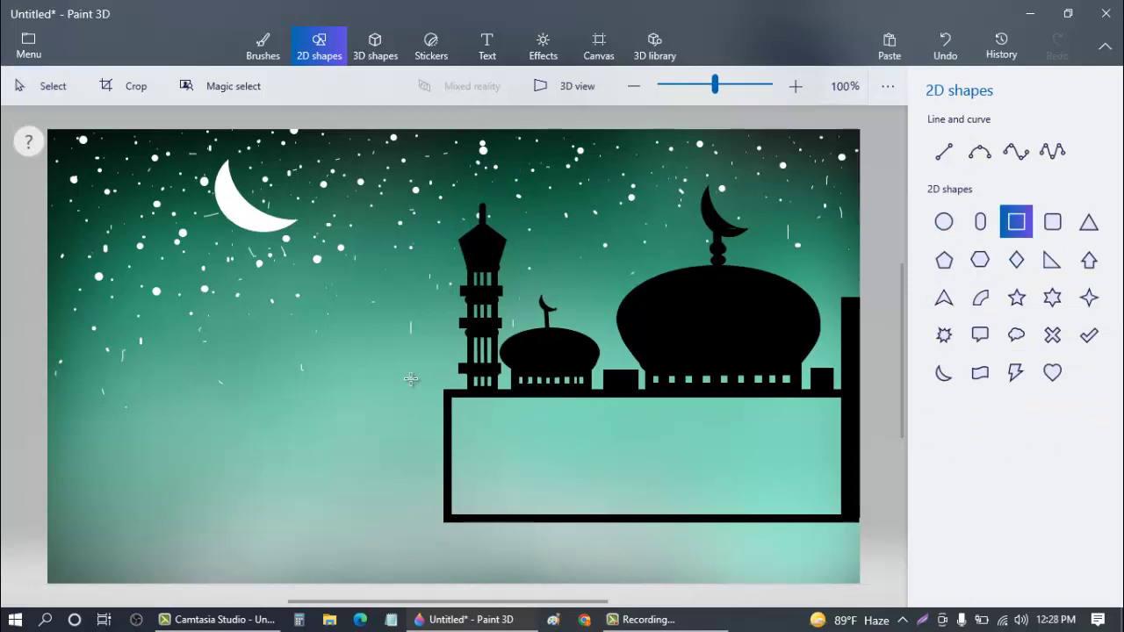
left_click_drag(394, 176, 451, 524)
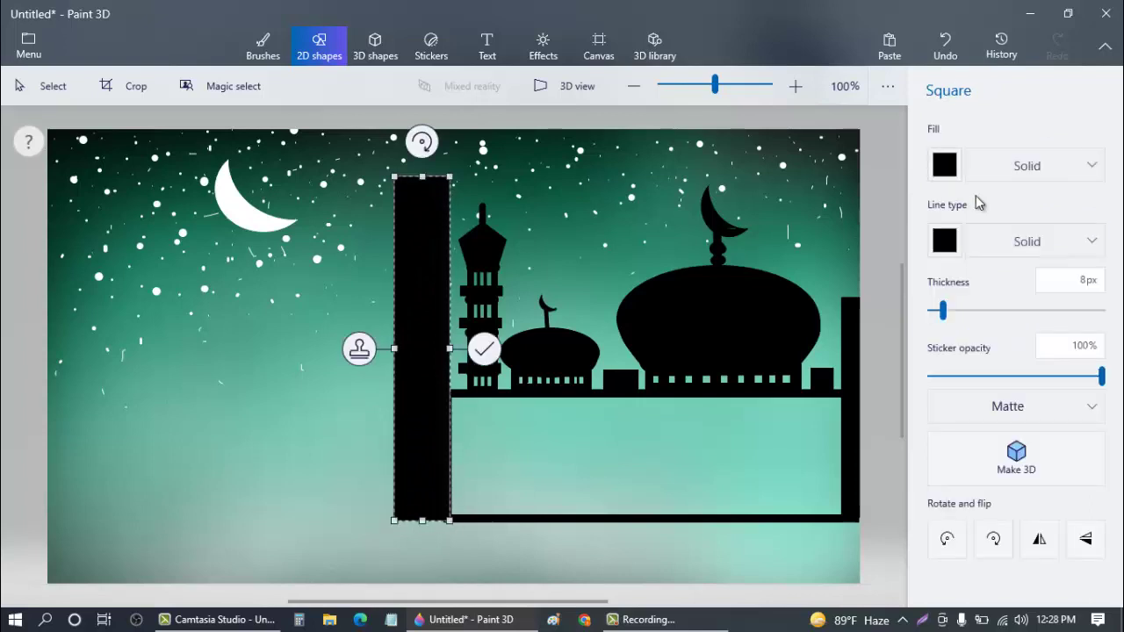
left_click(944, 166)
left_click(1010, 166)
left_click(998, 126)
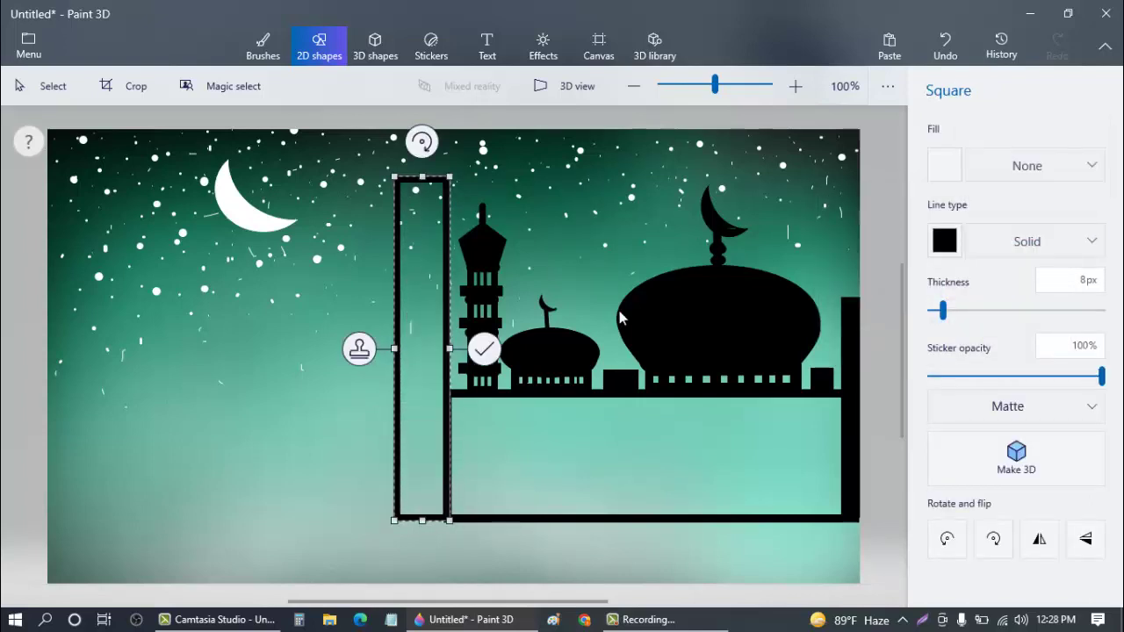
left_click(520, 456)
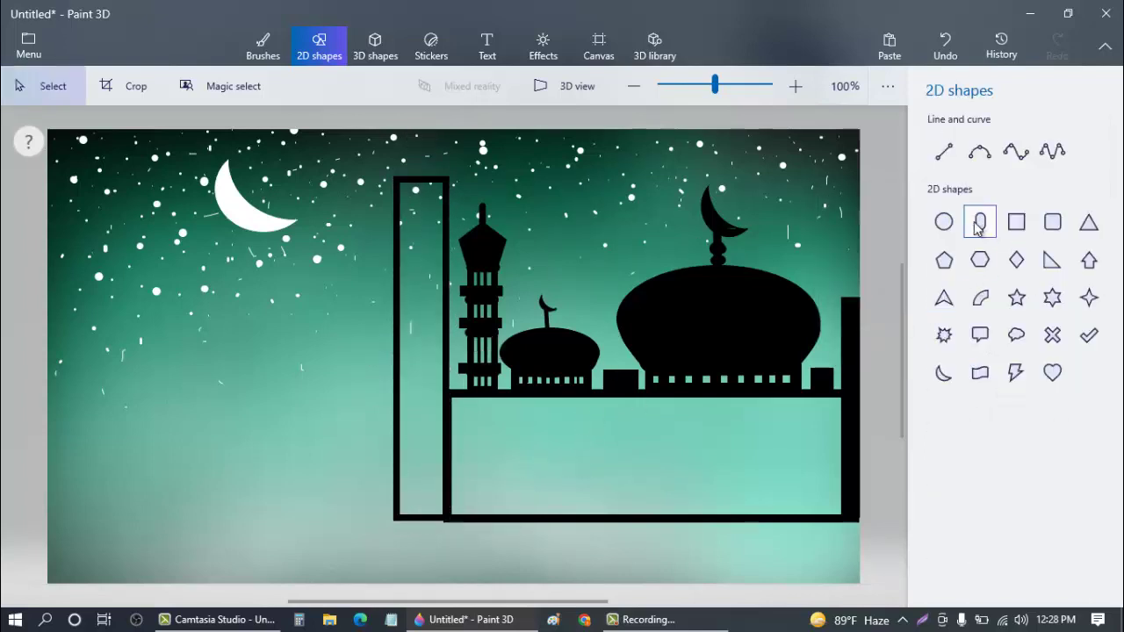
- Add four flat, solid black rectangles across the tall minaret as balconies, each slightly wider than the tower
left_click(1027, 226)
left_click_drag(385, 235, 417, 415)
left_click(945, 181)
left_click(946, 215)
left_click(346, 302)
left_click(346, 363)
left_click(417, 448)
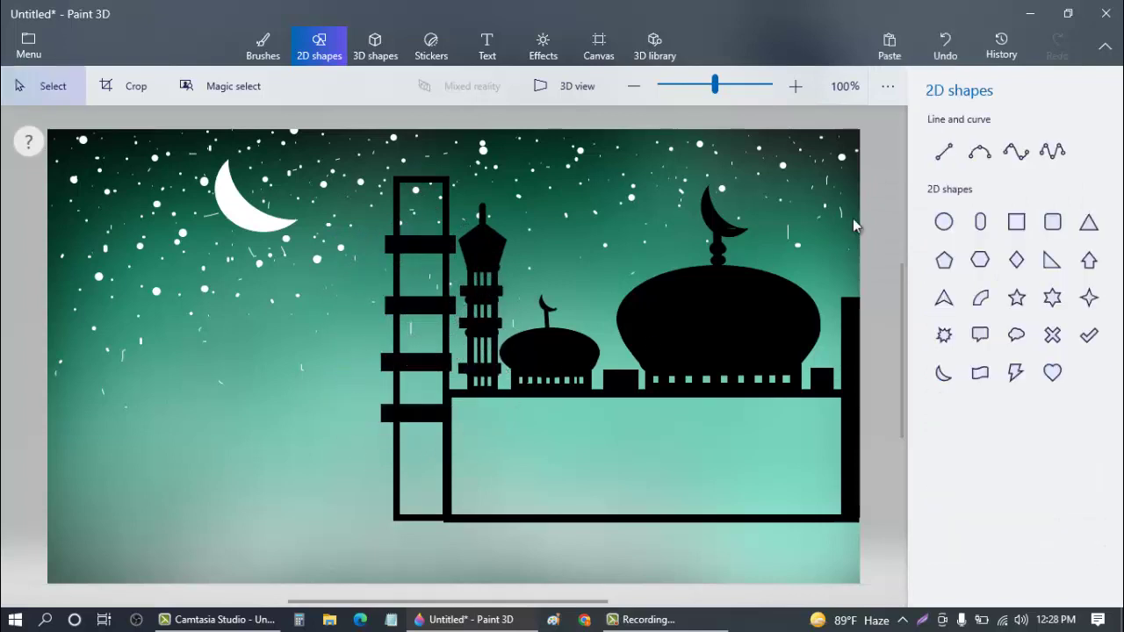
- Draw evenly spaced vertical black lines at 8 px inside the tall minaret, from its top edge to its base
left_click(943, 151)
left_click_drag(406, 243, 407, 520)
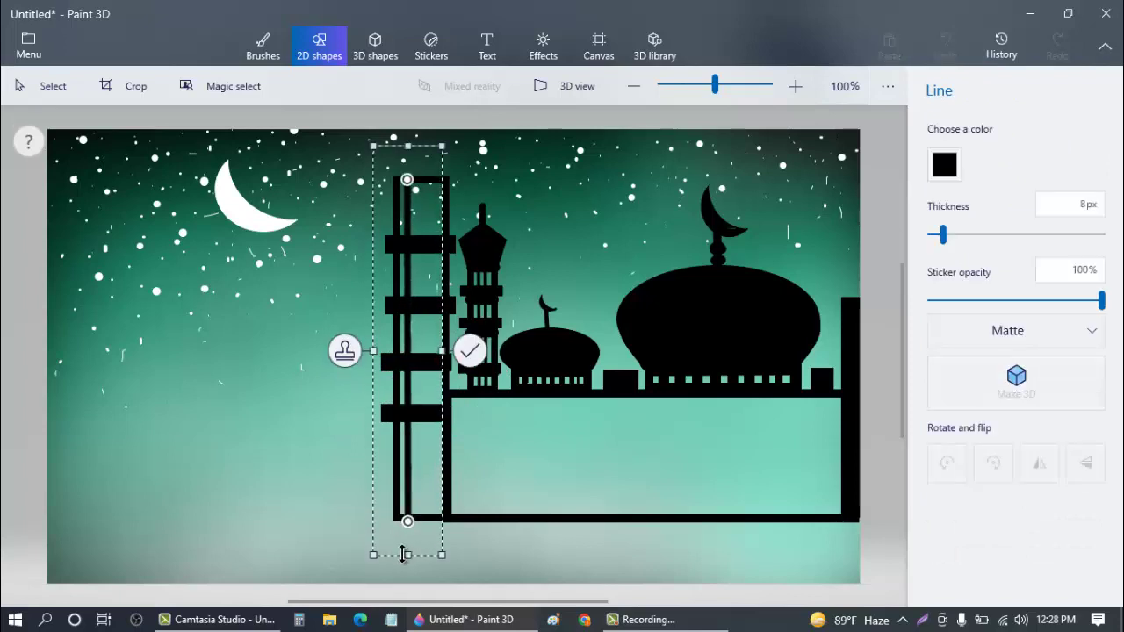
left_click_drag(404, 356, 421, 355)
key("ctrl+v")
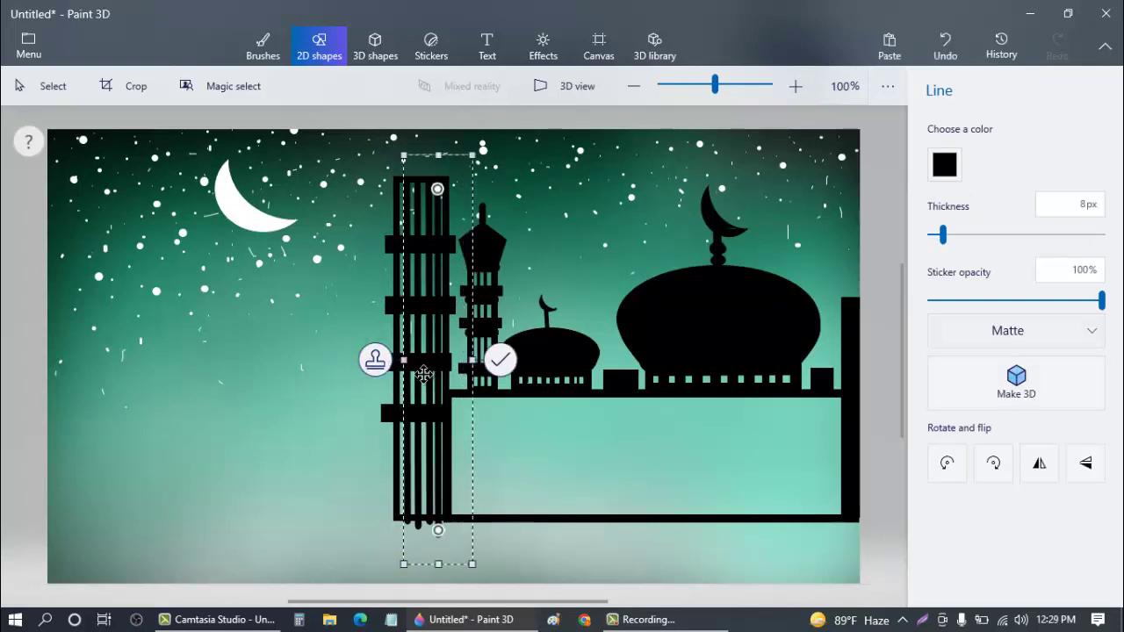
left_click(342, 381)
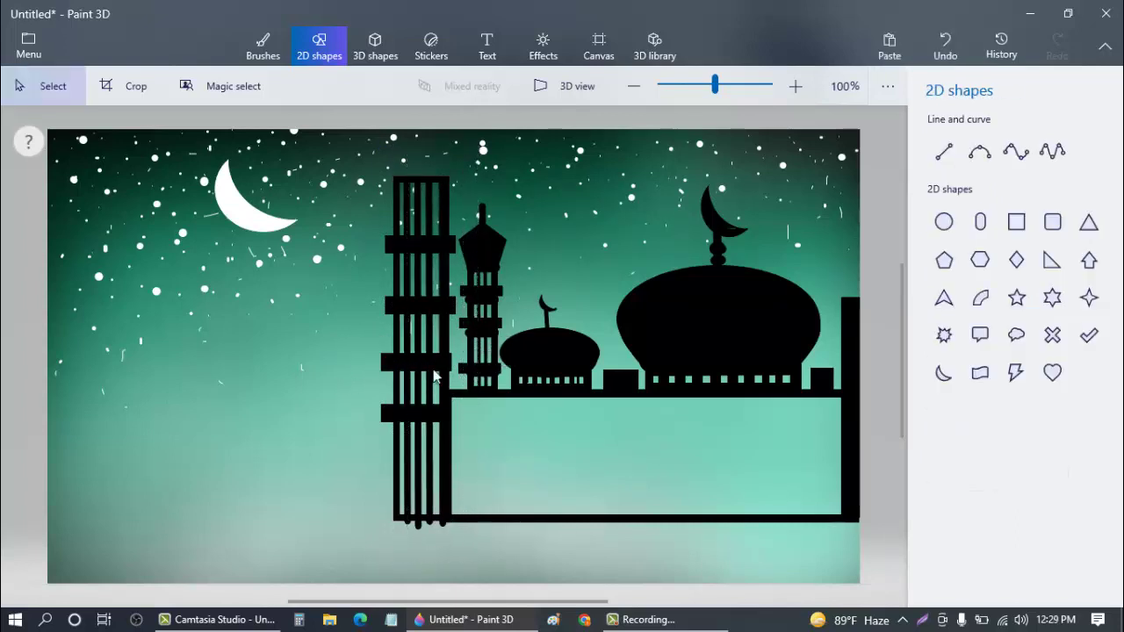
- Cap the tall minaret with a solid black pentagon roof slightly wider than the tower
left_click(943, 260)
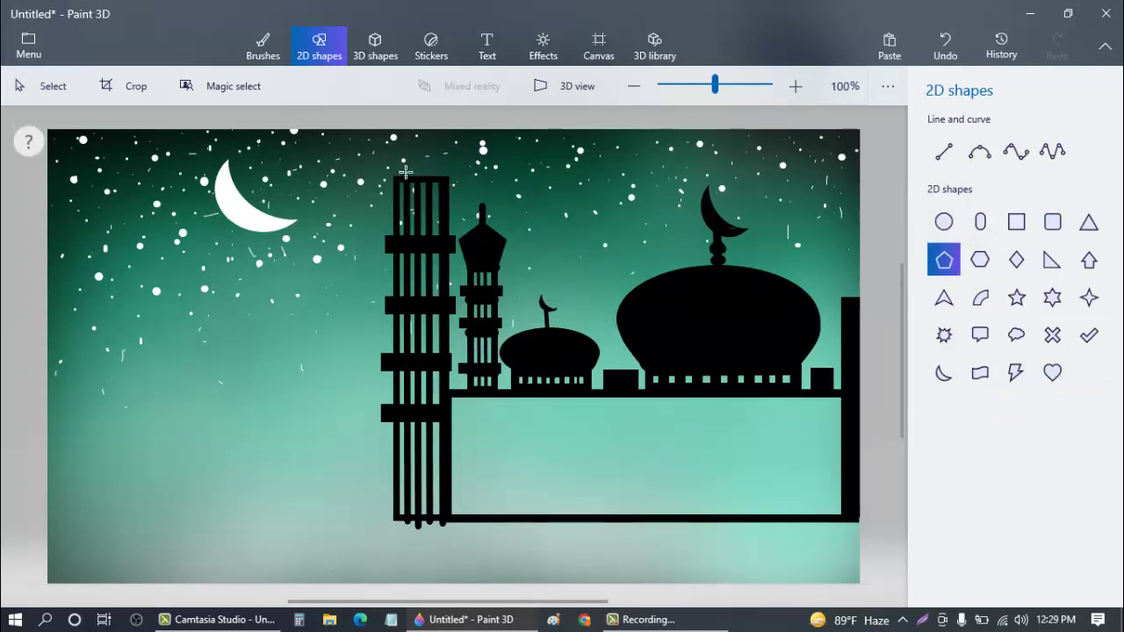
mouse_move(384, 155)
left_mouse_down()
mouse_move(446, 188)
mouse_move(453, 212)
mouse_move(378, 141)
left_mouse_up()
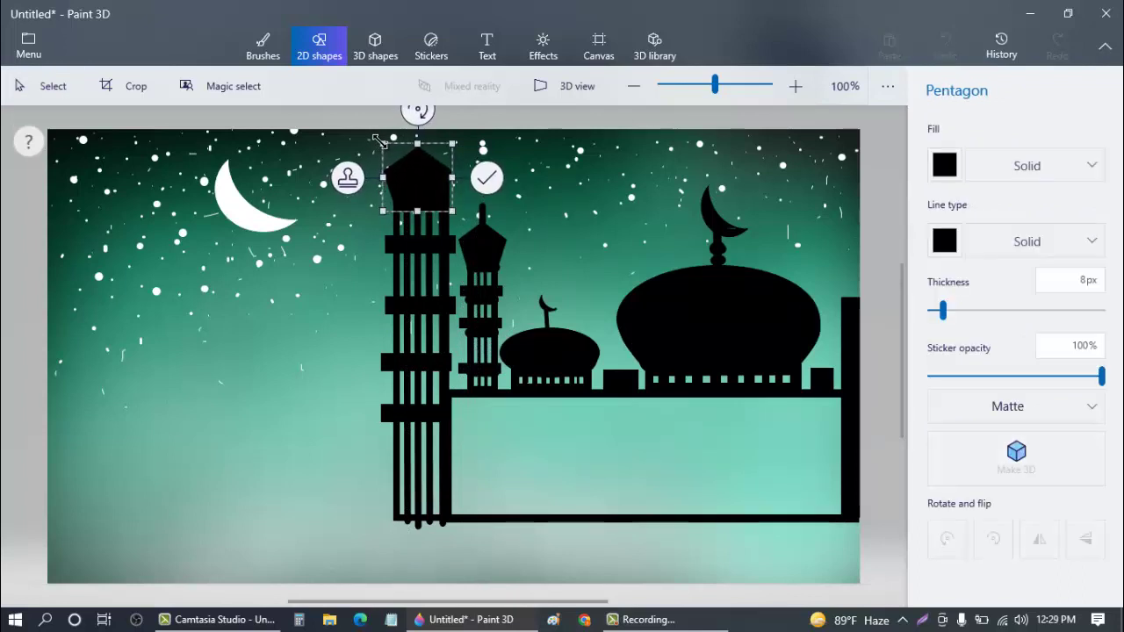
left_click(447, 279)
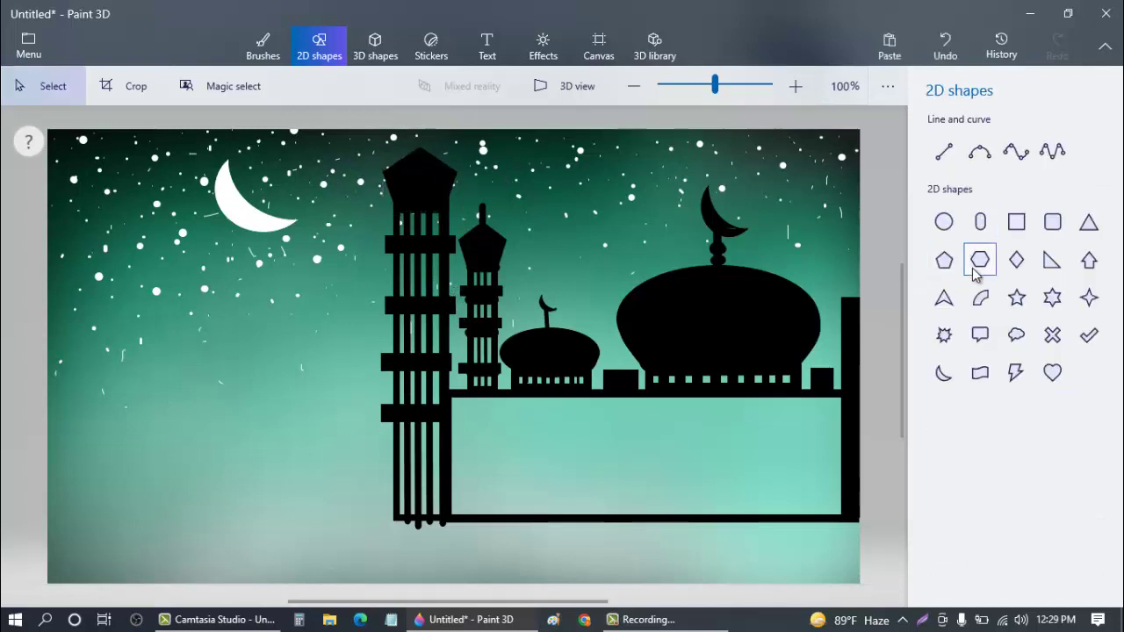
- Thicken the tall minaret's four balconies with flat, solid black rounded squares along their edges
left_click(944, 151)
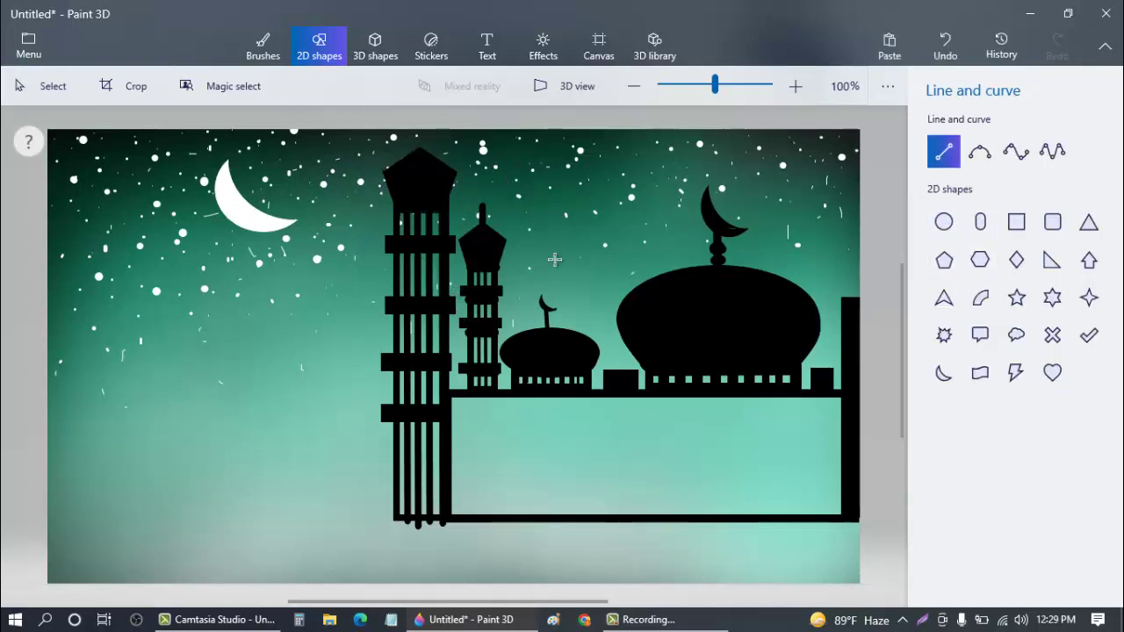
left_click(1049, 224)
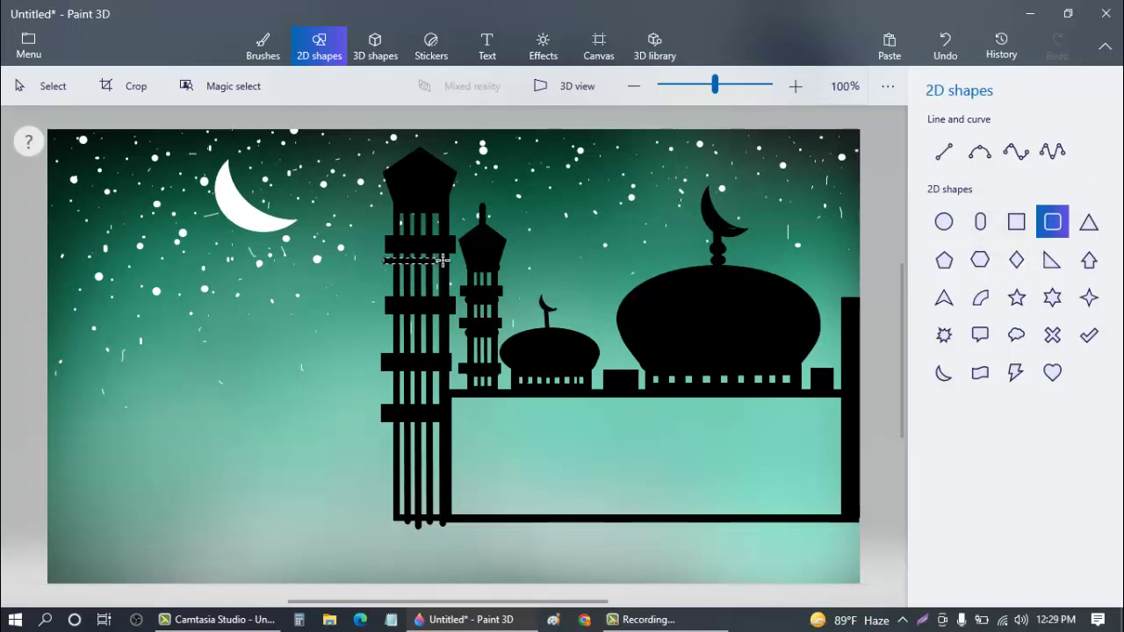
left_click_drag(443, 260, 458, 264)
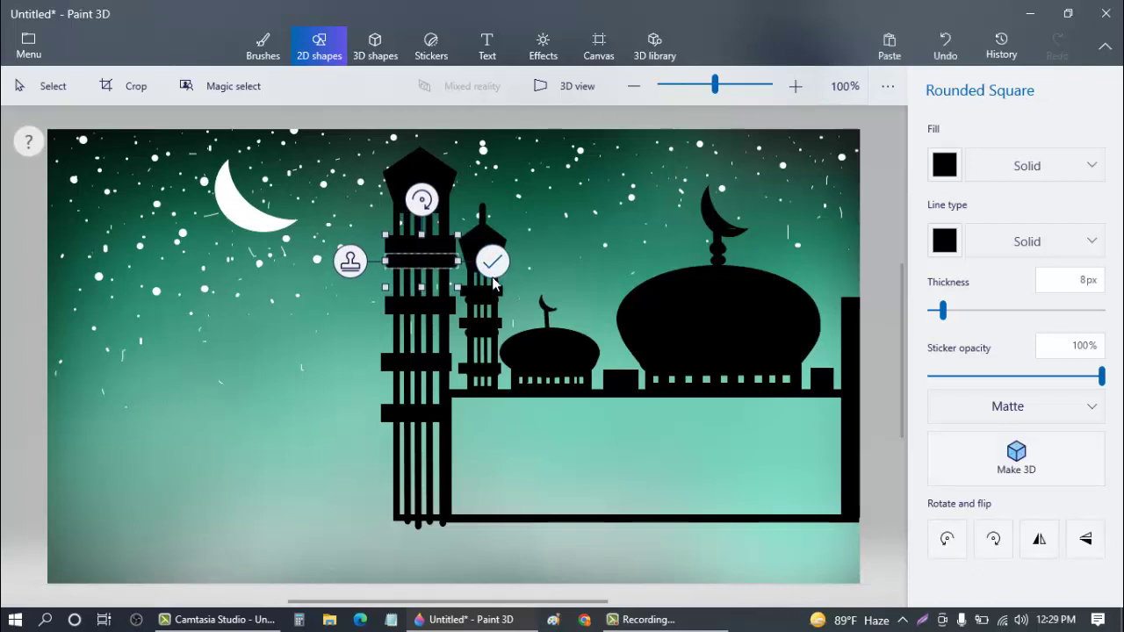
left_click_drag(459, 287, 400, 412)
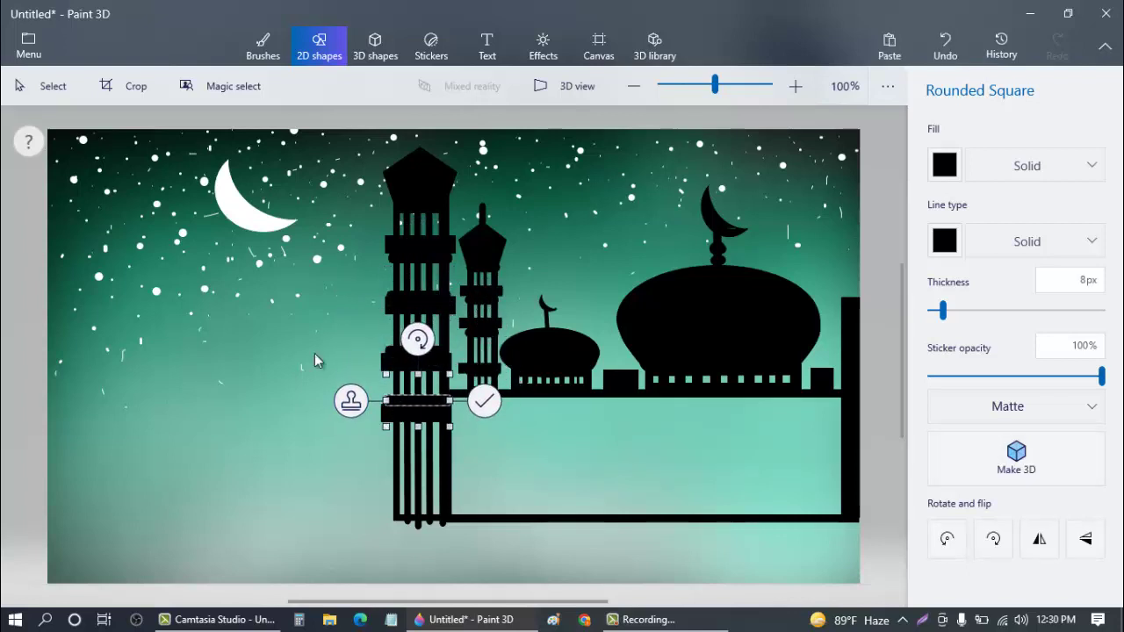
left_click(356, 391)
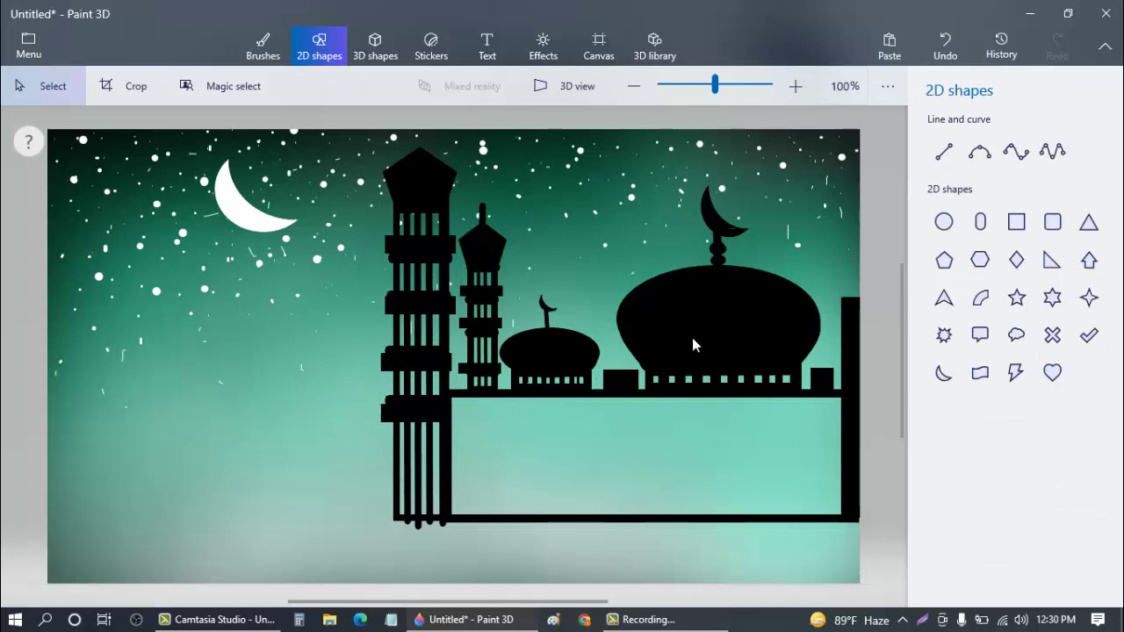
- Draw a narrow upright window rectangle on the main wall's base near the tall minaret, with no fill and an 8 px black outline
left_click(1017, 230)
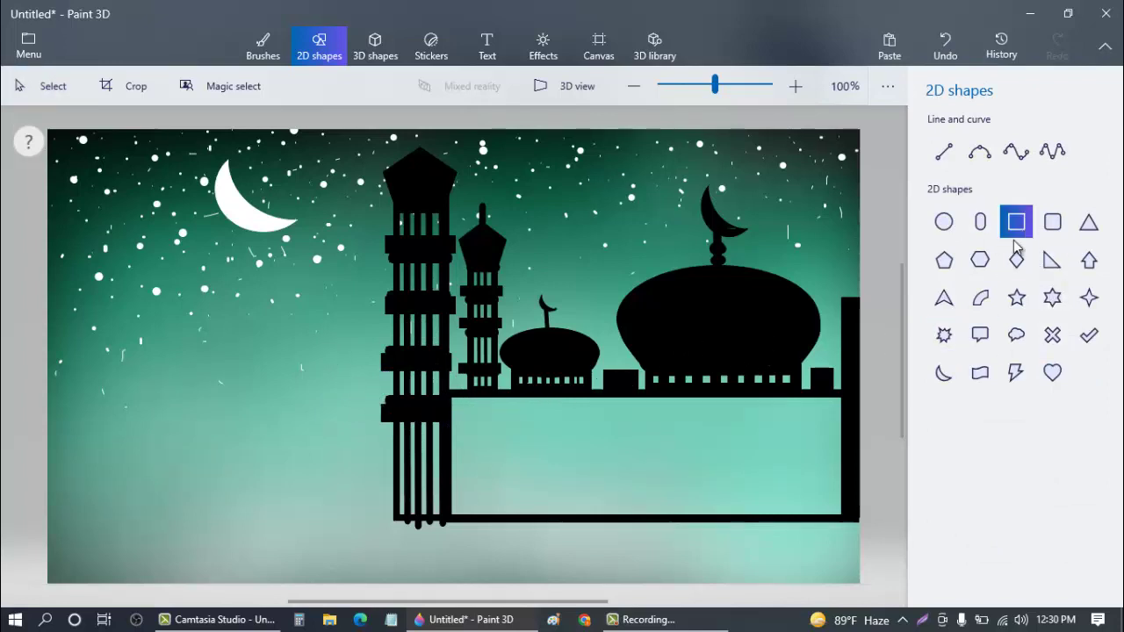
left_click_drag(499, 491, 519, 518)
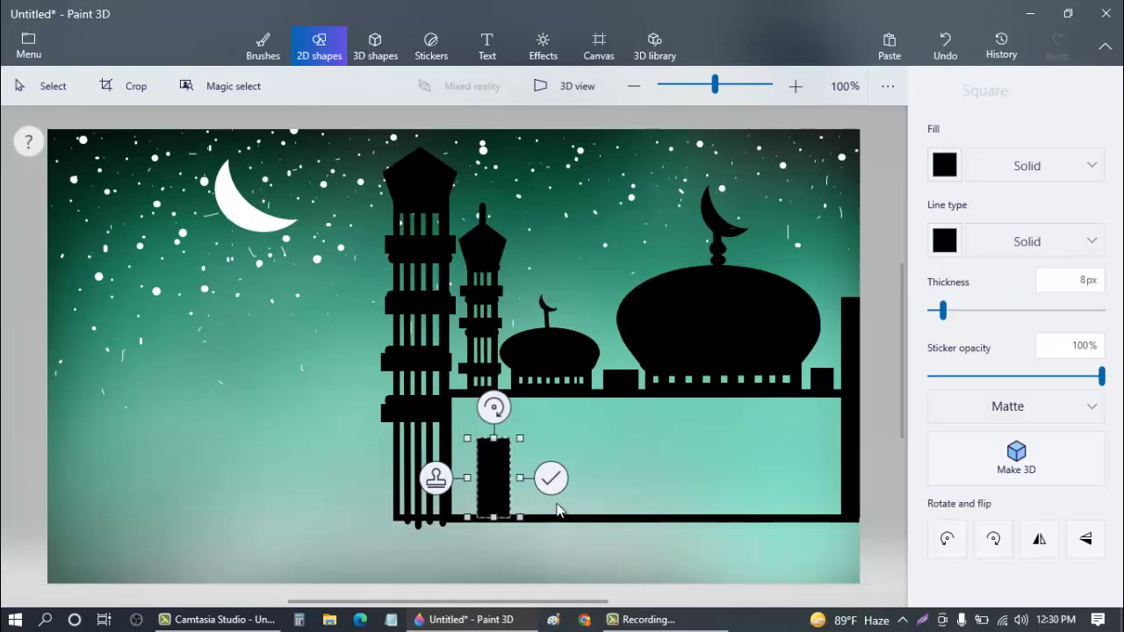
left_click(946, 165)
left_click(1016, 166)
left_click(1015, 166)
left_click(1041, 138)
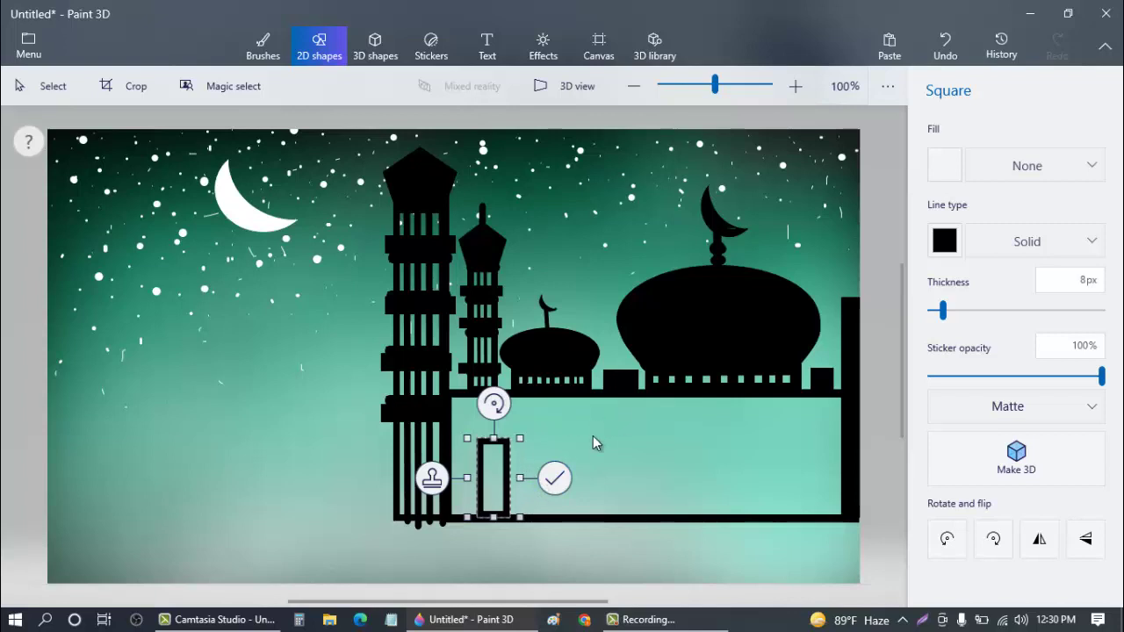
- Stamp copies of the window along the wall to make a row of six, with the fourth and fifth enlarged
left_click_drag(436, 489, 675, 496)
left_click(501, 490)
left_click_drag(703, 439, 716, 428)
left_click(616, 477)
left_click_drag(668, 481, 818, 465)
left_click(697, 471)
left_click(676, 447)
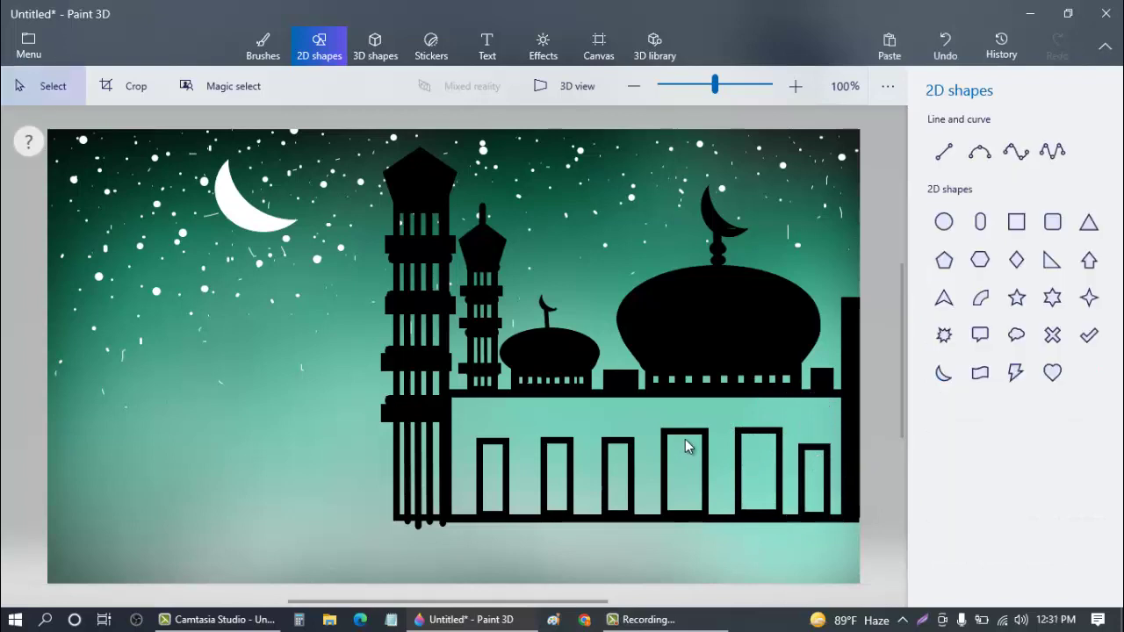
- Add a small solid black rectangle against the outer side of the tall minaret's base
left_click(1023, 223)
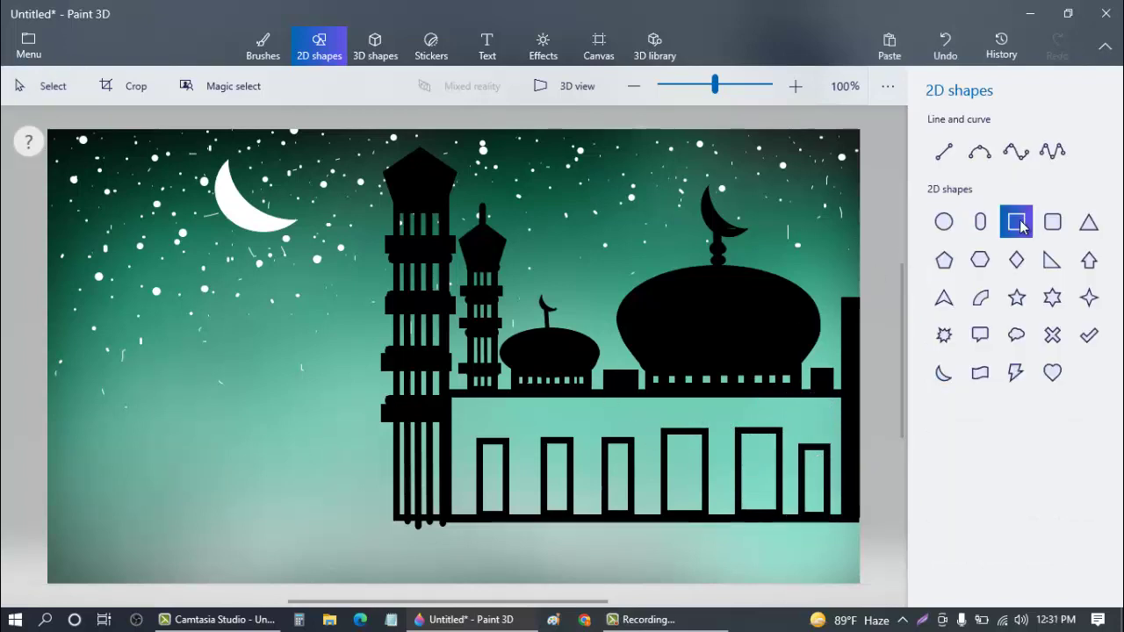
mouse_move(369, 439)
left_mouse_down()
mouse_move(405, 528)
mouse_move(395, 516)
left_mouse_up()
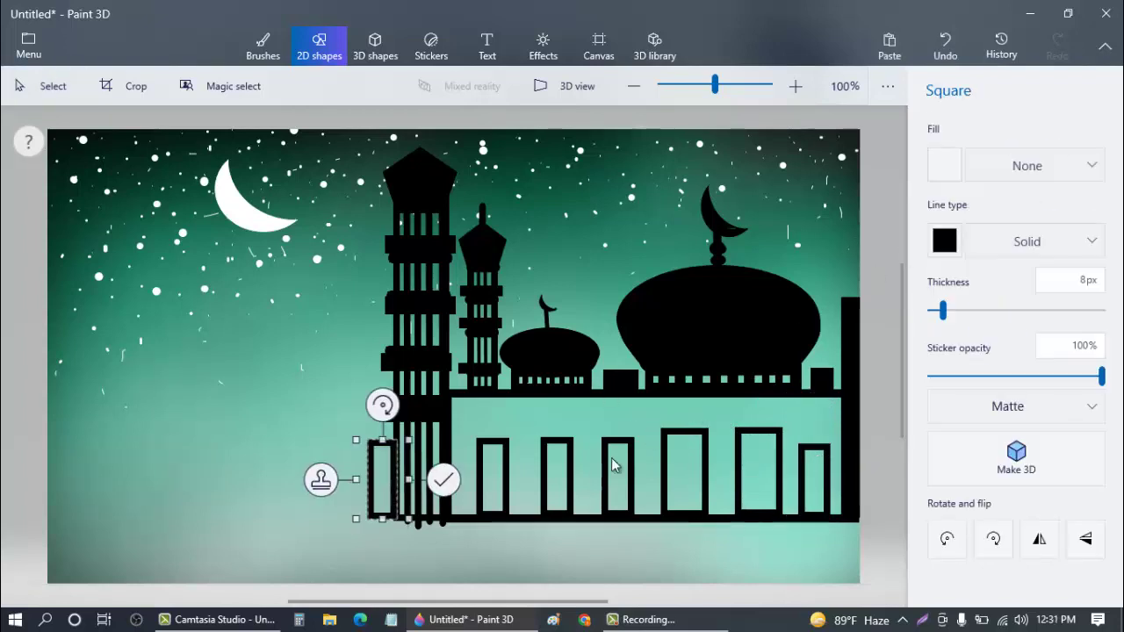
left_click(945, 165)
left_click(928, 221)
left_click(353, 521)
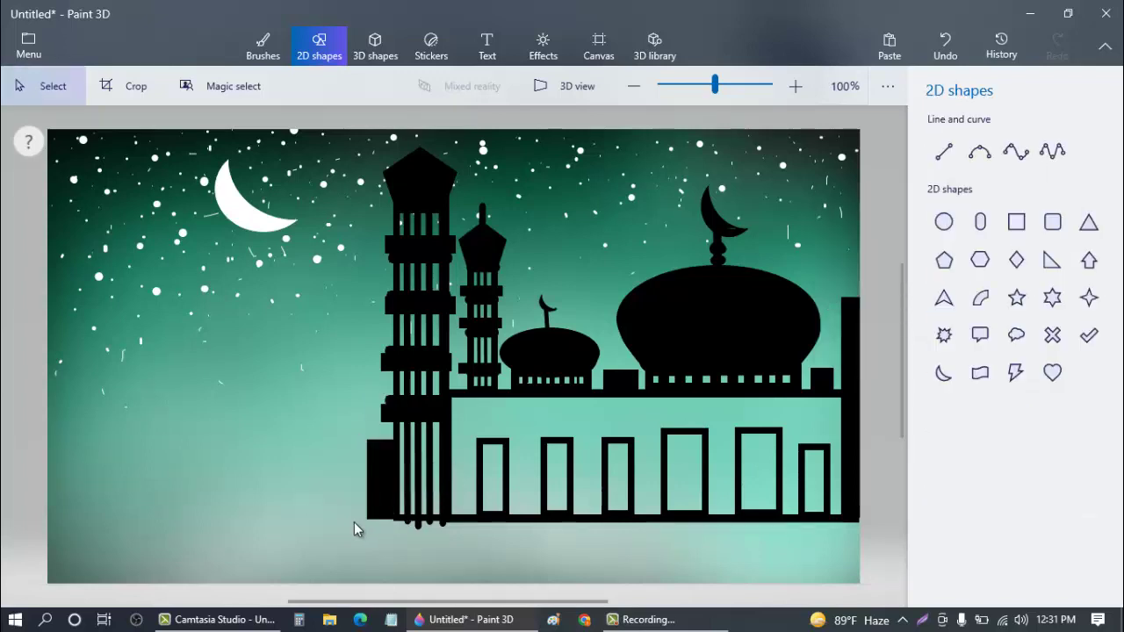
- Fill the wall strip between the tall minaret and the first window with a solid black upright rectangle
left_click(1016, 221)
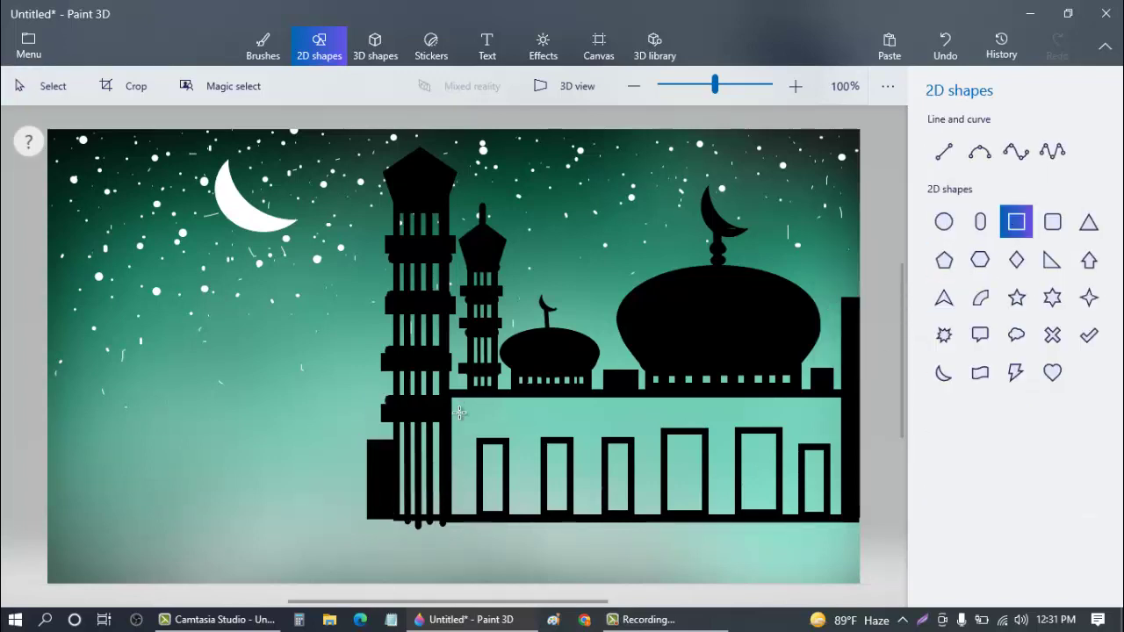
left_click_drag(453, 399, 477, 511)
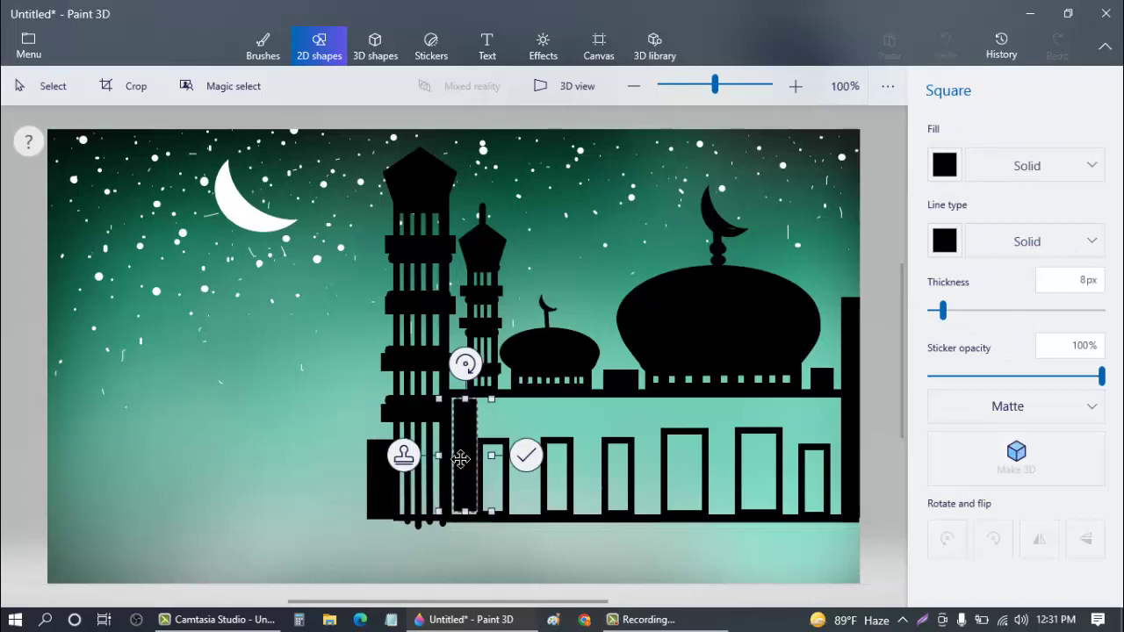
left_click_drag(461, 459, 456, 464)
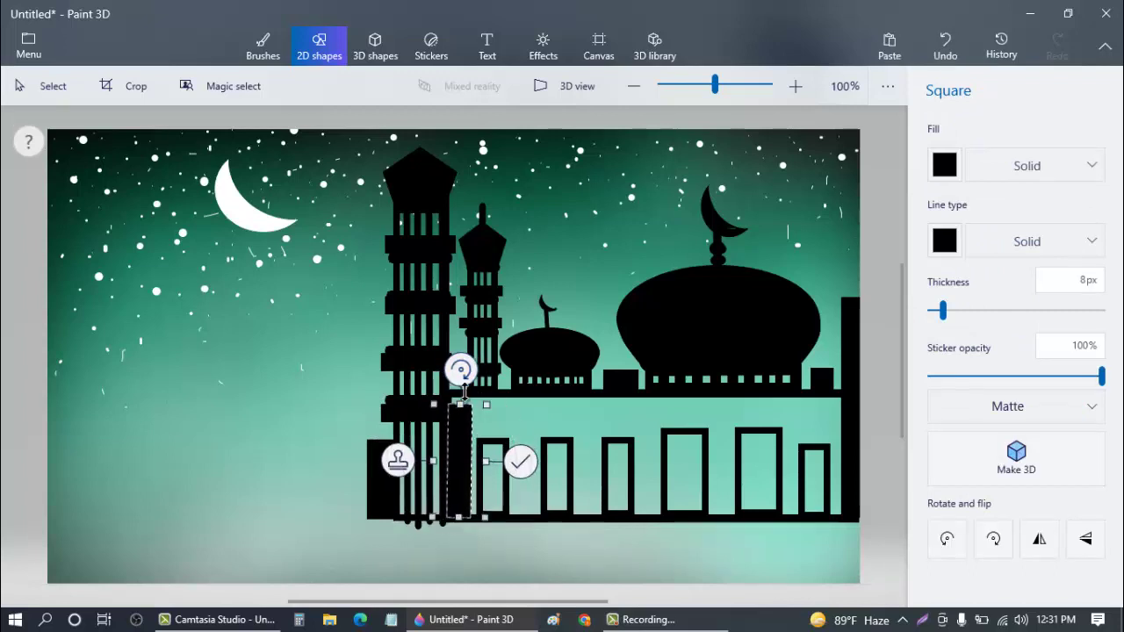
left_click(521, 461)
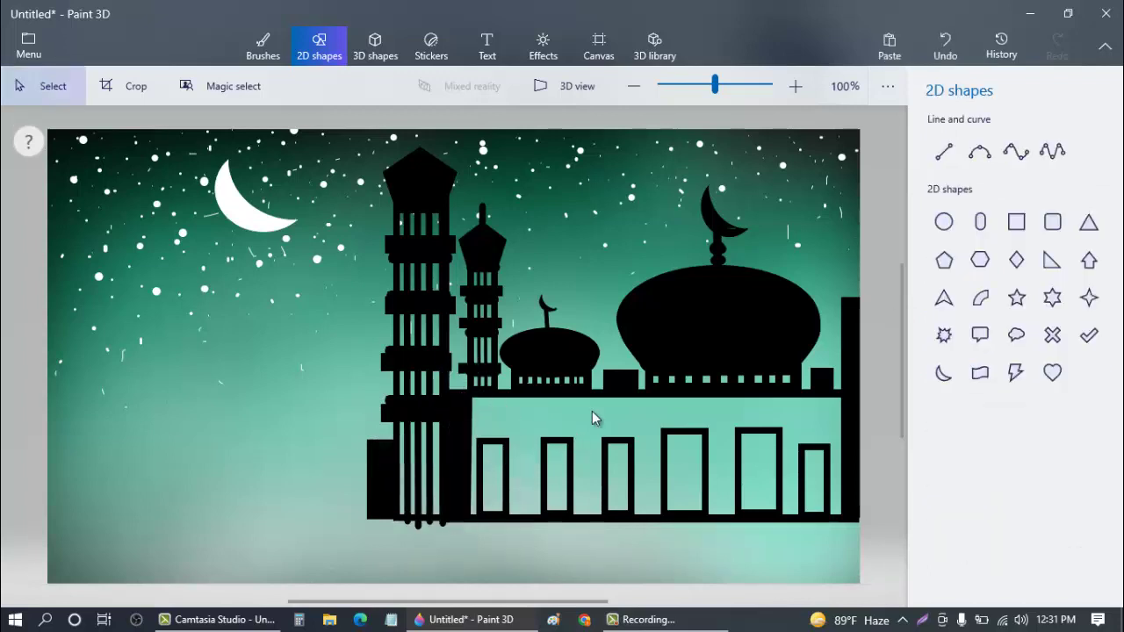
- Cover the striped base of the tall minaret below its lowest balcony with a solid black rectangle
left_click(1016, 221)
left_click_drag(398, 423, 443, 518)
left_click(293, 441)
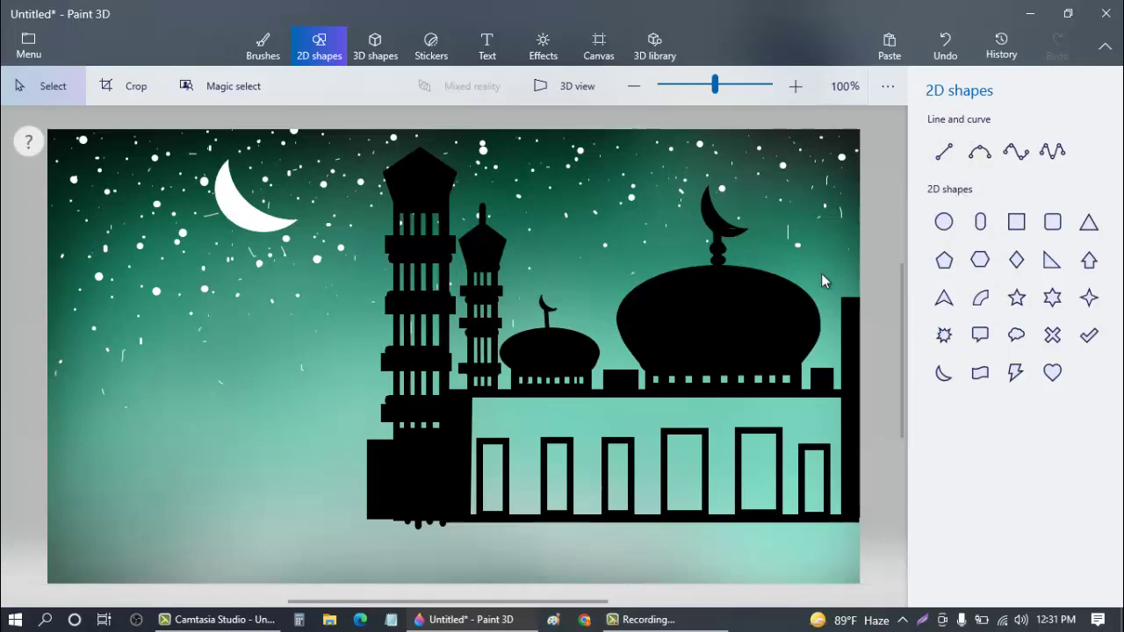
- Draw a wide solid black rectangle across the upper part of the main wall, down to the tops of the tallest windows
left_click(1016, 221)
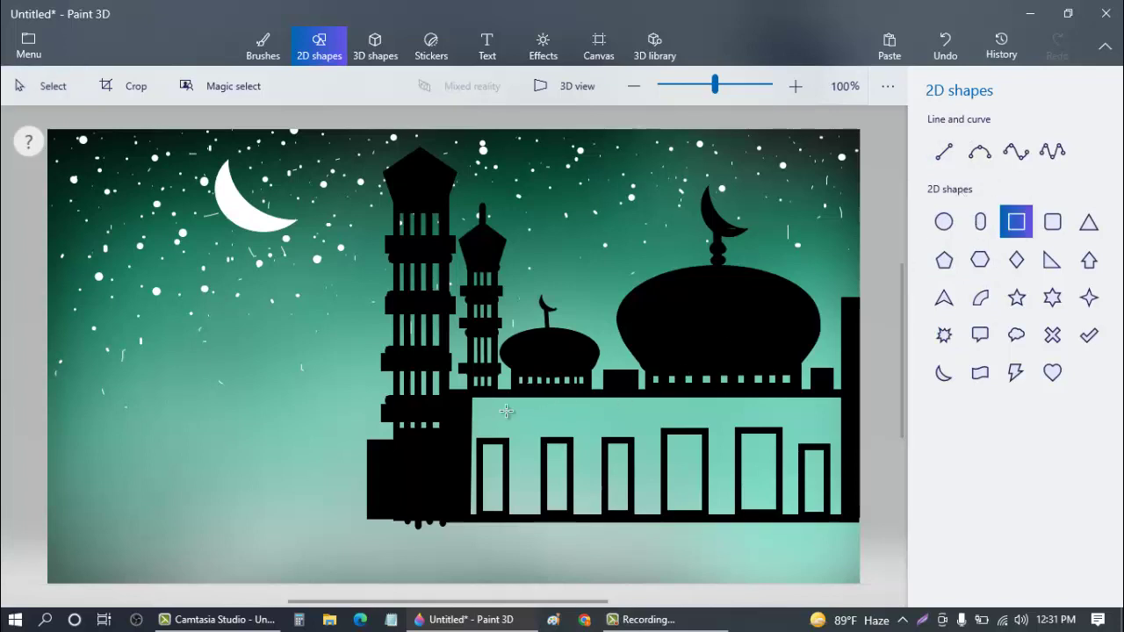
left_click_drag(471, 397, 843, 432)
left_click(852, 401)
left_click(1015, 221)
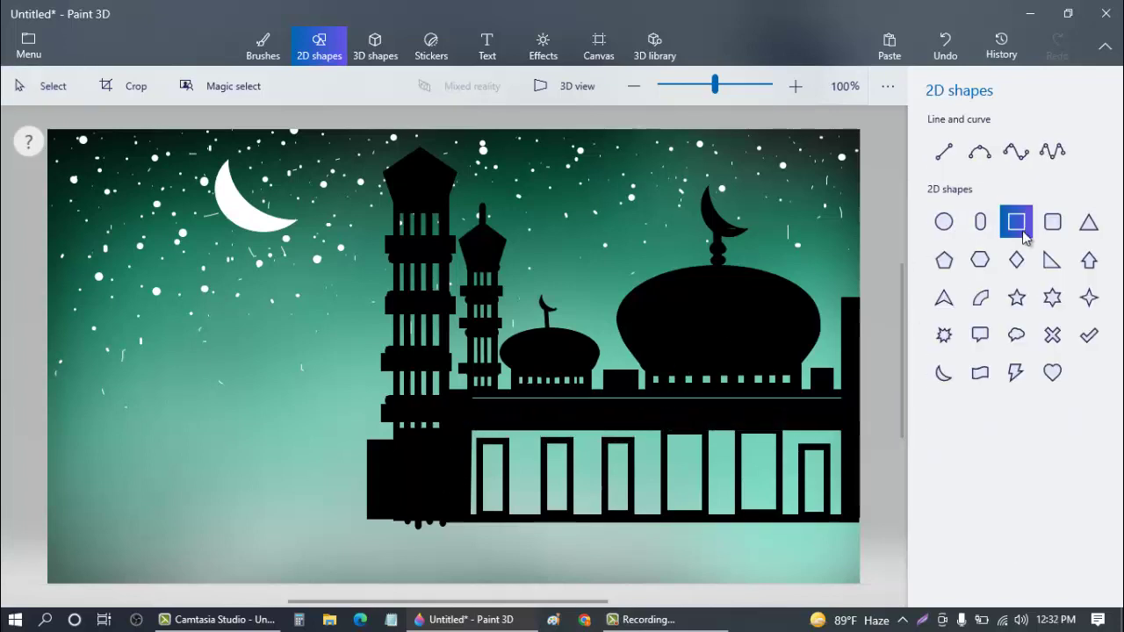
- Cover the wall above the first three windows and the gaps beside the first and third with solid black rectangles
left_click_drag(634, 430, 671, 520)
left_click(681, 386)
left_click_drag(472, 431, 633, 444)
left_click(452, 478)
left_click_drag(505, 441, 540, 520)
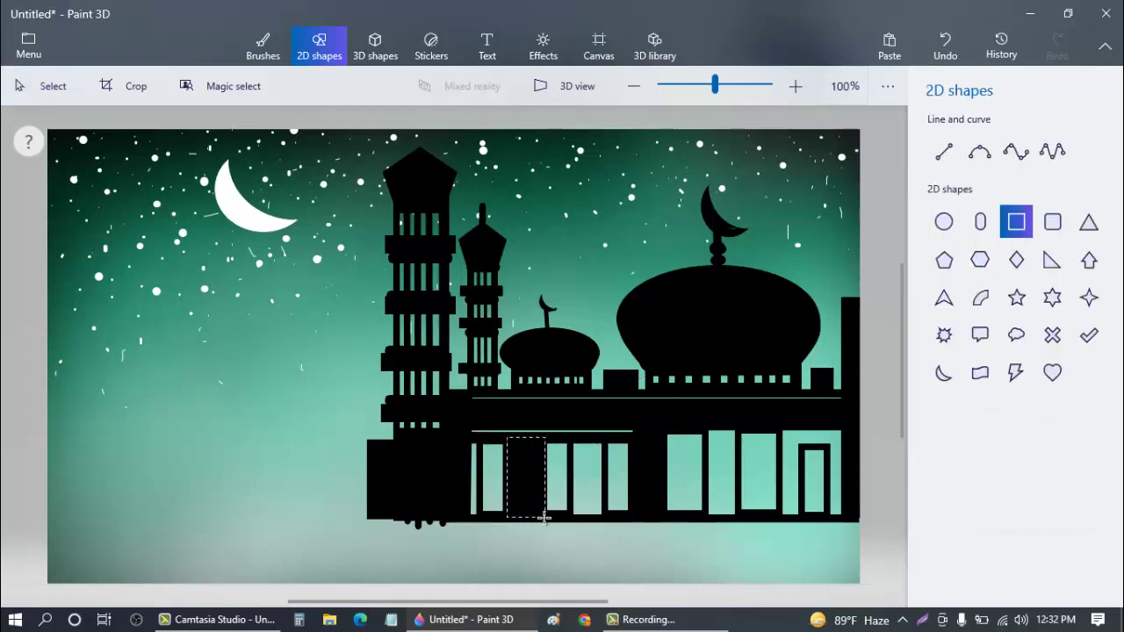
left_click(635, 448)
- Fill the gap between the two wide windows and both light strips flanking the last window with solid black rectangles
left_click(1016, 222)
left_click_drag(708, 429, 741, 520)
left_click(798, 465)
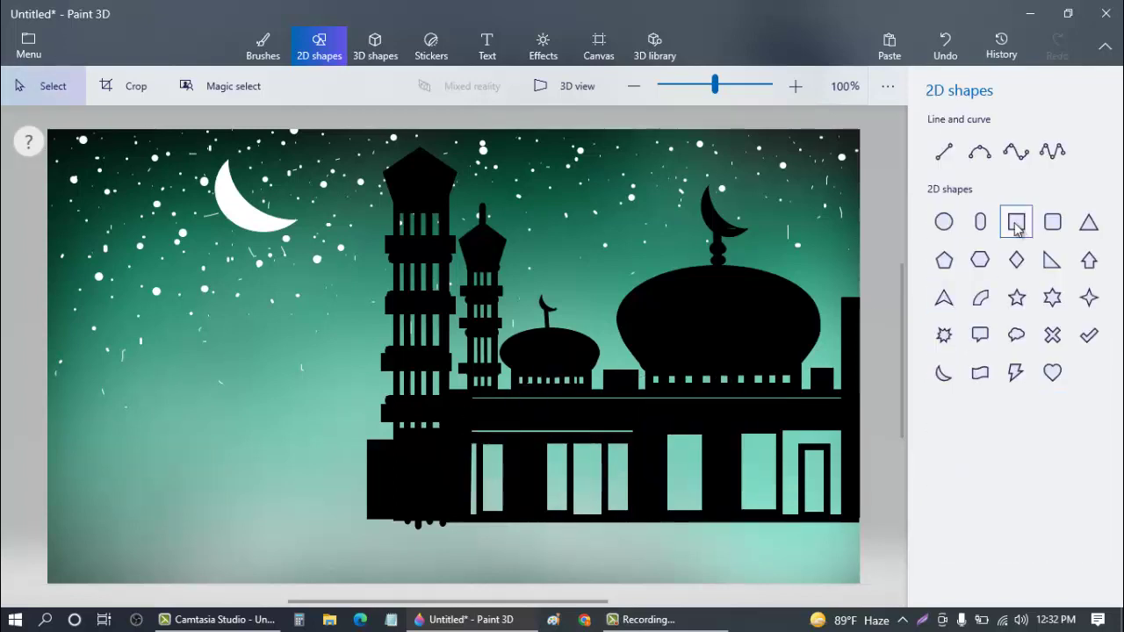
left_click(1015, 225)
left_click_drag(783, 426, 800, 515)
left_click(856, 456)
left_click(1016, 221)
left_click_drag(831, 422, 850, 517)
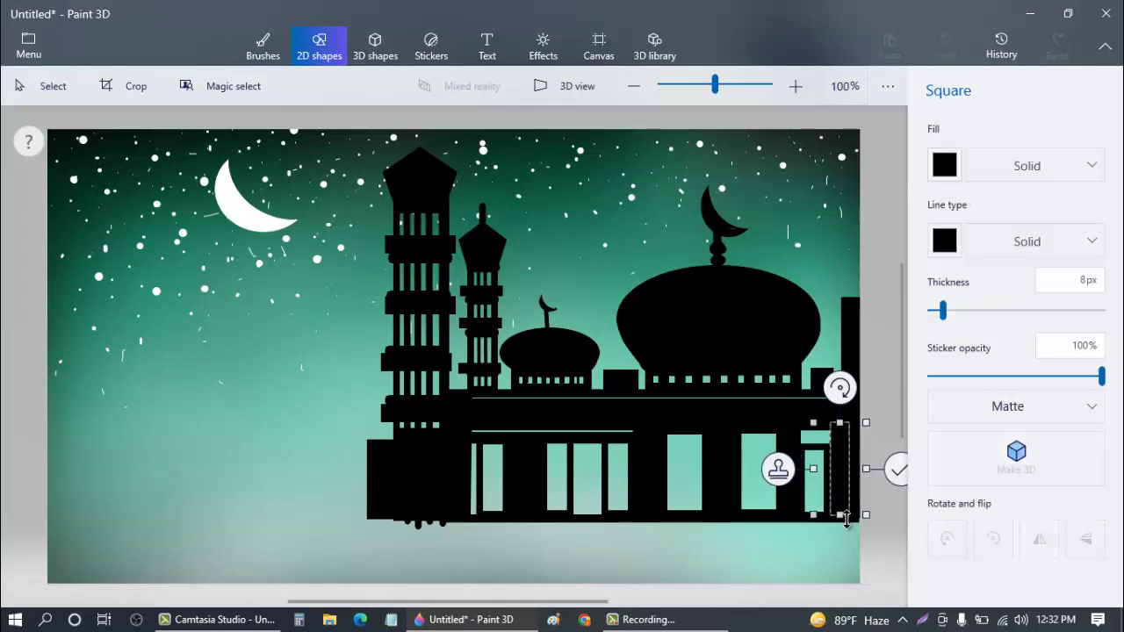
left_click(895, 466)
- Cover the thin light strip between the tall minaret's base and the first window with a solid black rectangle
left_click(1016, 226)
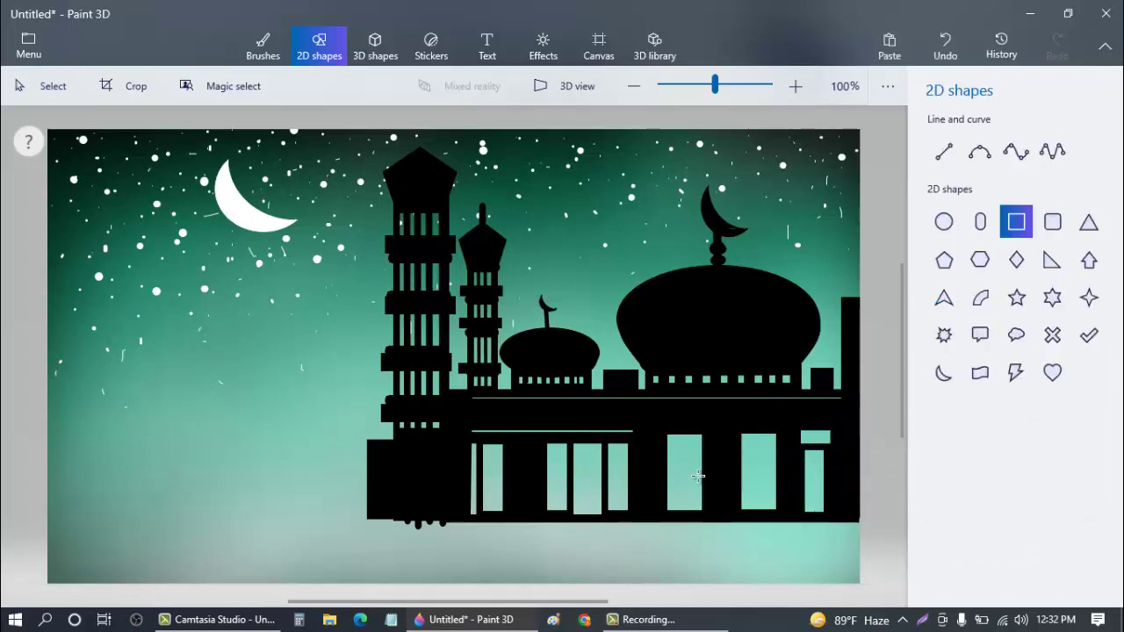
left_click_drag(455, 442, 488, 516)
left_click(530, 477)
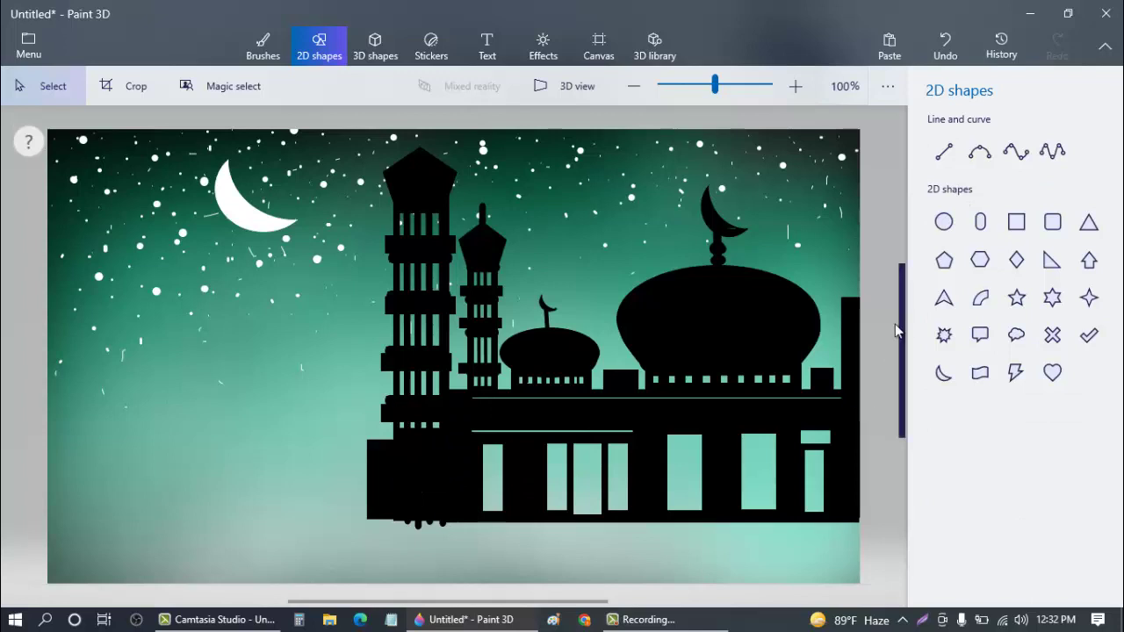
- Draw a thin black crossbar across the two wide windows and a thin vertical black bar through the last window
left_click(1016, 225)
left_click_drag(691, 474, 785, 485)
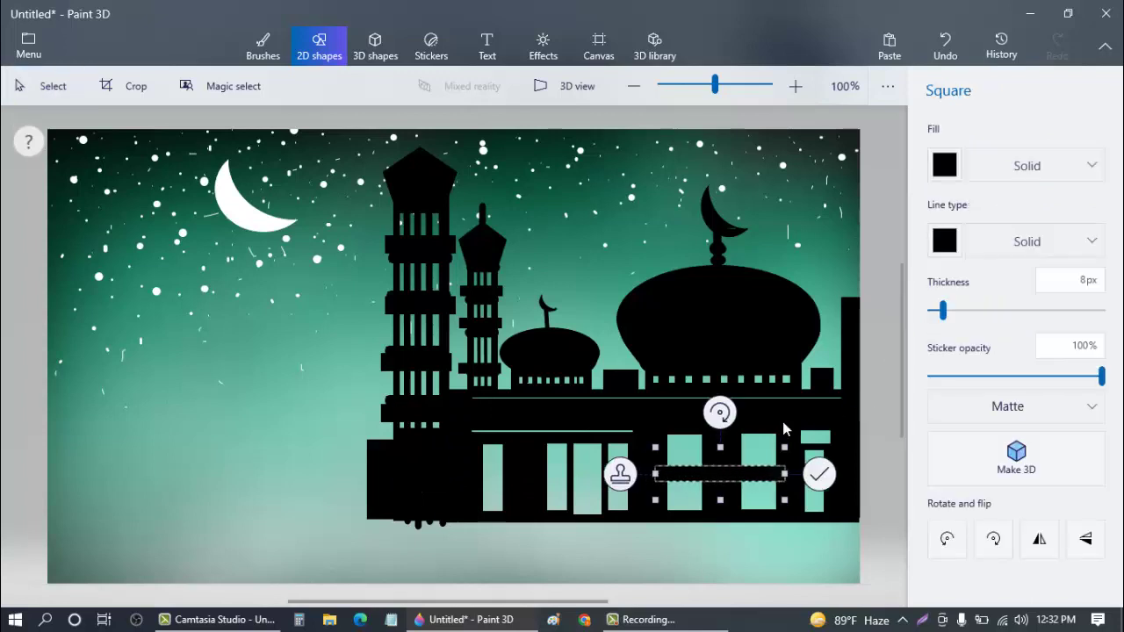
left_click(802, 428)
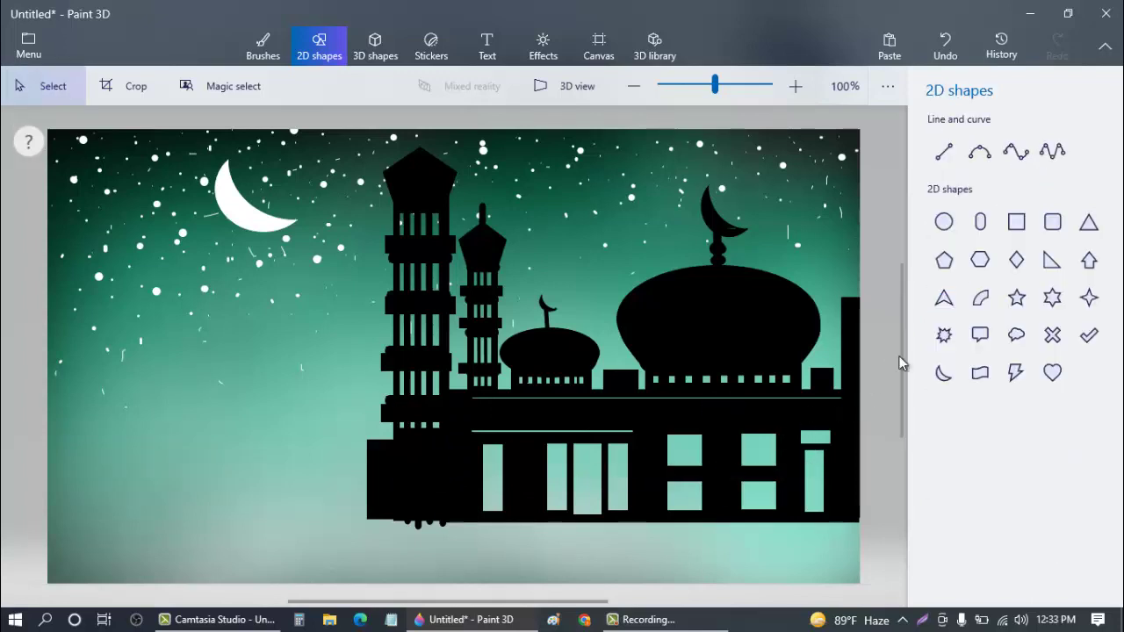
left_click(1015, 223)
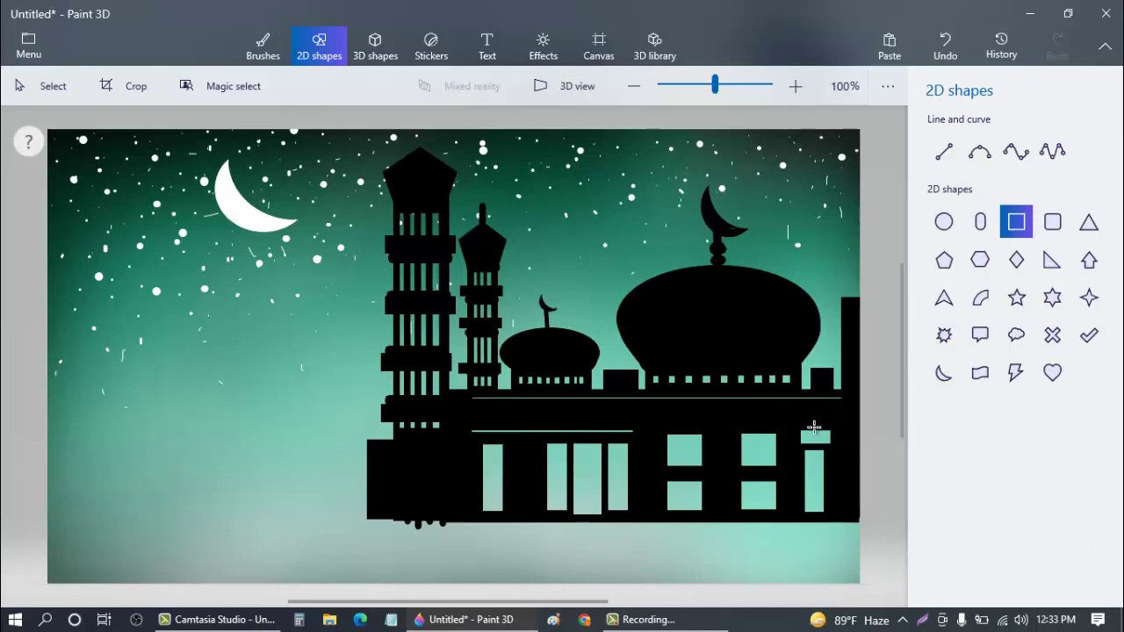
left_click_drag(812, 524, 812, 518)
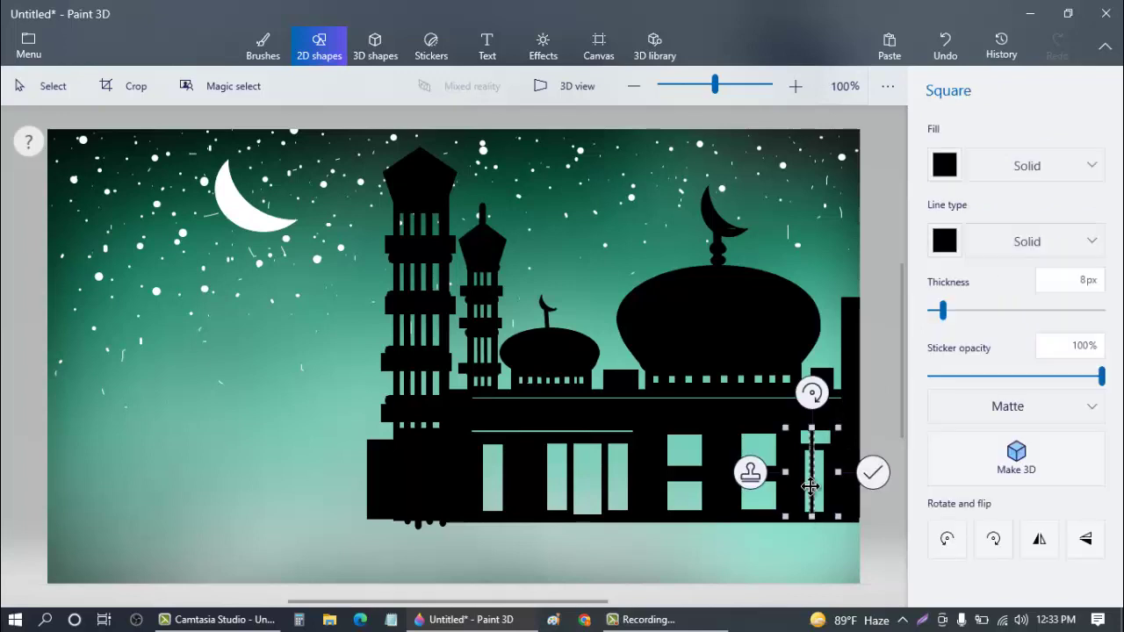
left_click(778, 430)
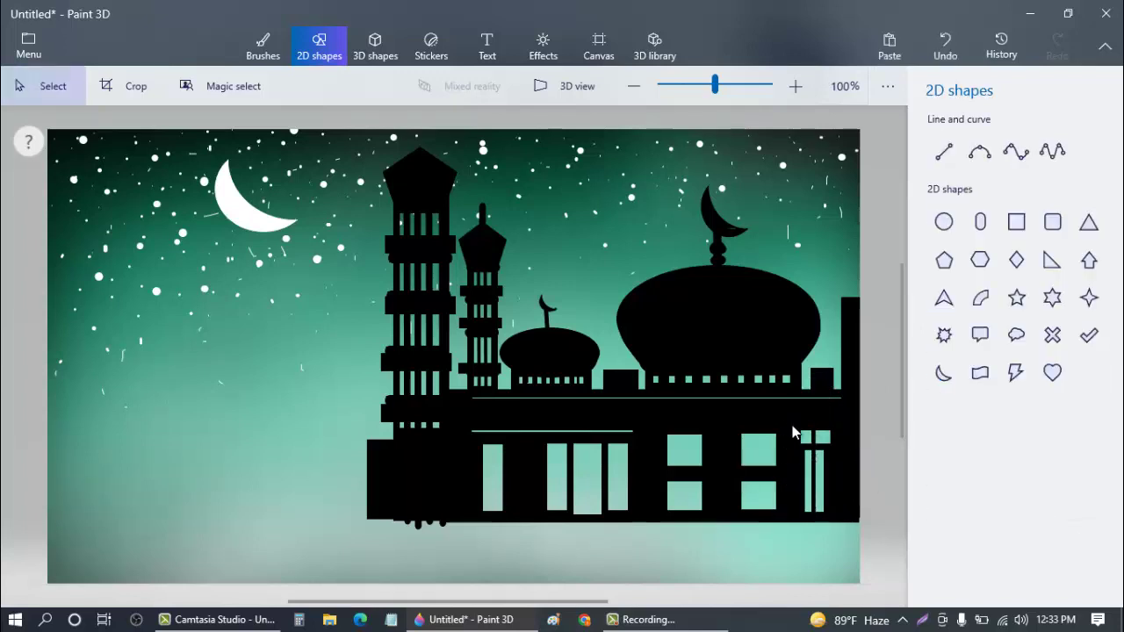
- Draw a long, low solid black rectangle as a plinth beneath the whole mosque, extending slightly past the tall minaret's base
left_click(1015, 223)
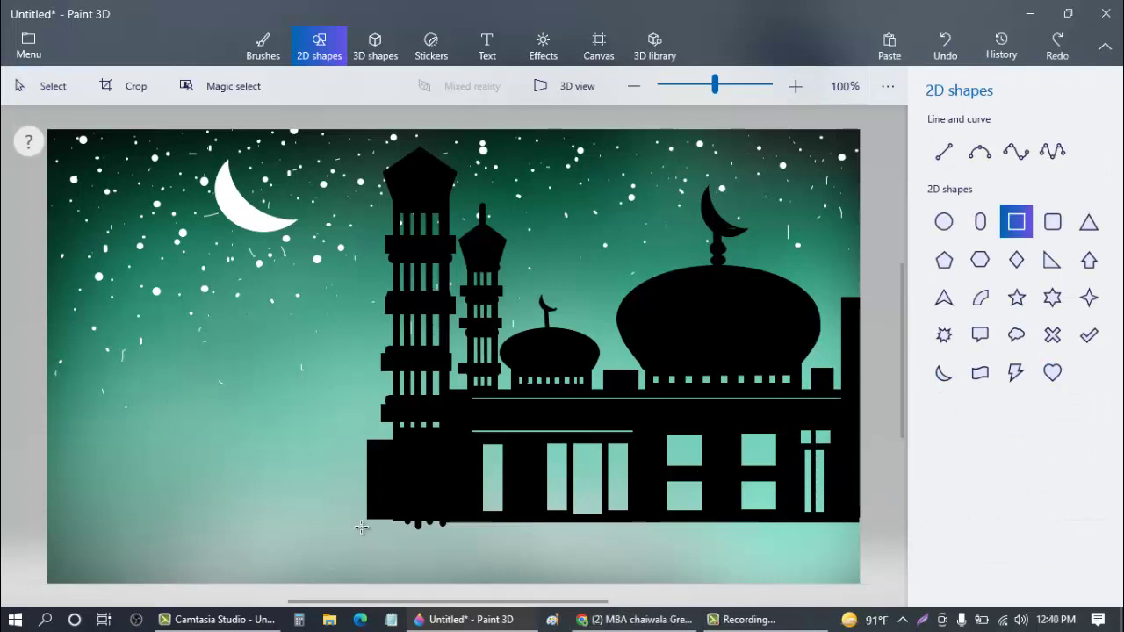
left_click_drag(353, 519, 860, 535)
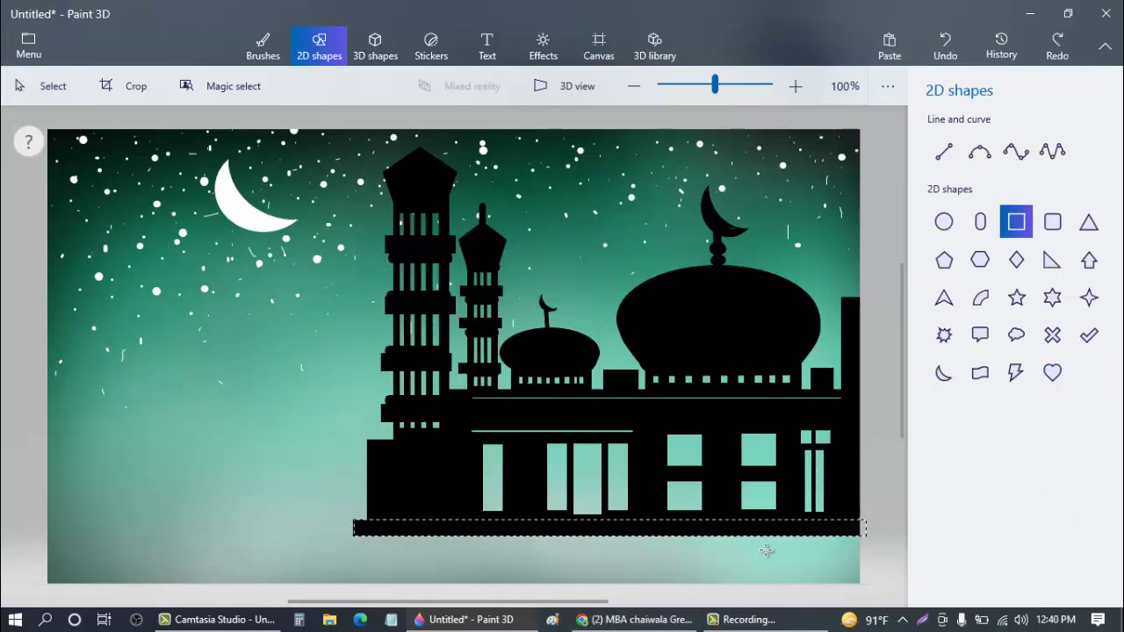
left_click(272, 493)
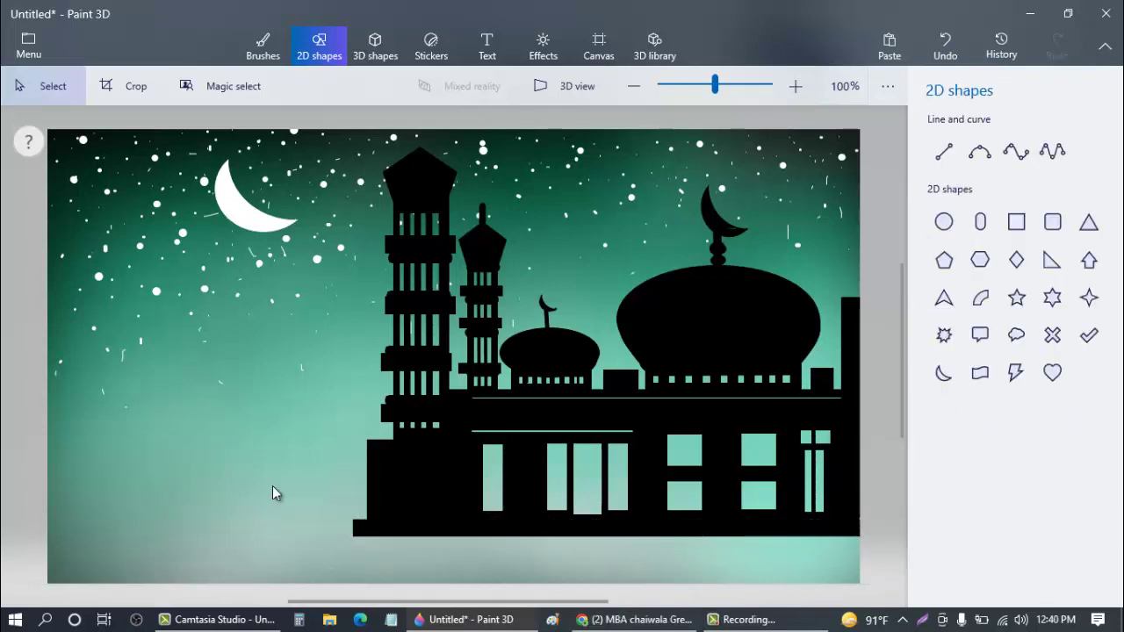
- Draw two 8 px black diagonal lines from the mosque's plinth to the canvas's lower edge as the sides of a road
left_click(944, 151)
left_click_drag(560, 535, 484, 583)
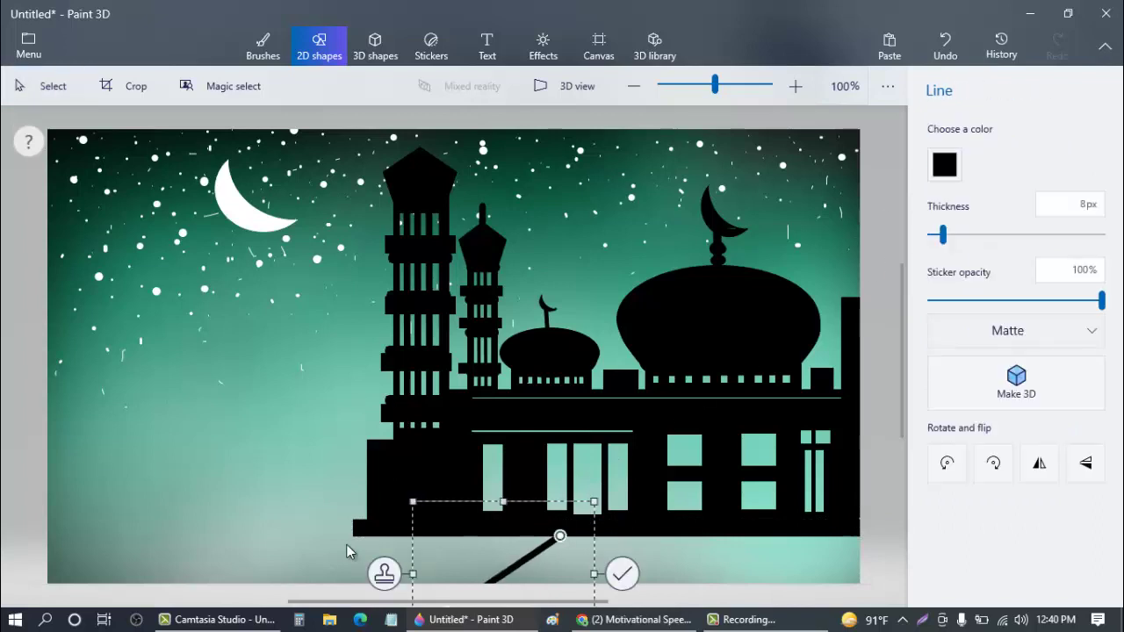
left_click(347, 544)
left_click(948, 163)
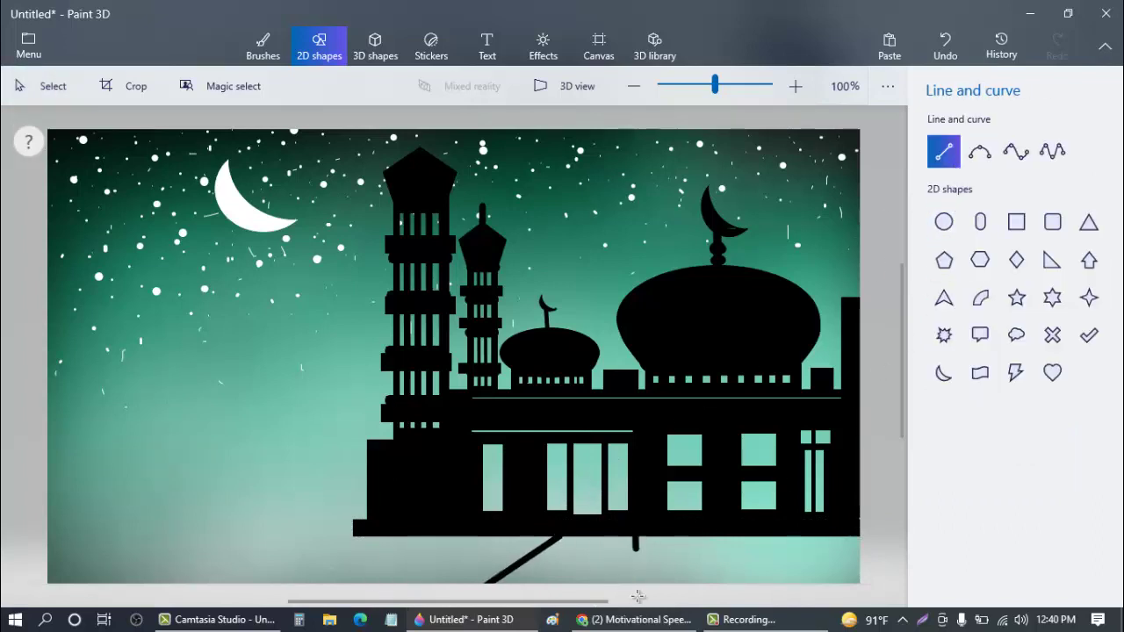
mouse_move(652, 612)
left_mouse_down()
mouse_move(722, 612)
mouse_move(566, 622)
left_mouse_up()
left_click_drag(620, 567, 650, 565)
left_click(454, 563)
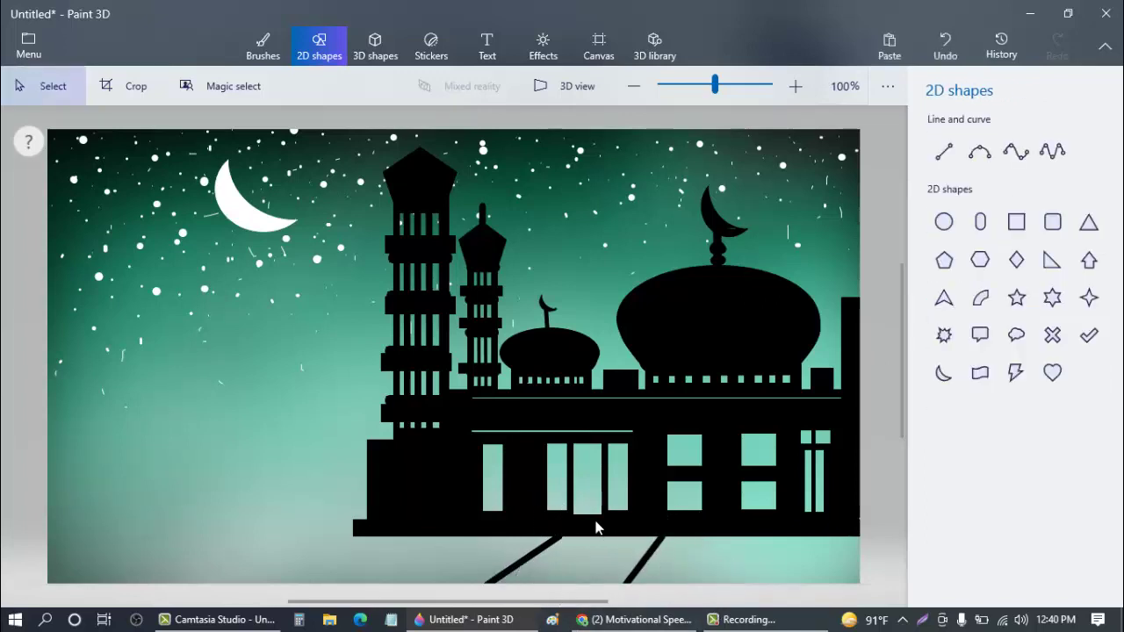
- Add a parallel 8 px black line beside each of the two road edges, leaving a narrow gap between them
left_click(943, 151)
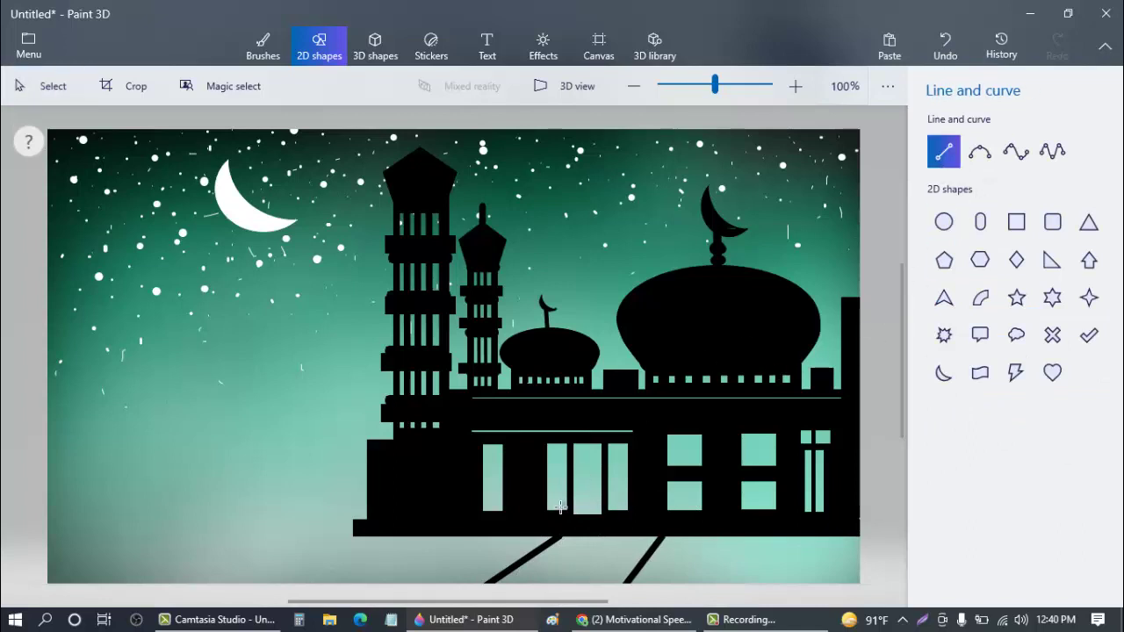
left_click_drag(533, 541, 428, 615)
left_click_drag(479, 562, 623, 574)
left_click_drag(695, 542, 654, 531)
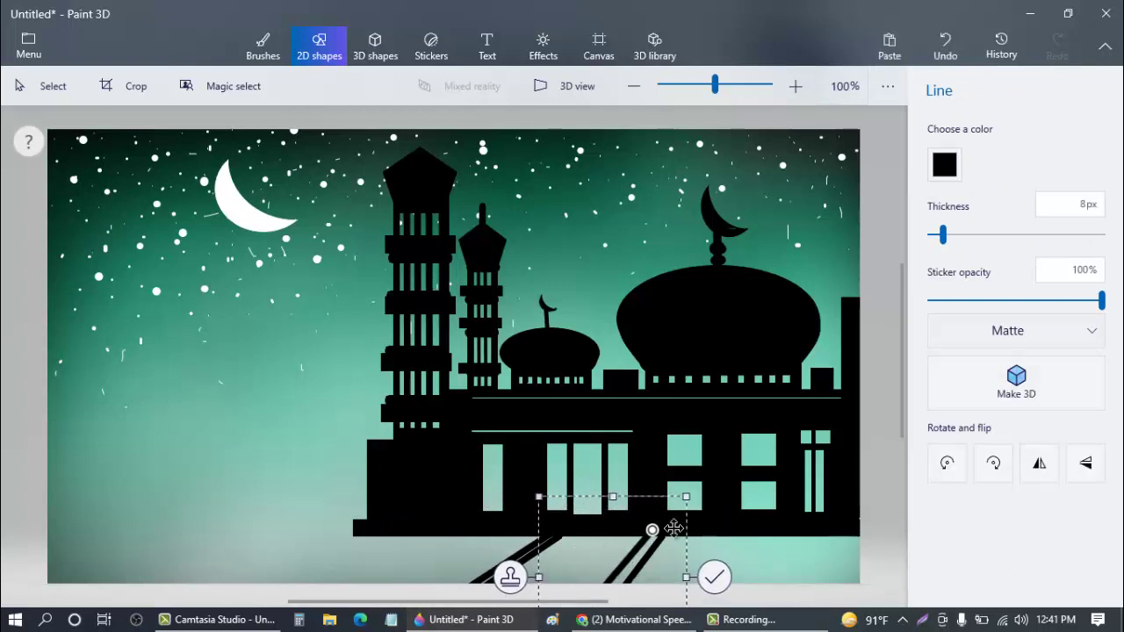
left_click_drag(643, 572, 674, 544)
left_click(729, 541)
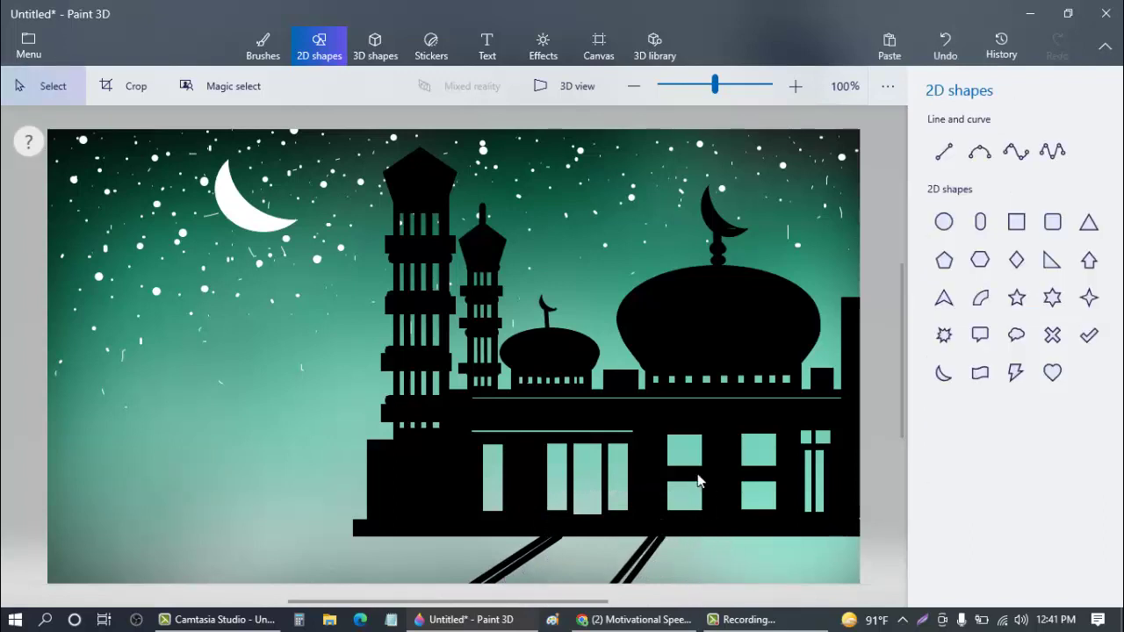
- Draw a short white 7 px diagonal dash along the road's centre and stamp a second dash farther down
left_click(943, 153)
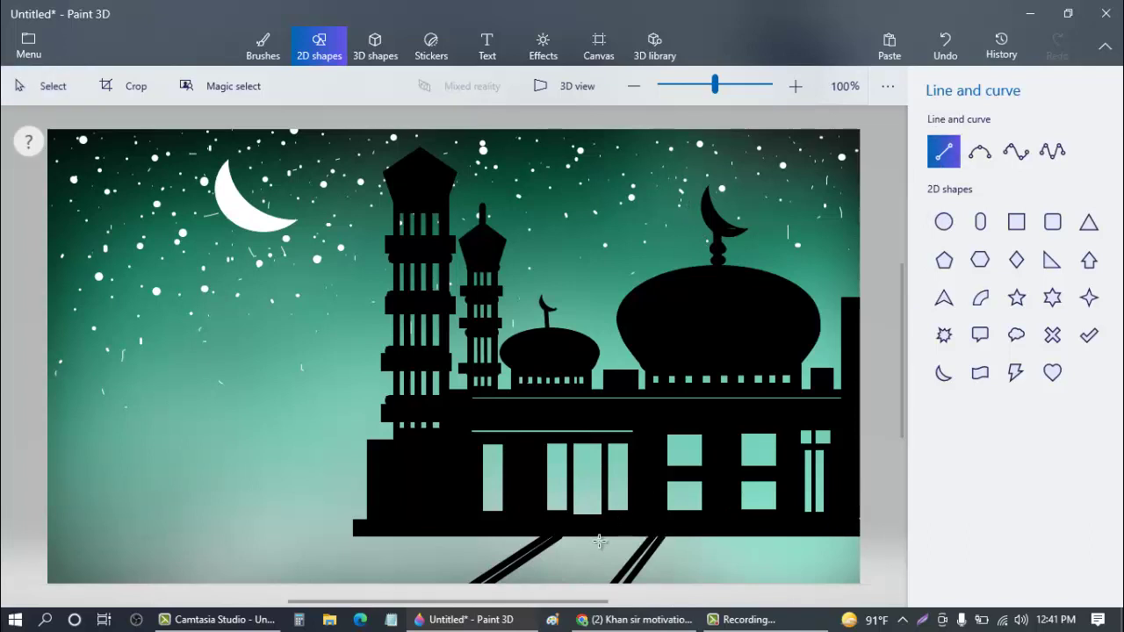
left_click_drag(590, 550, 590, 550)
left_click(945, 164)
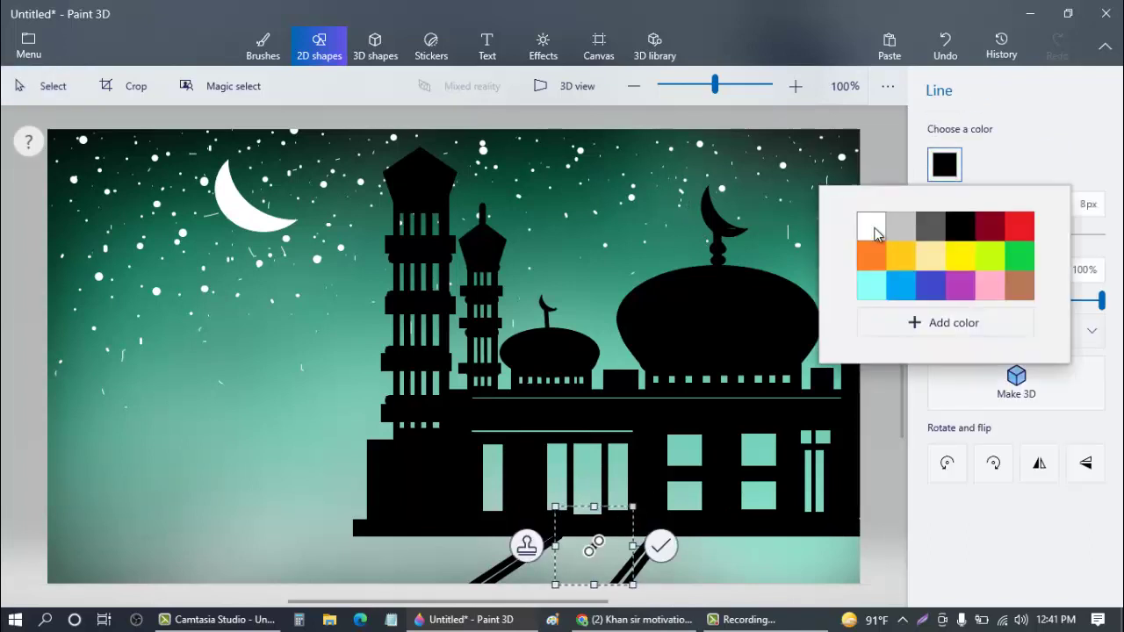
left_click(868, 224)
left_click_drag(943, 235, 941, 236)
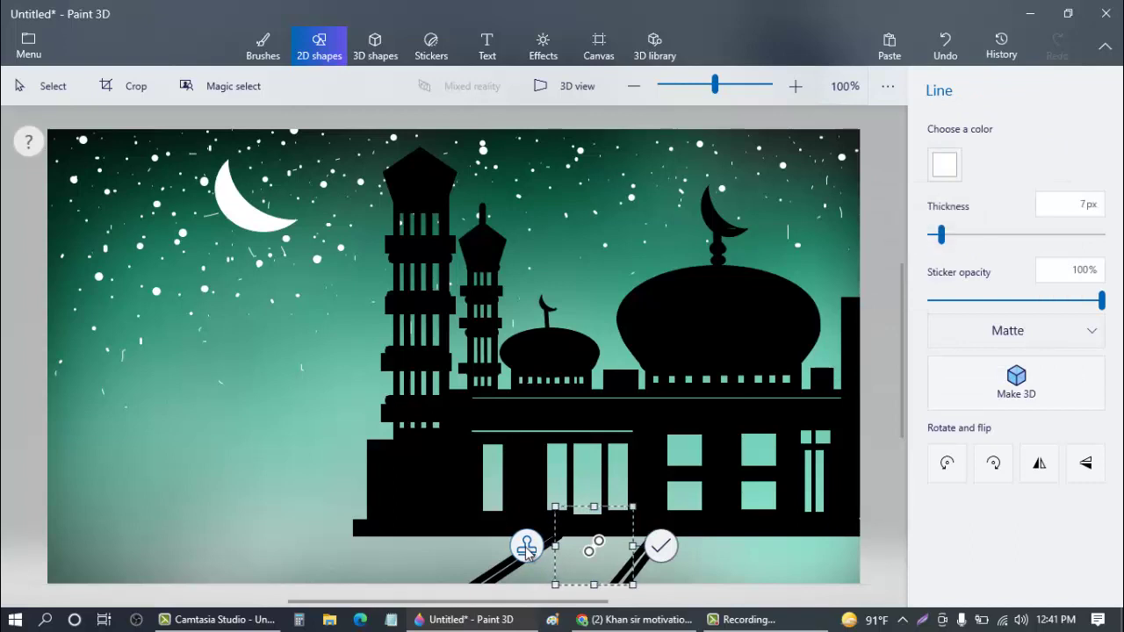
mouse_move(600, 542)
left_mouse_down()
mouse_move(608, 550)
mouse_move(579, 571)
mouse_move(593, 557)
left_mouse_up()
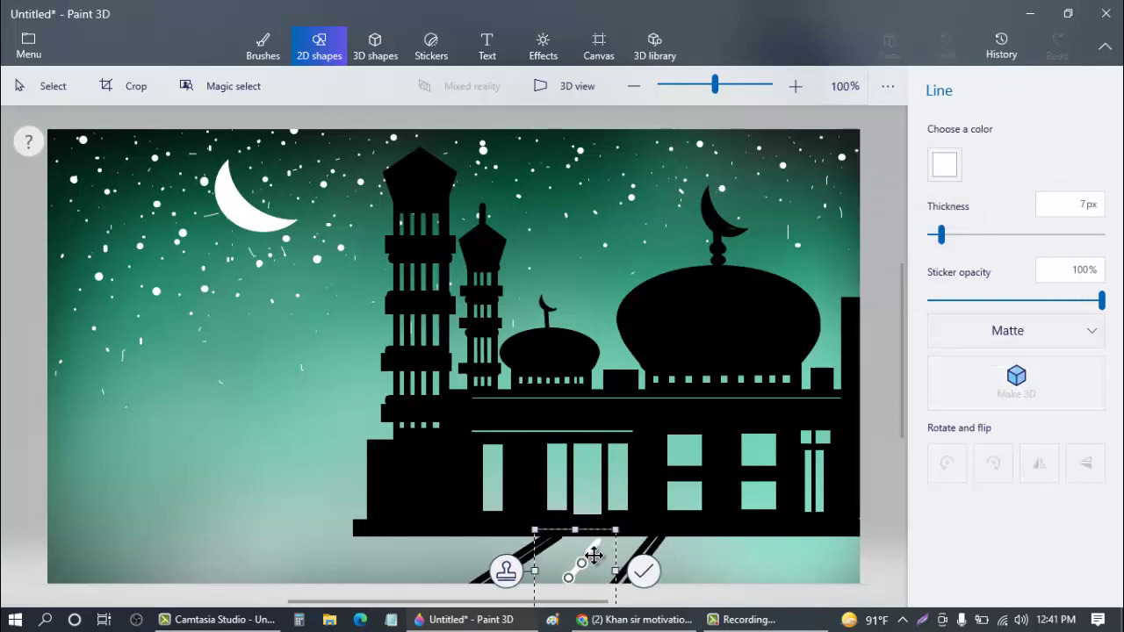
left_click(725, 538)
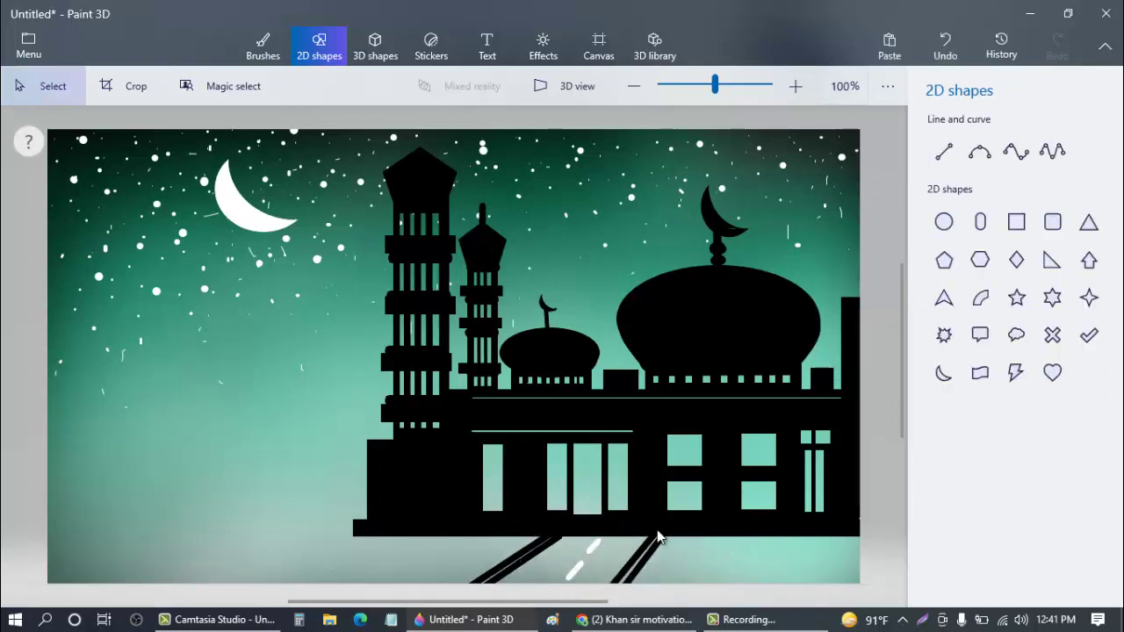
- Outline a hilly ridge from the mosque's plinth to the canvas's far edge with the black Marker at 6 px
left_click(267, 48)
left_click_drag(977, 266, 939, 266)
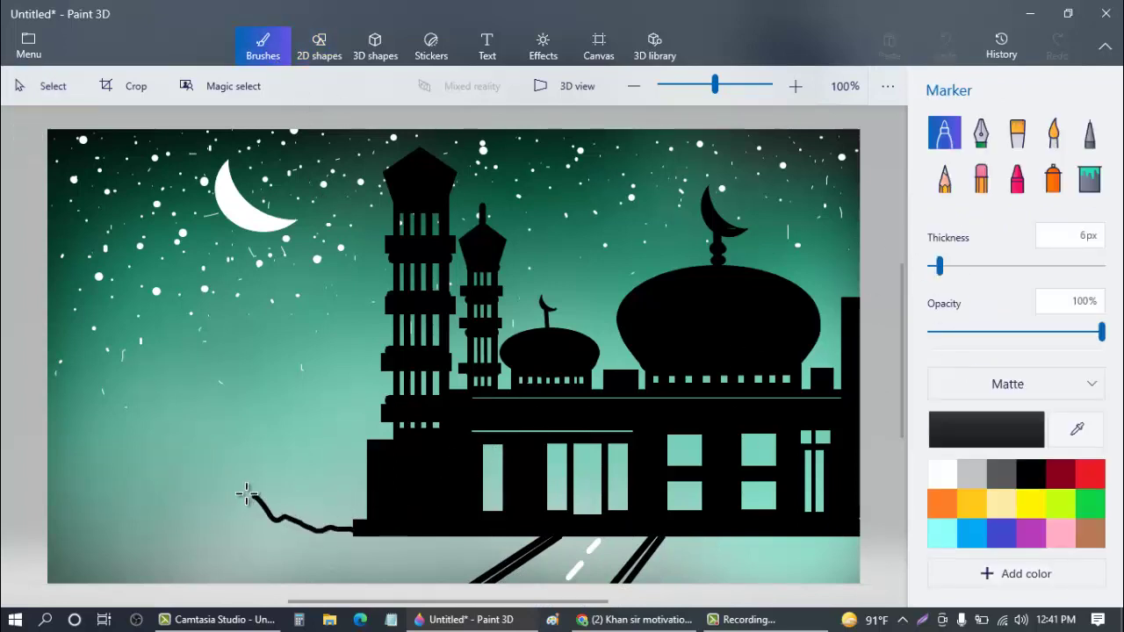
left_click_drag(209, 508, 150, 515)
left_click_drag(73, 521, 53, 524)
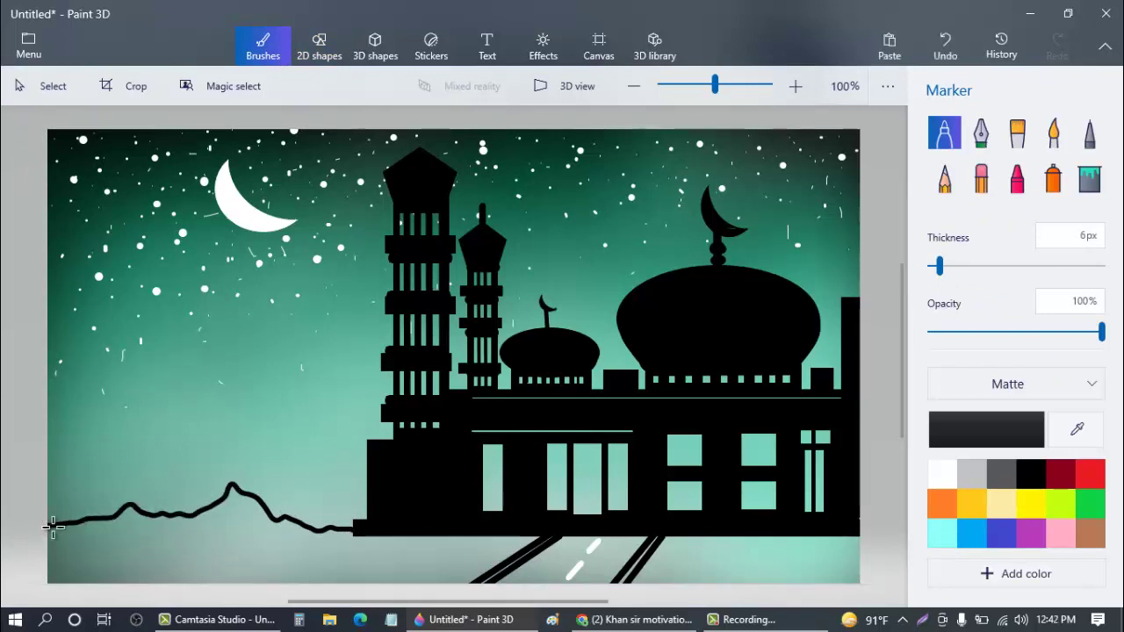
- Fill the ridge solid black down to a level base in line with the mosque's plinth, using the Marker
left_click_drag(355, 531, 47, 564)
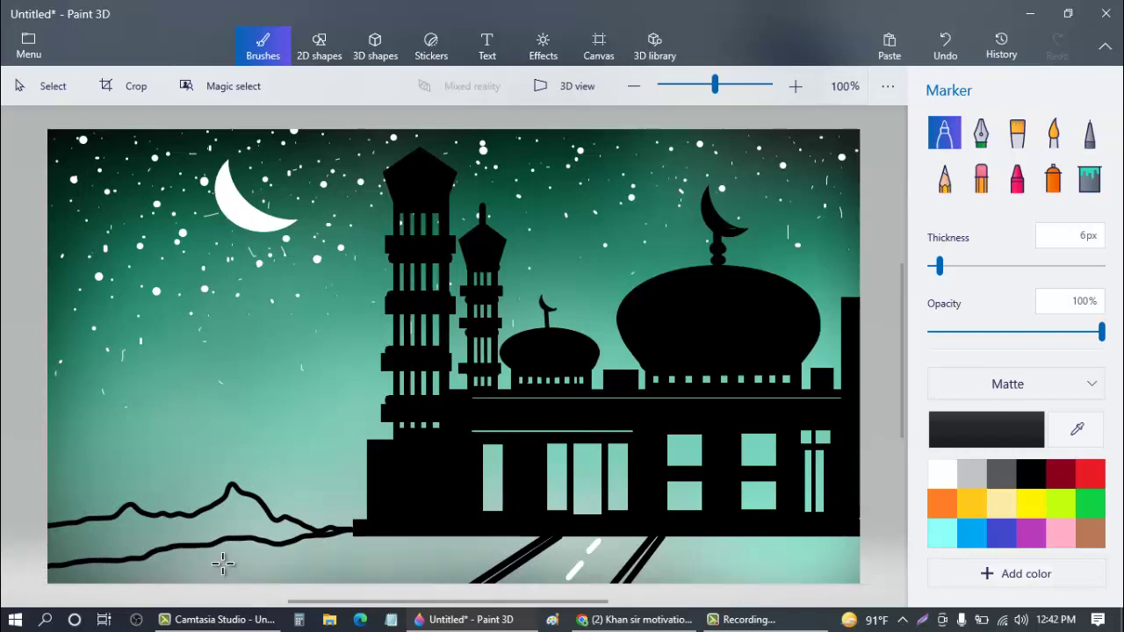
key("ctrl+z")
mouse_move(352, 530)
left_mouse_down()
mouse_move(54, 531)
mouse_move(85, 527)
left_mouse_up()
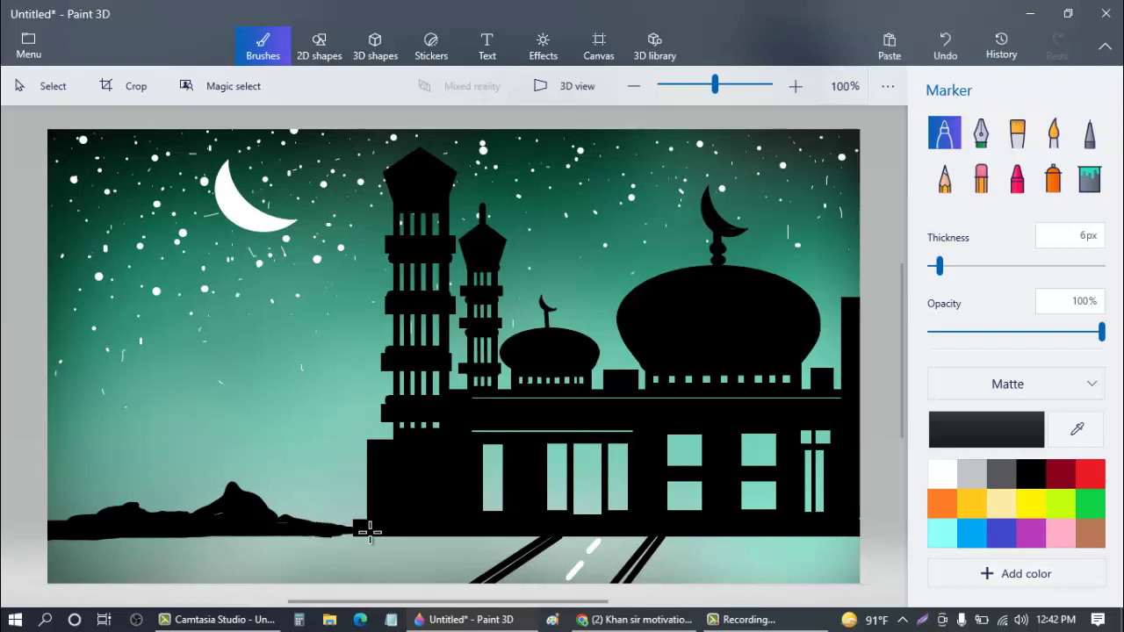
- Paint a solid black bank sloping from the mosque's plinth down to the canvas's lower corner below the hills
left_click_drag(359, 527, 64, 582)
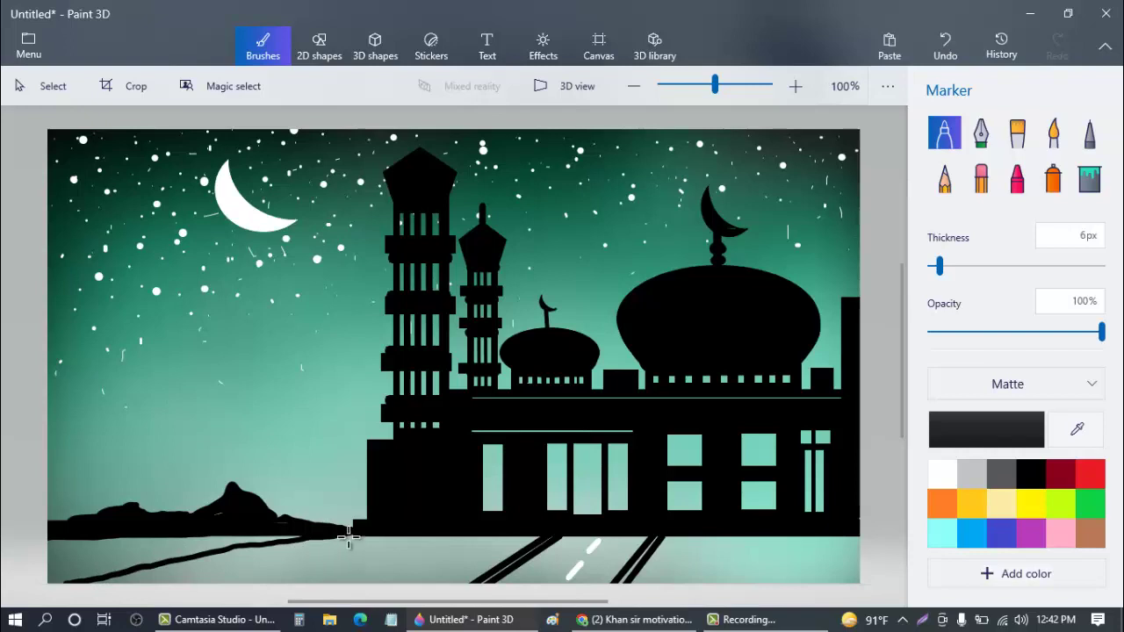
mouse_move(348, 538)
left_mouse_down()
mouse_move(24, 596)
mouse_move(311, 535)
mouse_move(62, 581)
left_mouse_up()
left_click_drag(252, 550, 37, 586)
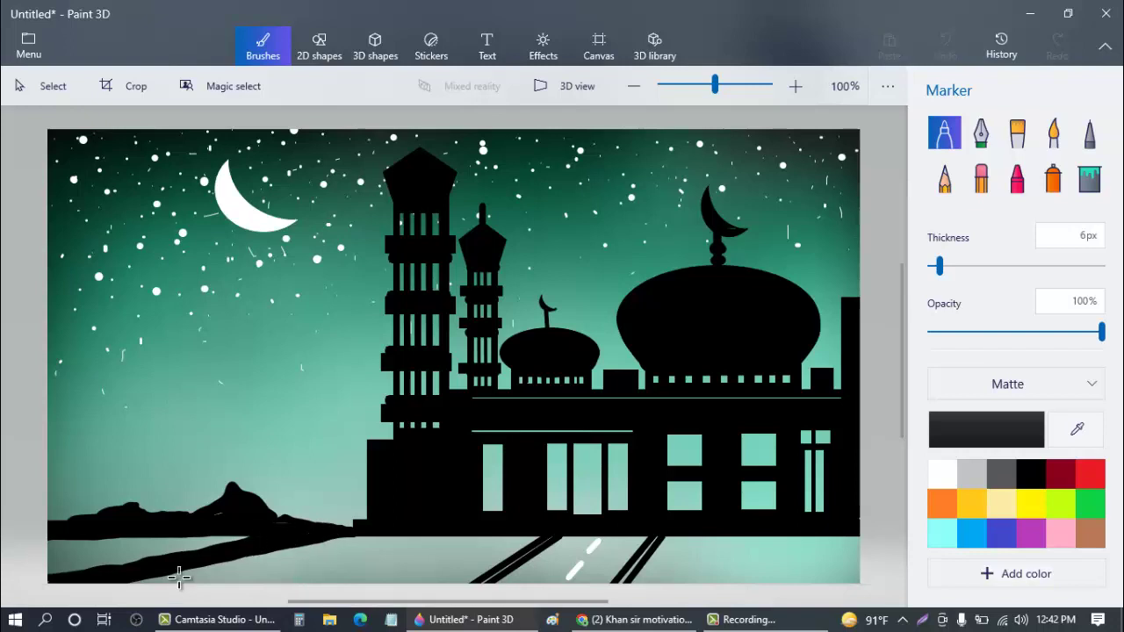
mouse_move(179, 577)
left_mouse_down()
mouse_move(124, 589)
mouse_move(195, 571)
mouse_move(166, 584)
mouse_move(186, 588)
mouse_move(309, 545)
mouse_move(158, 586)
mouse_move(301, 542)
mouse_move(181, 597)
mouse_move(324, 530)
mouse_move(251, 581)
mouse_move(349, 534)
mouse_move(178, 606)
mouse_move(343, 536)
mouse_move(225, 592)
mouse_move(214, 586)
mouse_move(269, 550)
mouse_move(340, 534)
mouse_move(258, 592)
left_mouse_up()
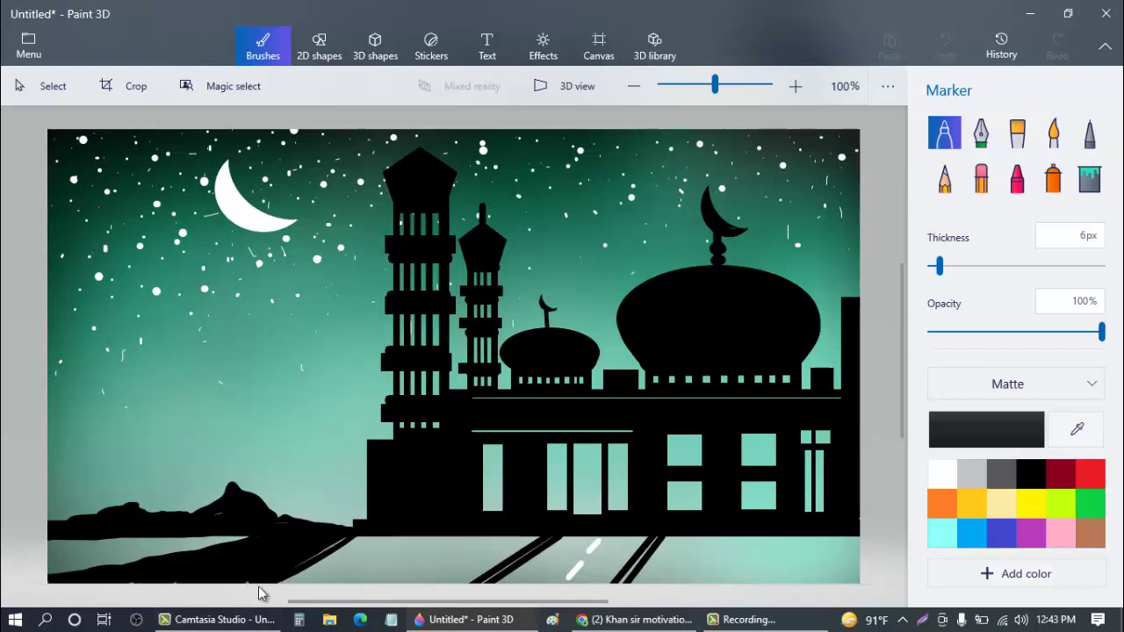
left_click_drag(391, 532, 333, 546)
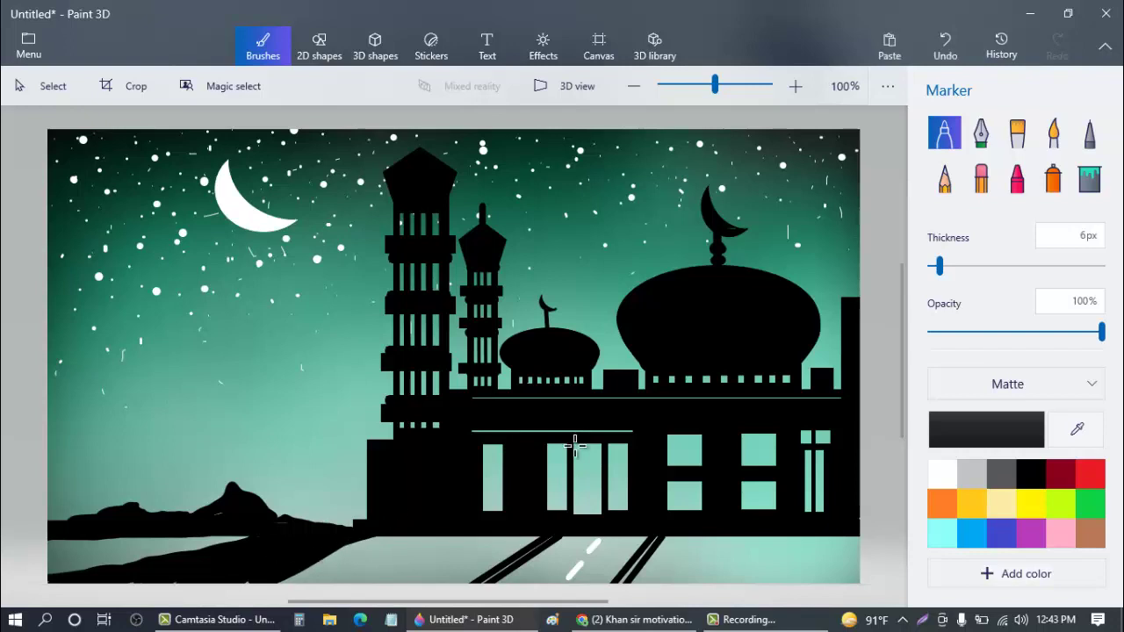
- Draw a straight black 7 px line along the bank's road-facing edge, from the mosque's plinth to the canvas's lower edge
left_click(318, 48)
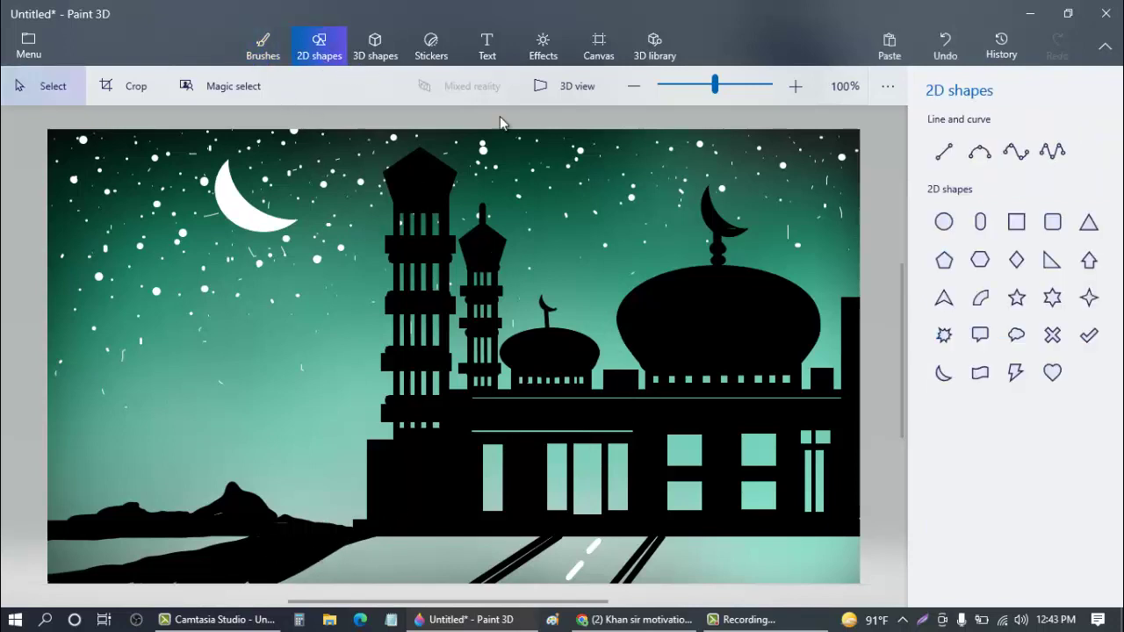
left_click(944, 151)
left_click_drag(384, 532, 252, 615)
left_click(944, 164)
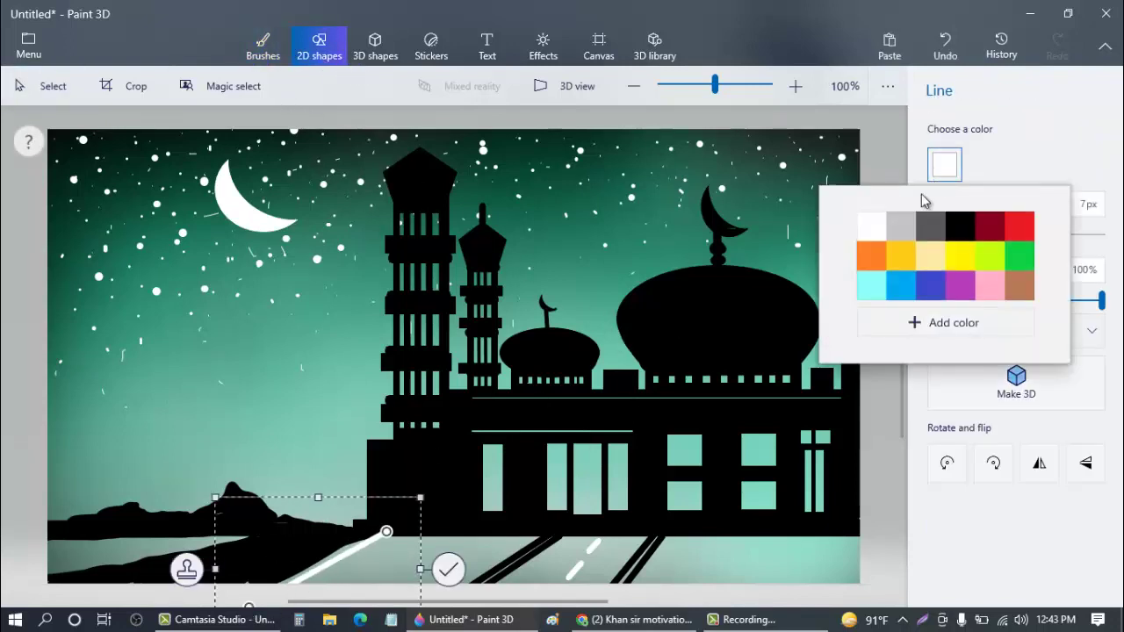
left_click(988, 226)
left_click(448, 569)
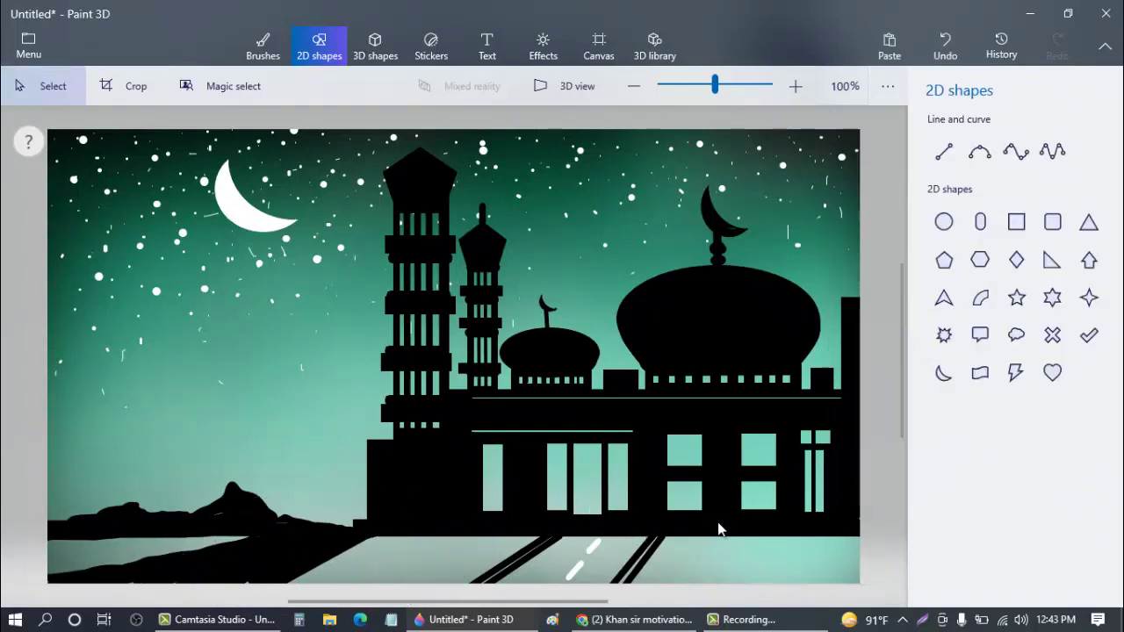
- Draw a straight black line from the mosque's base to the canvas's near lower corner and fill the triangle beyond it black with the Marker
left_click(944, 151)
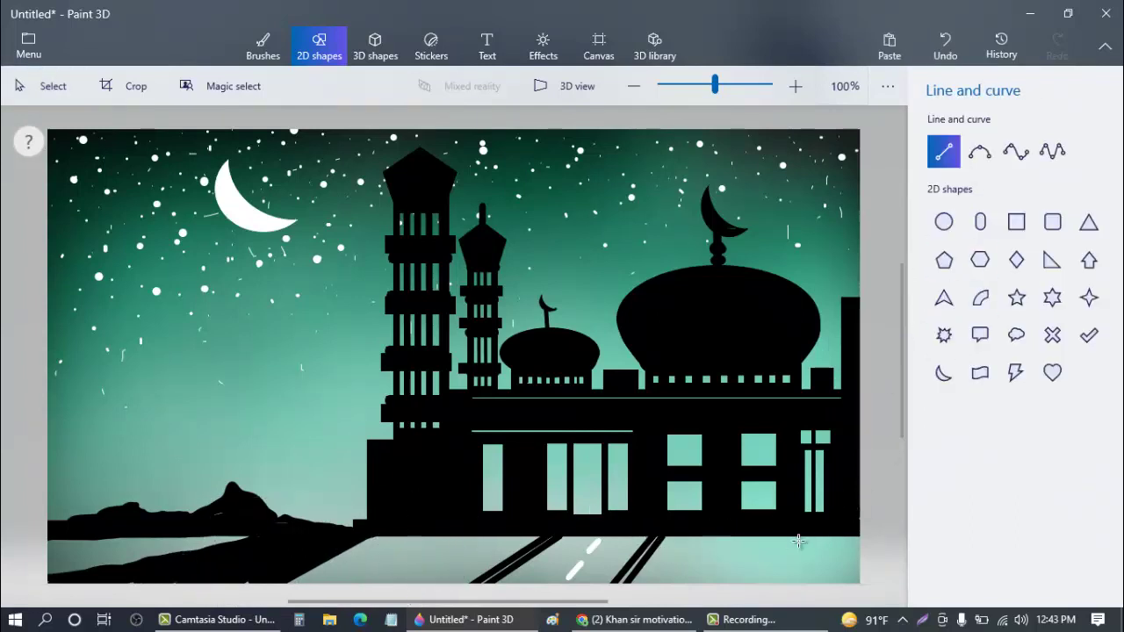
left_click_drag(801, 535, 891, 603)
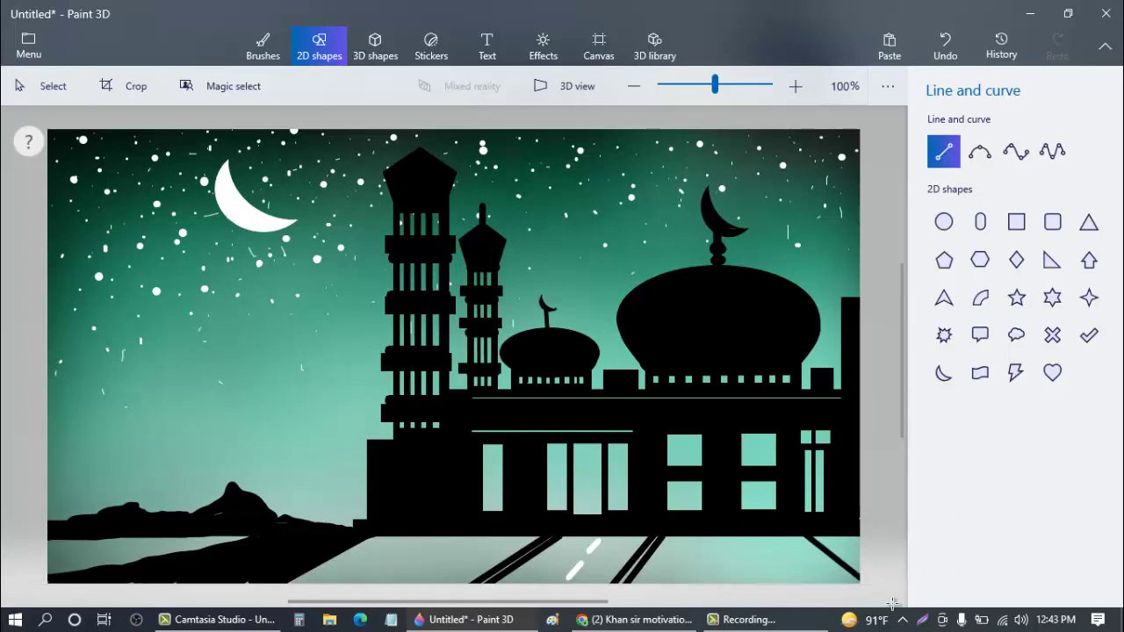
left_click(263, 46)
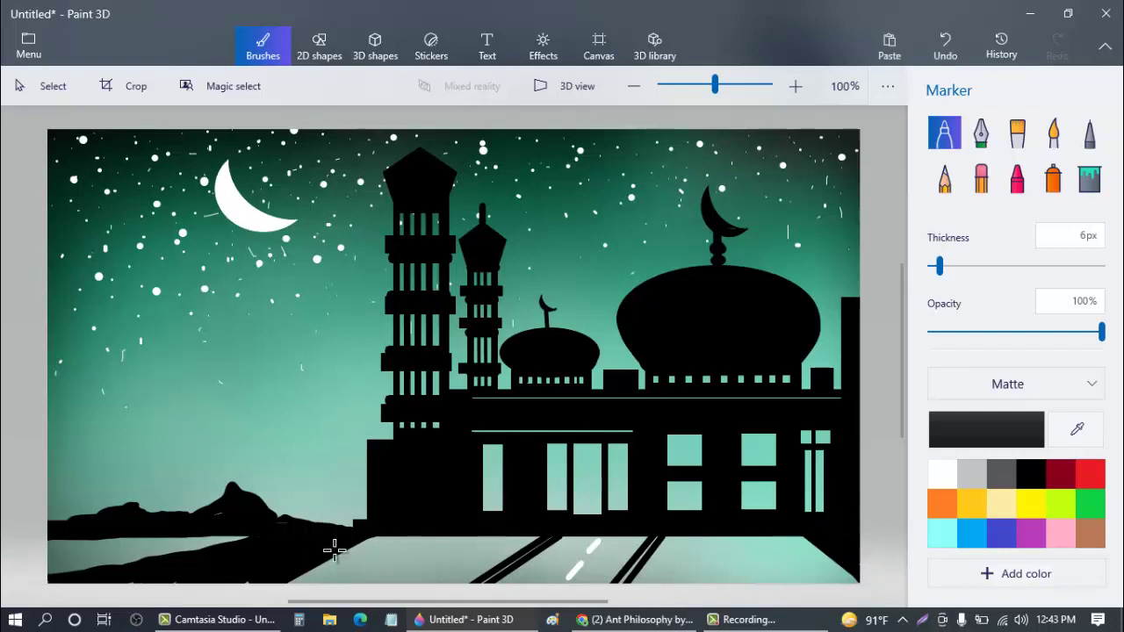
- Fill the gaps between the double lines along both road edges solid black with the 6 px Marker
mouse_move(208, 589)
left_mouse_down()
mouse_move(260, 553)
mouse_move(158, 579)
mouse_move(362, 530)
left_mouse_up()
left_click_drag(673, 533, 648, 546)
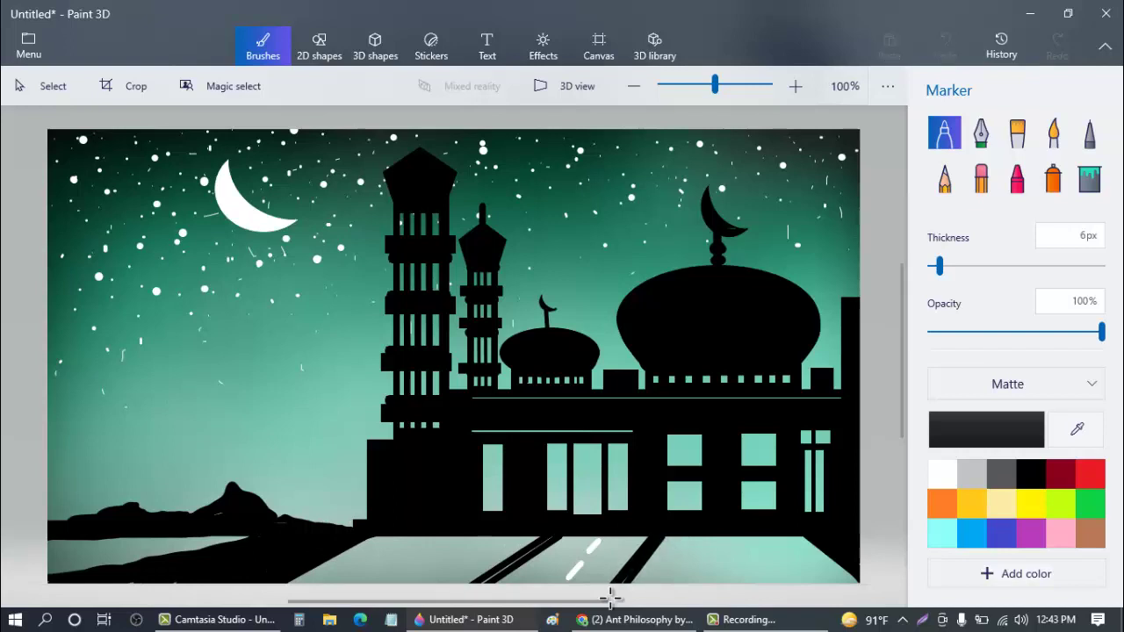
left_click_drag(610, 597, 606, 600)
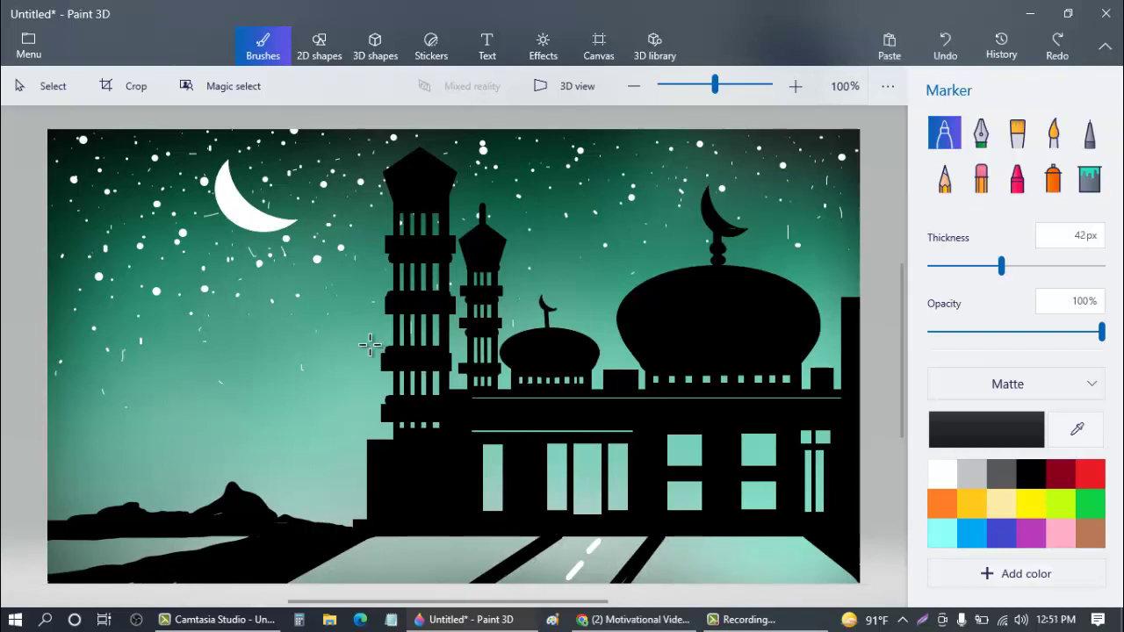
- Search the 3D library for "tree" and go through the results to the Bare Tree model
left_click(654, 46)
left_click(732, 119)
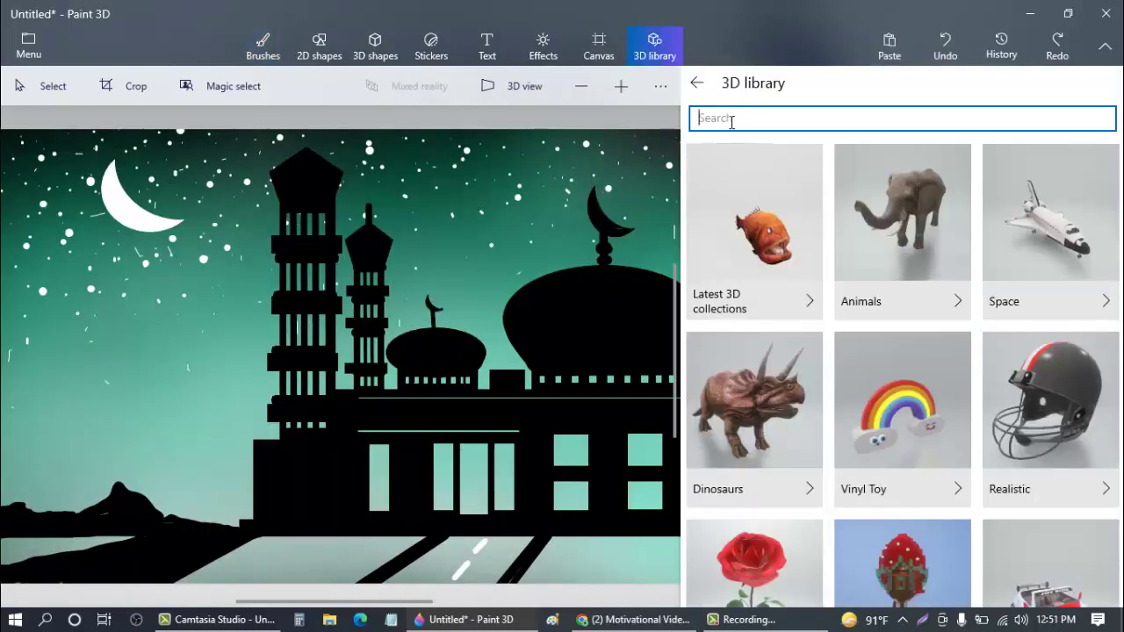
type("tree")
key("Return")
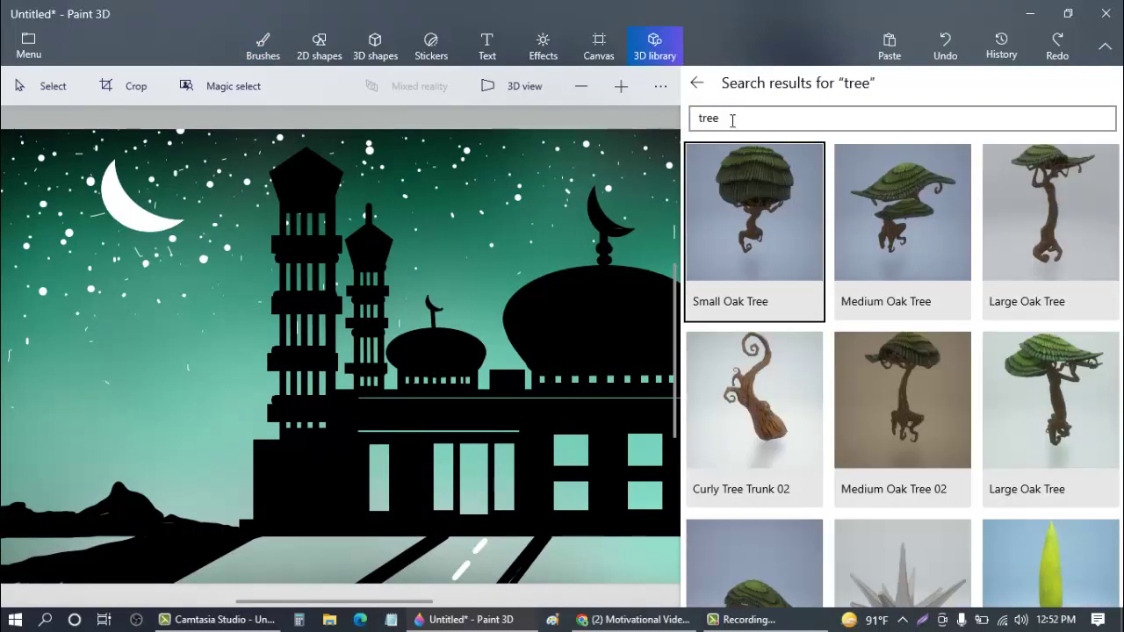
scroll(831, 296, "down", 10)
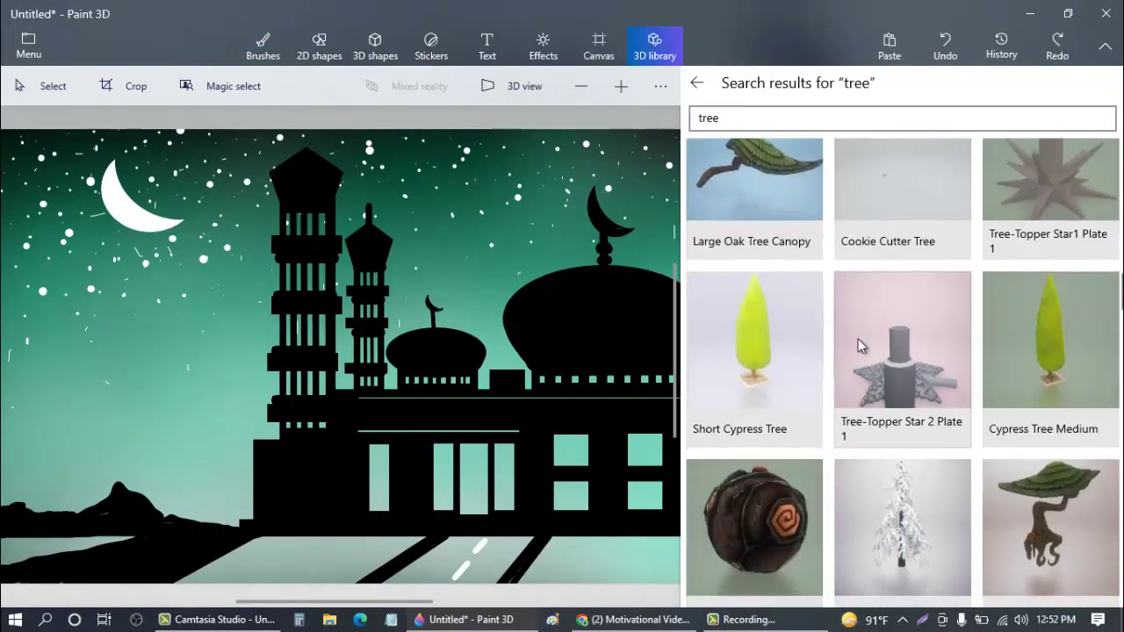
scroll(858, 344, "down", 10)
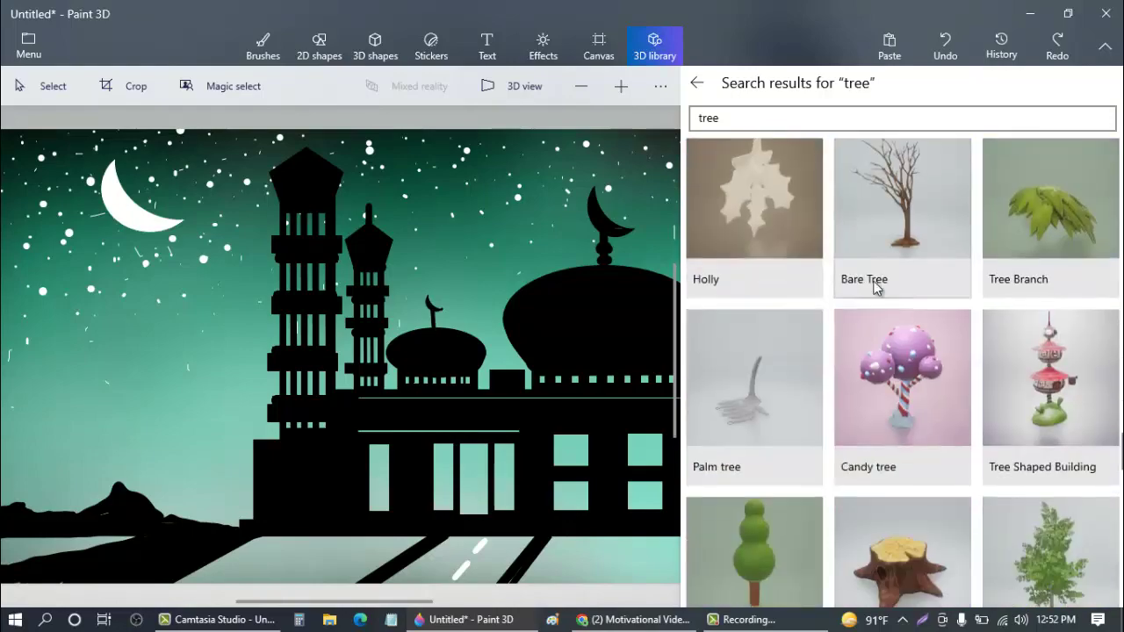
- Insert the Bare Tree model, shrink it to about half size and stand it on the black hills below the moon
left_click(876, 270)
left_click(877, 276)
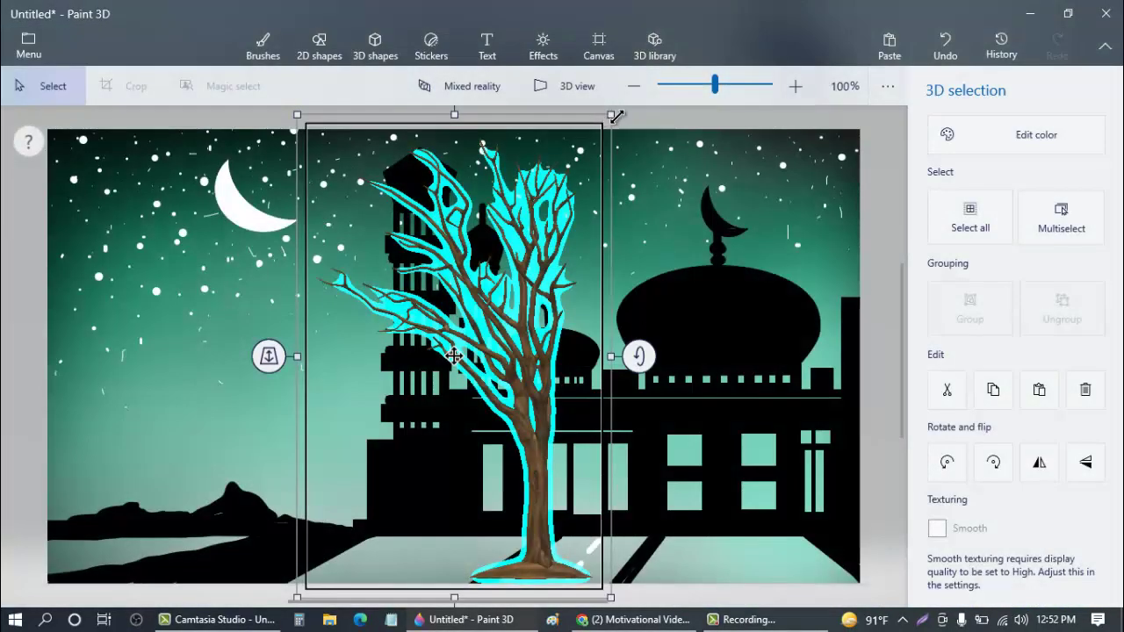
left_click_drag(614, 115, 471, 339)
left_click_drag(454, 433, 204, 370)
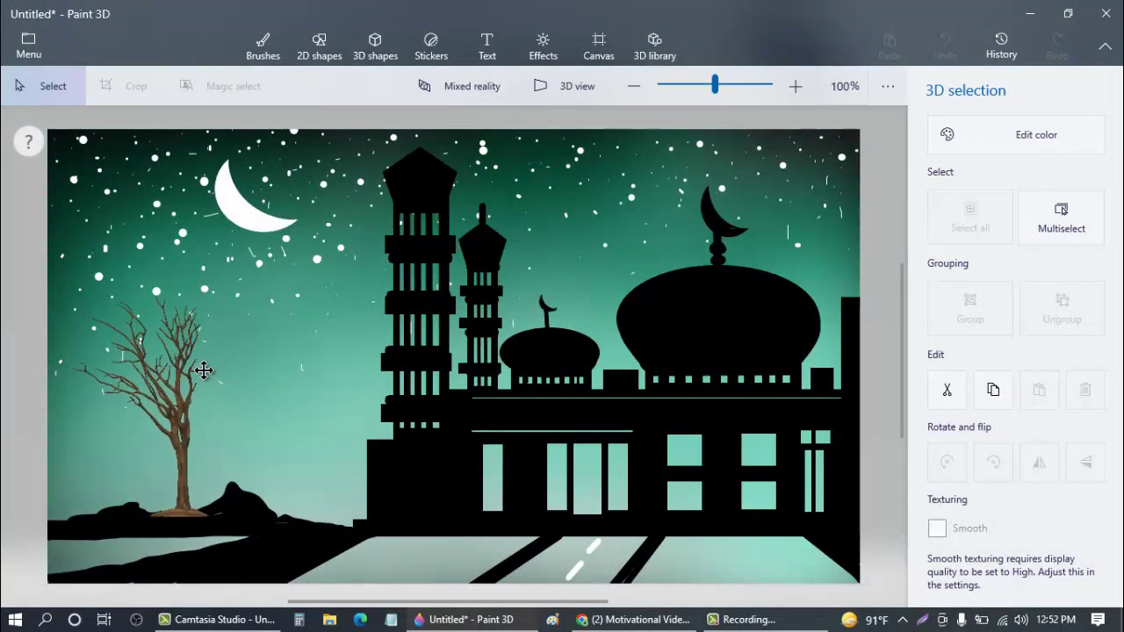
- Duplicate the bare tree and turn the copy so its branches spread toward the mosque, with its trunk against the original
left_click(202, 370)
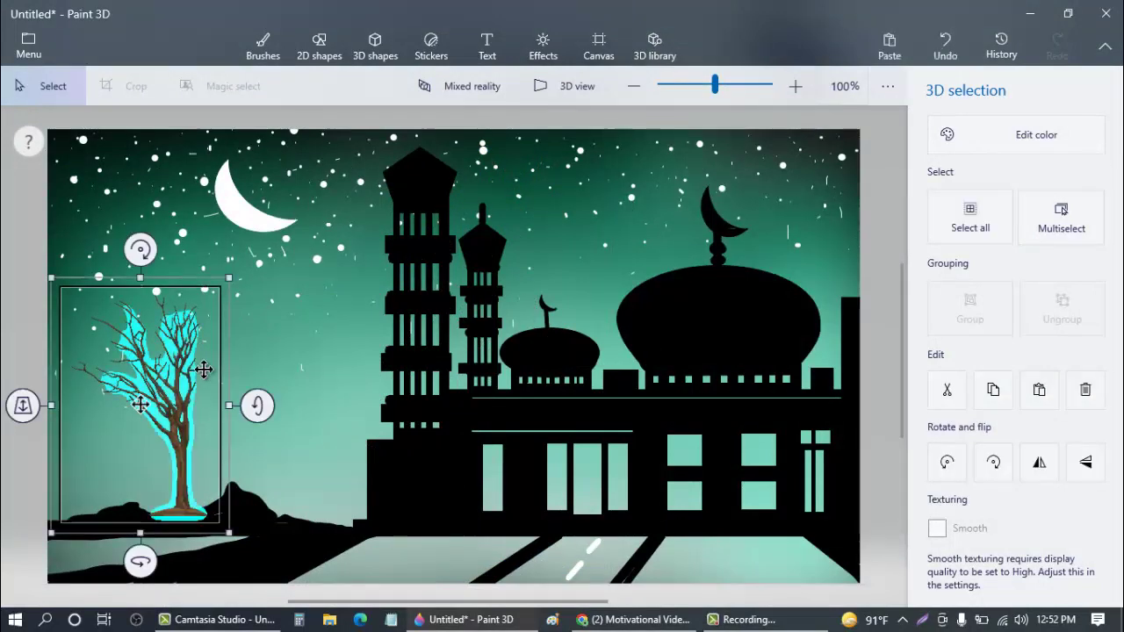
left_click(276, 368)
right_click(180, 368)
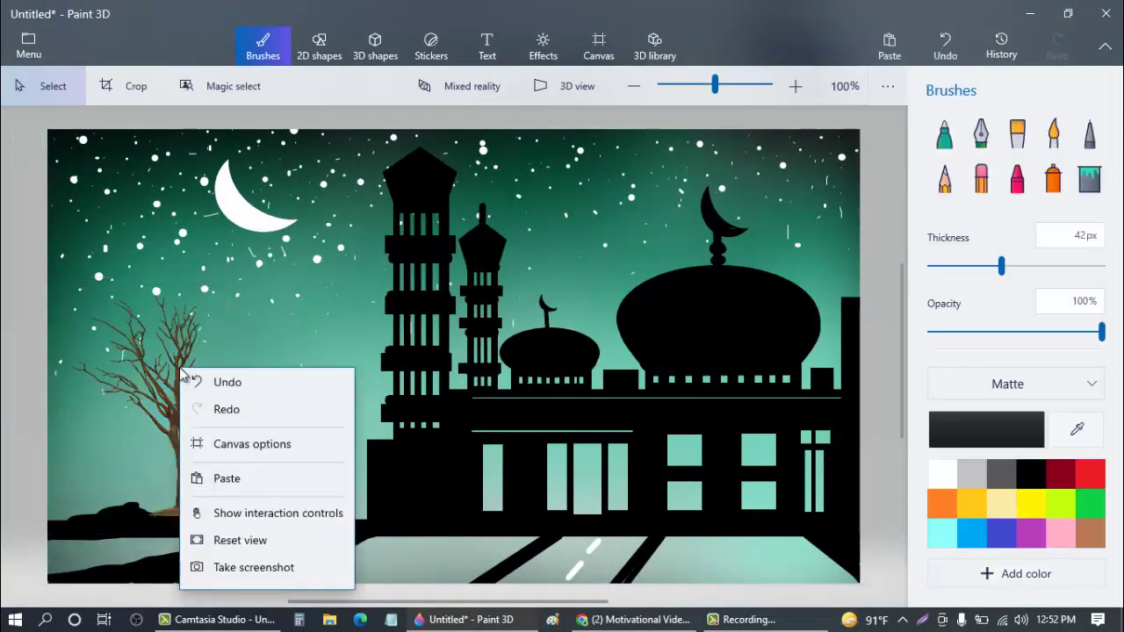
left_click(174, 342)
right_click(174, 344)
left_click(232, 111)
right_click(268, 307)
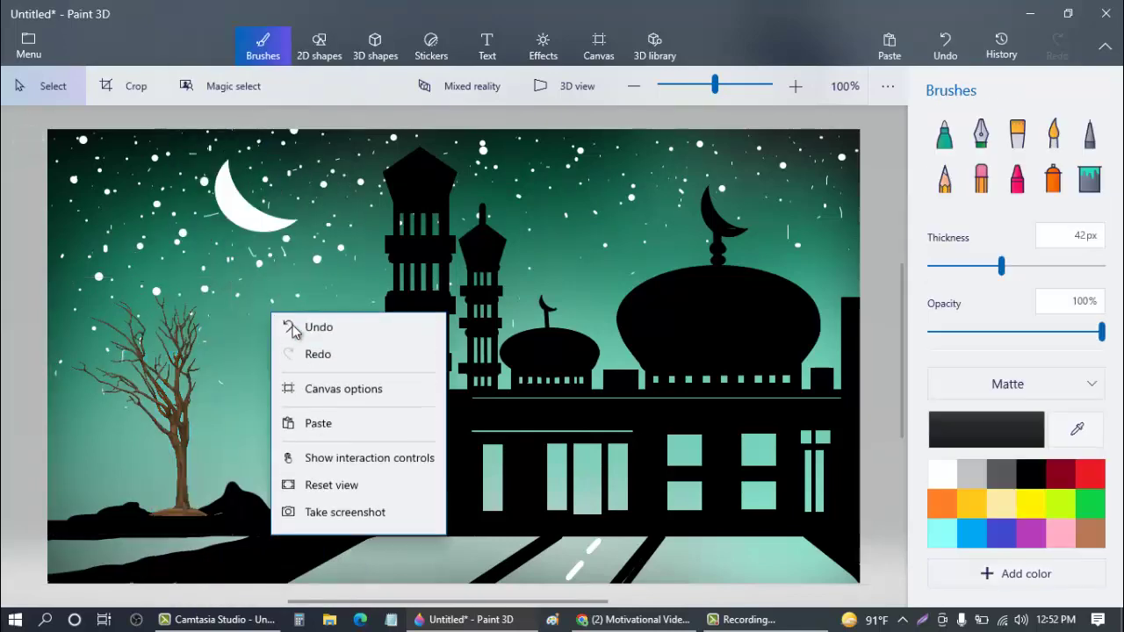
left_click(319, 421)
left_click_drag(165, 359, 201, 353)
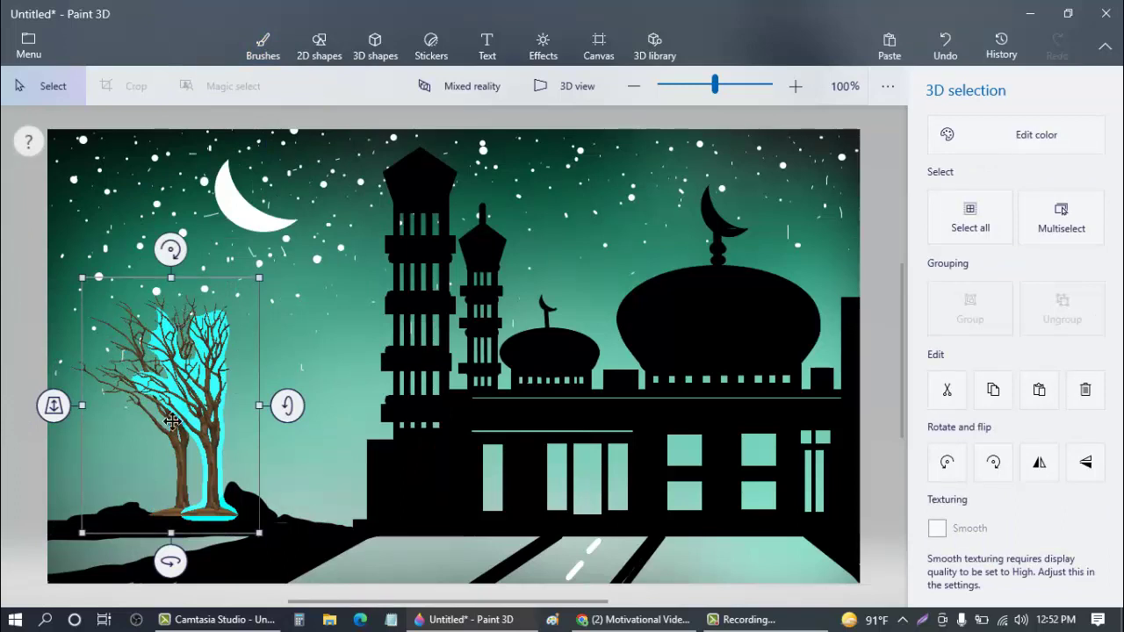
left_click_drag(170, 561, 352, 513)
left_click_drag(165, 446, 221, 436)
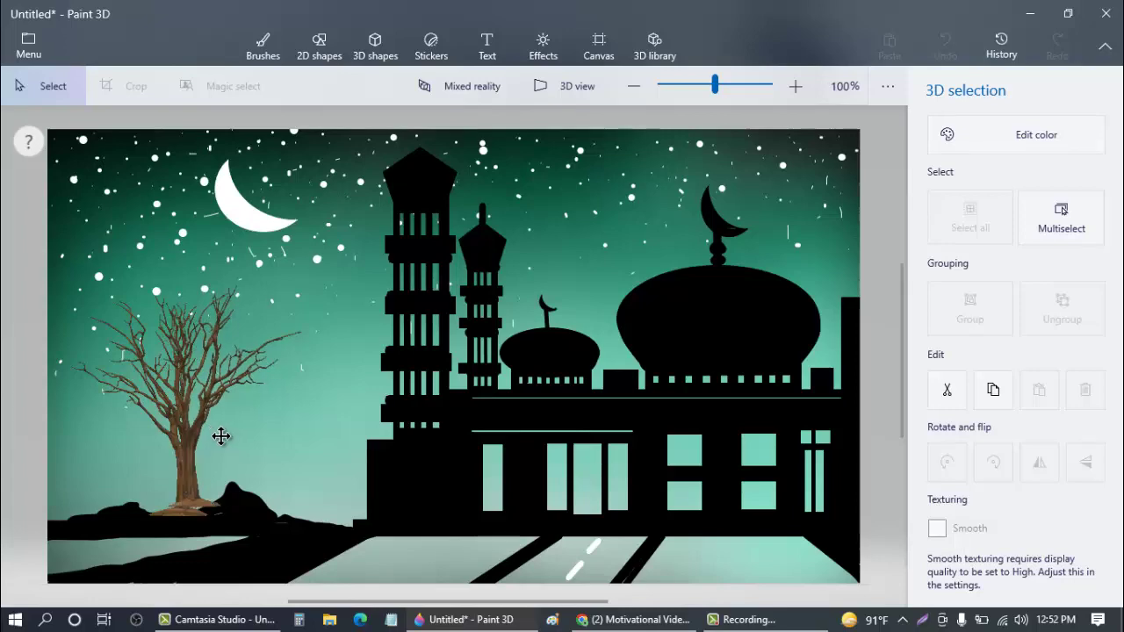
- Paste another copy of the bare tree and enlarge it so it rises above the first two from the same trunk
left_click(195, 471)
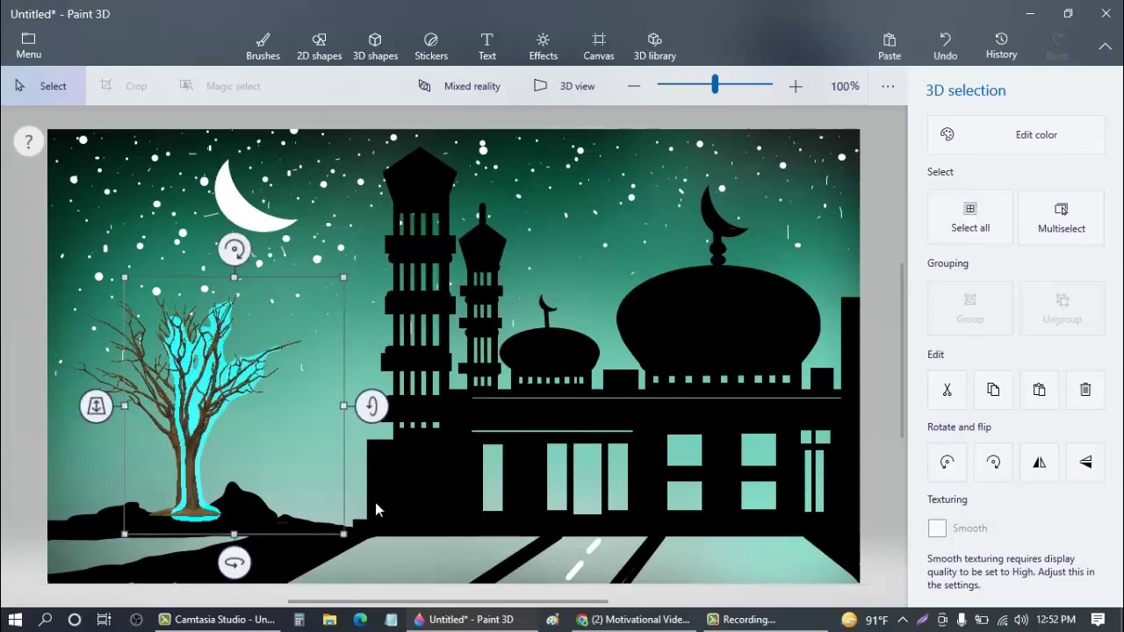
key("b")
right_click(290, 309)
left_click(321, 418)
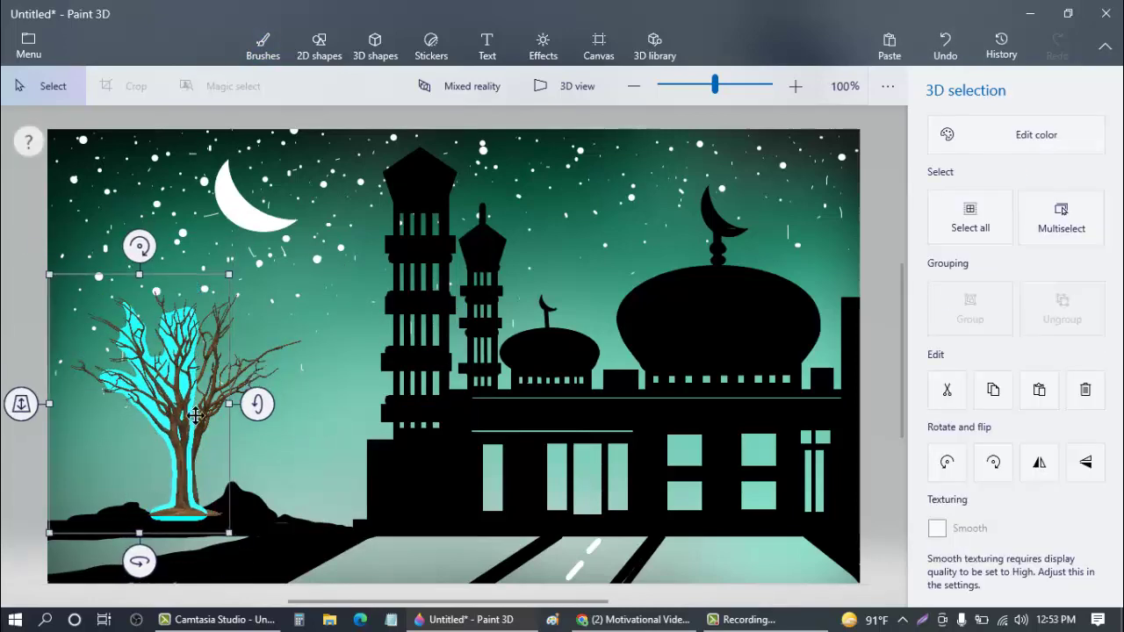
mouse_move(132, 413)
left_mouse_down()
mouse_move(195, 410)
mouse_move(129, 406)
left_mouse_up()
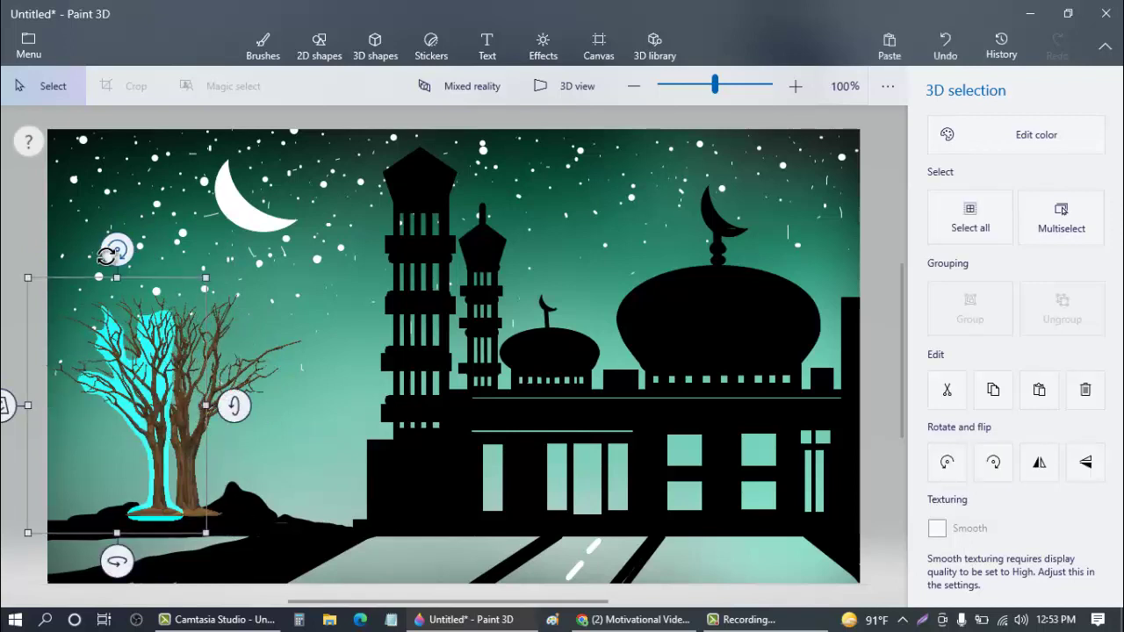
left_click_drag(231, 263, 325, 239)
left_click(289, 431)
- Paste a copy of the bare tree, shrink it and place it low on the trunk's side away from the mosque
right_click(291, 433)
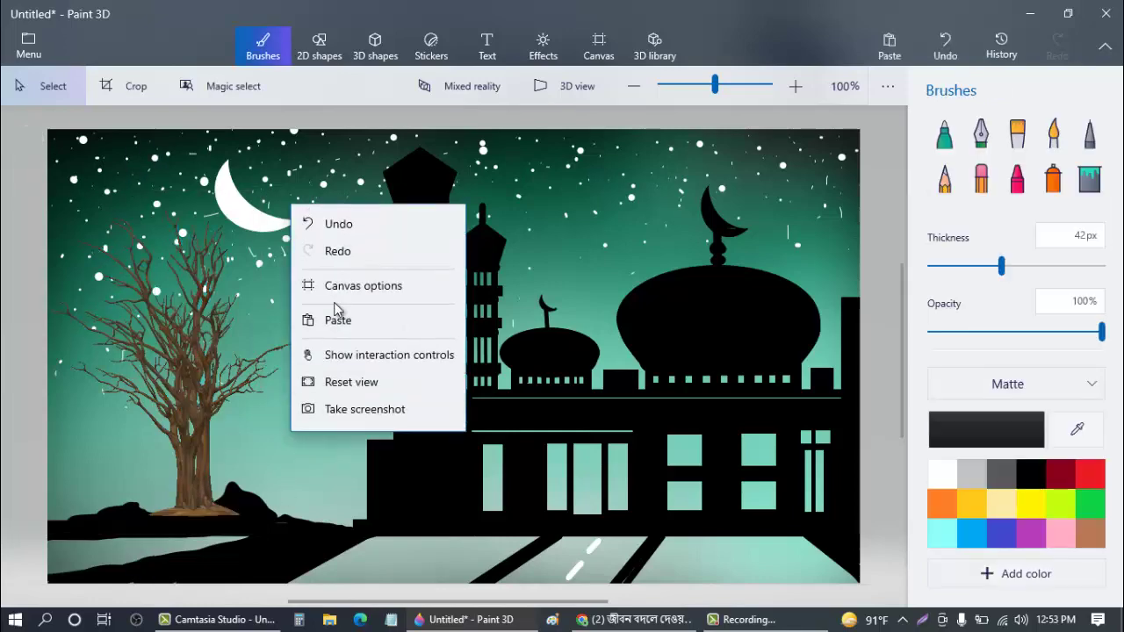
left_click(337, 318)
left_click_drag(230, 275, 156, 384)
left_click_drag(145, 458, 180, 449)
left_click_drag(146, 343, 149, 345)
left_click_drag(157, 454, 160, 458)
left_click(268, 361)
- Add two more bare tree copies to the clump, one enlarged and upright, the other tilted toward the mosque
right_click(268, 360)
left_click(291, 448)
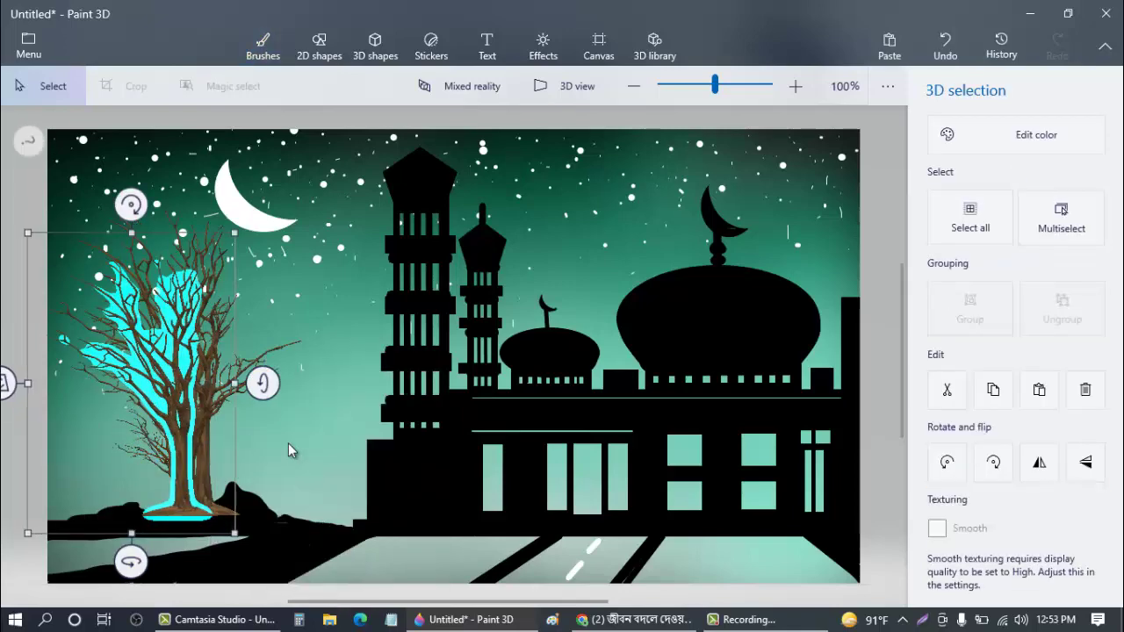
left_click_drag(143, 253, 200, 265)
left_click_drag(198, 373, 256, 399)
left_click(243, 395)
left_click(361, 482)
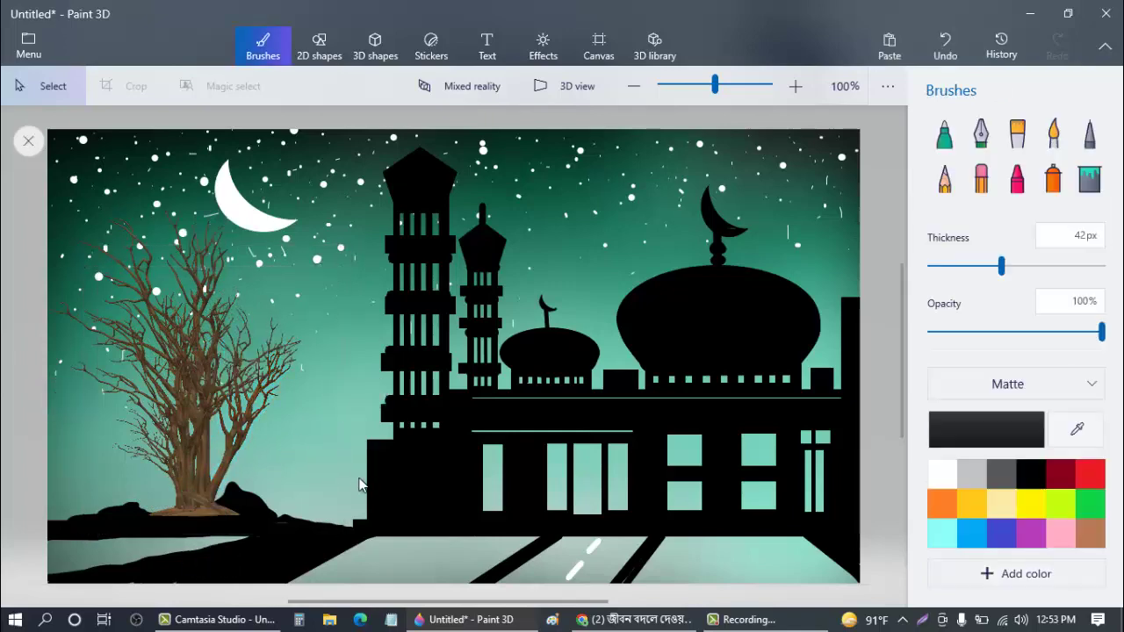
- Paste a further bare tree copy, tilt it toward the mosque, shrink it and tuck it low into the clump
right_click(304, 354)
left_click(337, 469)
left_click_drag(141, 250, 191, 266)
left_click_drag(160, 492, 237, 437)
left_click(232, 438)
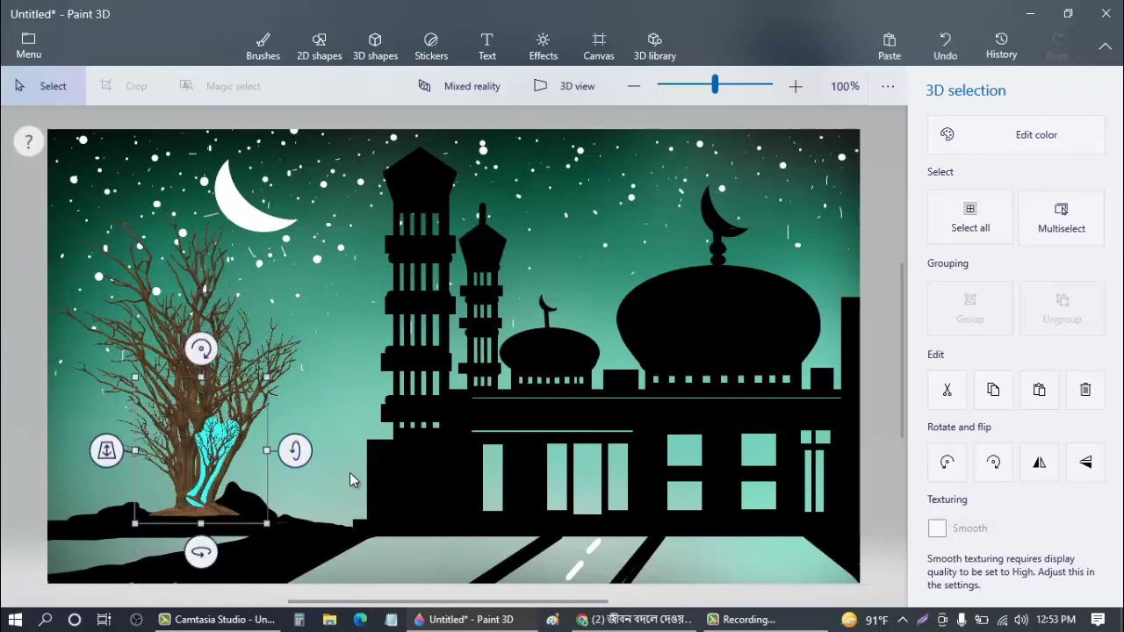
left_click(356, 478)
- Paste one more bare tree copy, tilt it away from the mosque and set its foot at the clump's base
right_click(267, 318)
left_click(312, 433)
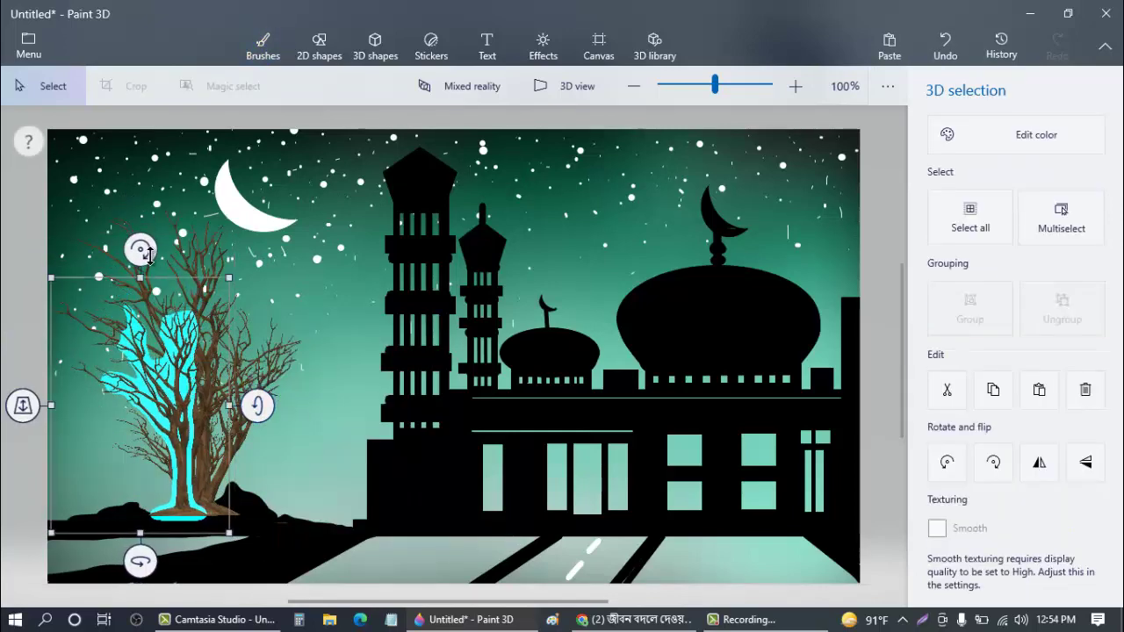
left_click_drag(146, 253, 92, 258)
left_click_drag(156, 399, 171, 432)
left_click_drag(254, 572, 219, 541)
left_click_drag(209, 492, 192, 500)
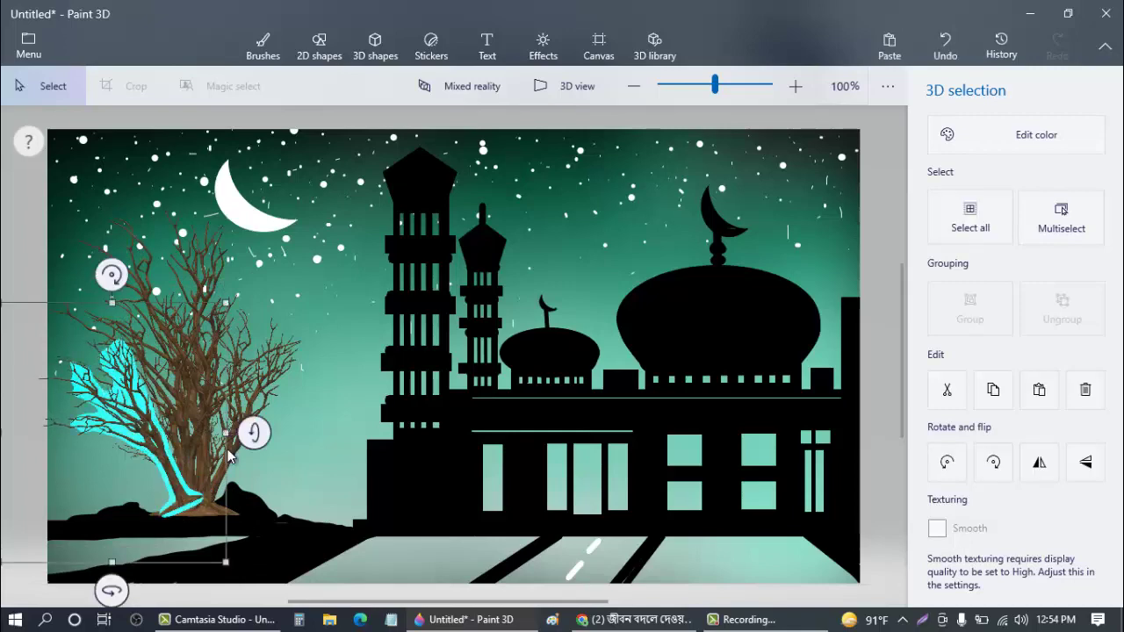
left_click(319, 342)
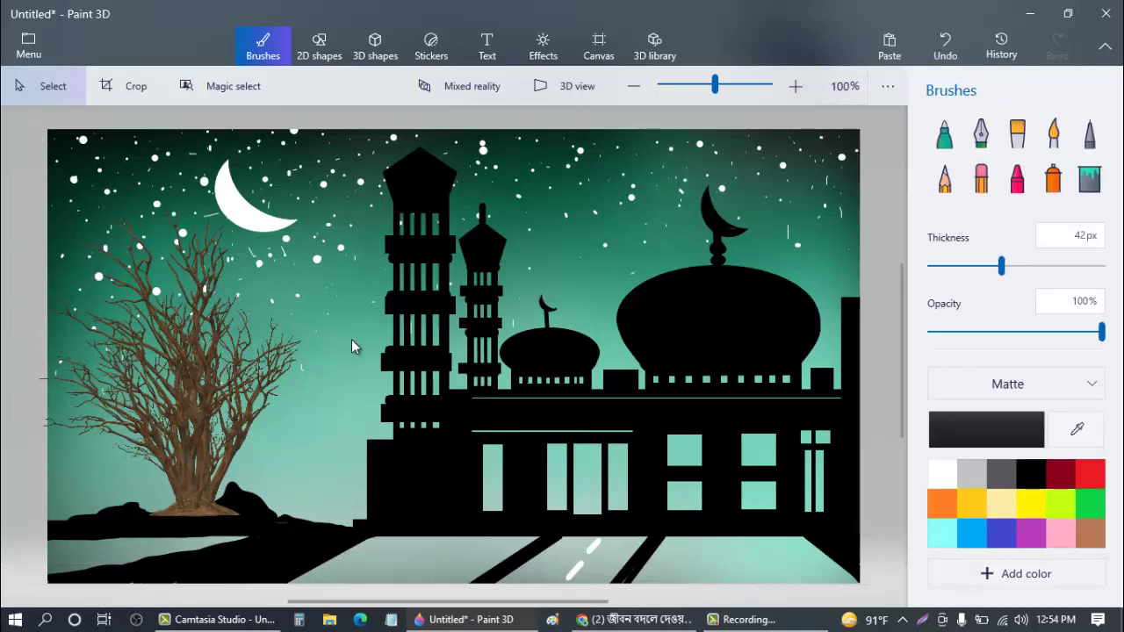
- Find the Tree 02 model among the 3D library's "tree" results and insert it
left_click(655, 46)
scroll(875, 421, "down", 15)
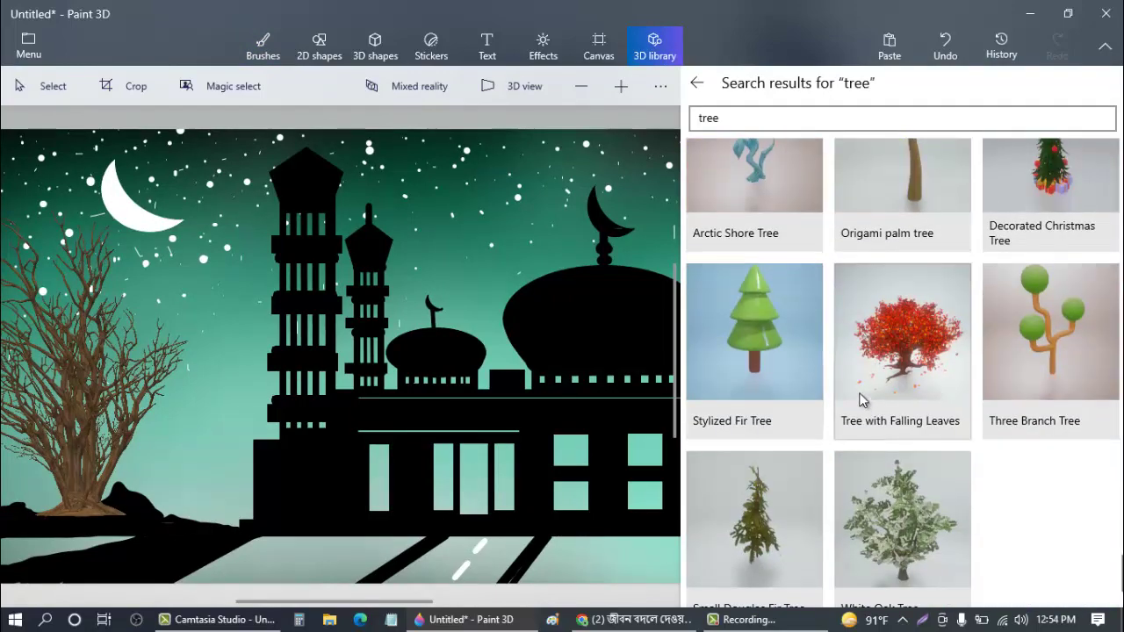
scroll(860, 401, "up", 2)
scroll(844, 408, "down", 10)
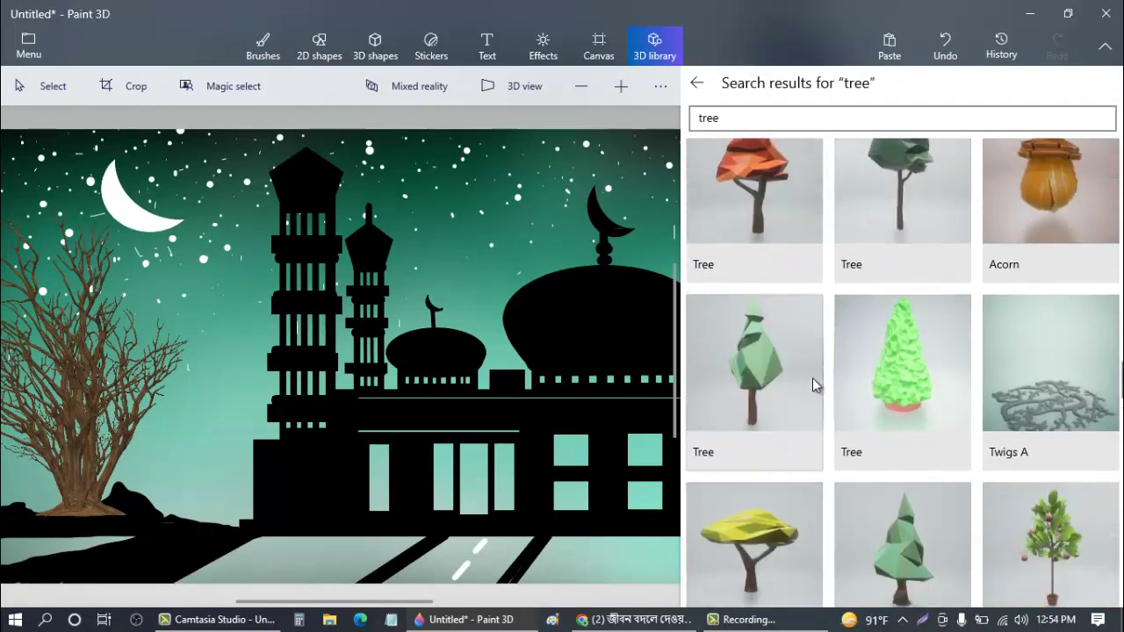
scroll(813, 384, "down", 10)
scroll(775, 290, "up", 1)
left_click(725, 253)
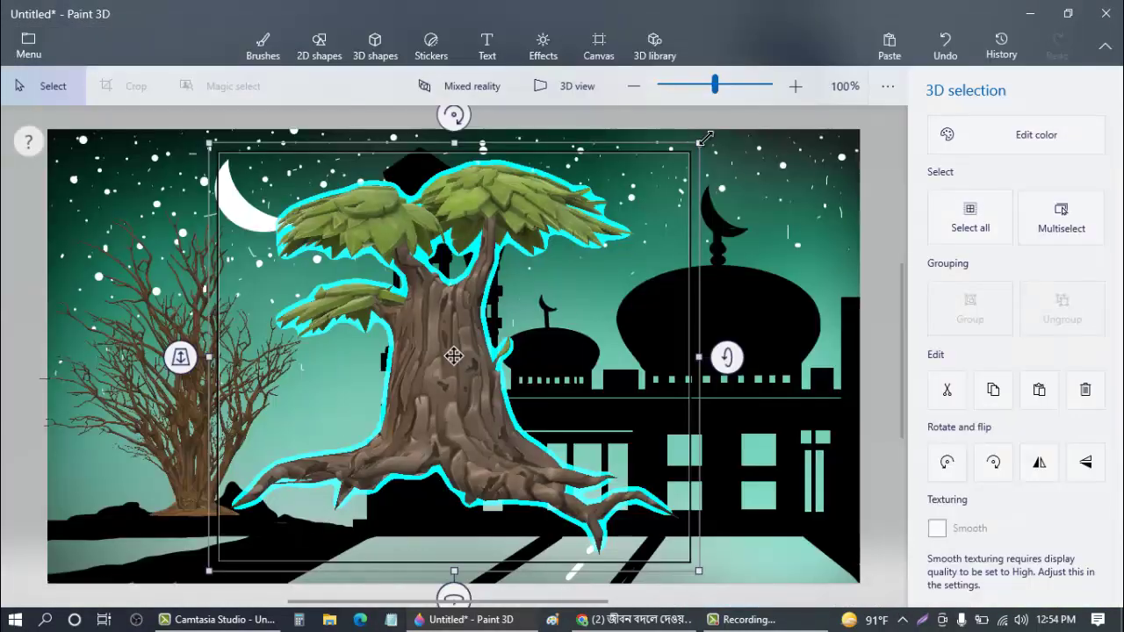
- Shrink the Tree 02 model and fit its trunk and roots over the base of the bare tree clump
left_click_drag(700, 141, 424, 381)
left_click_drag(337, 460, 215, 443)
left_click_drag(203, 367, 224, 391)
left_click_drag(311, 563, 266, 534)
left_click_drag(243, 521, 255, 539)
left_click_drag(201, 423, 201, 394)
left_click(339, 415)
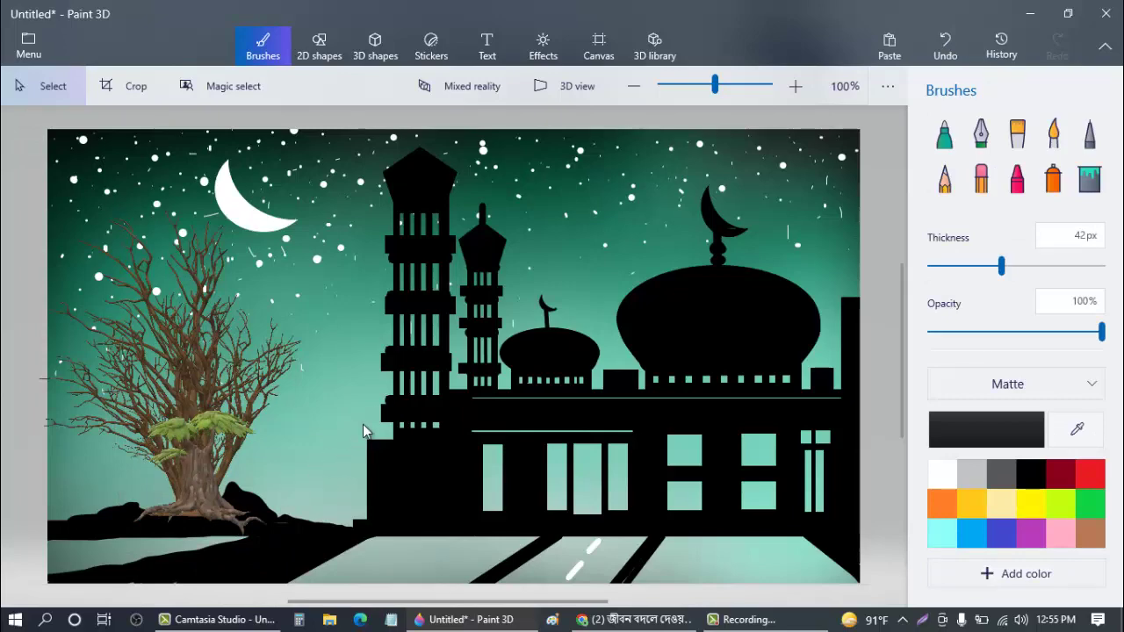
- Insert a tall tree model with layered foliage from the "tree" results, shrink it and place it inside the bare tree clump
left_click(652, 53)
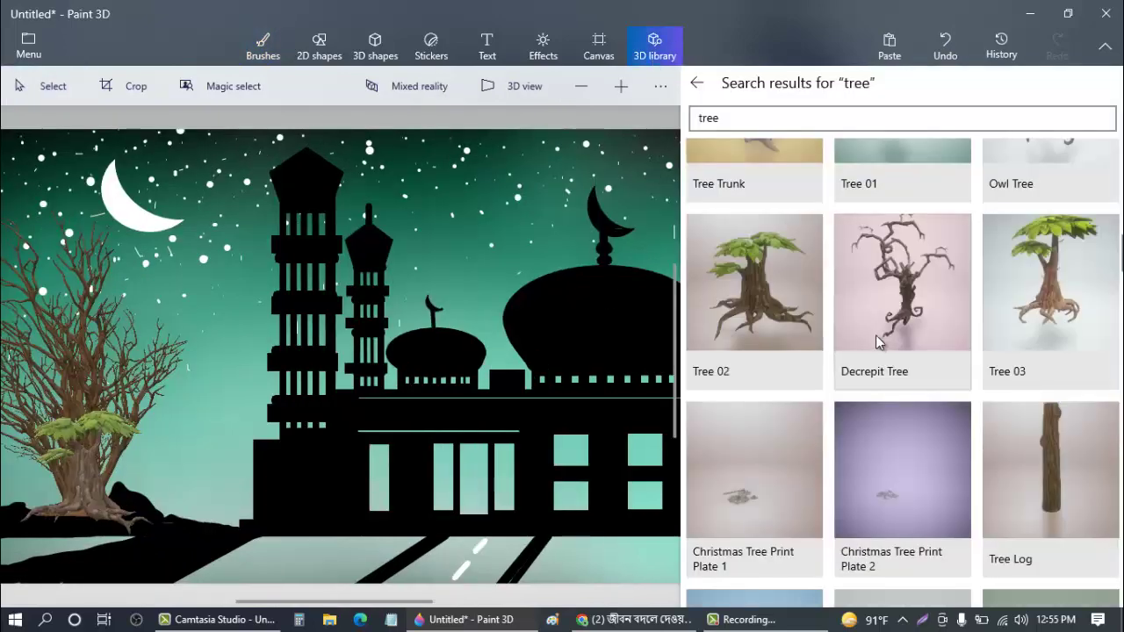
scroll(879, 341, "up", 4)
left_click(907, 508)
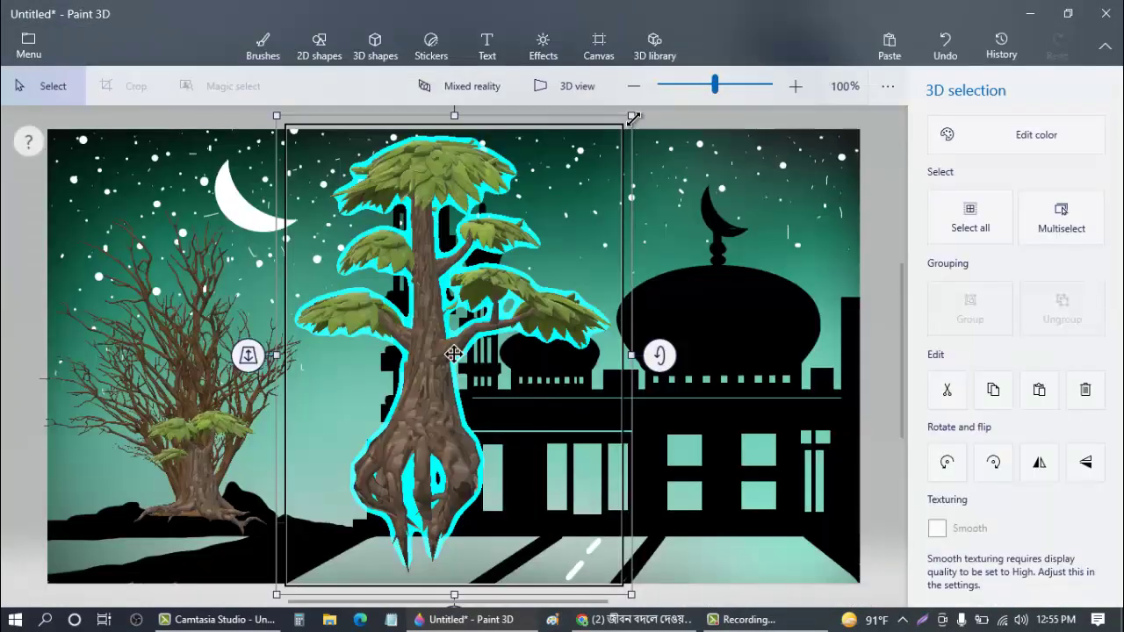
left_click_drag(453, 354, 223, 383)
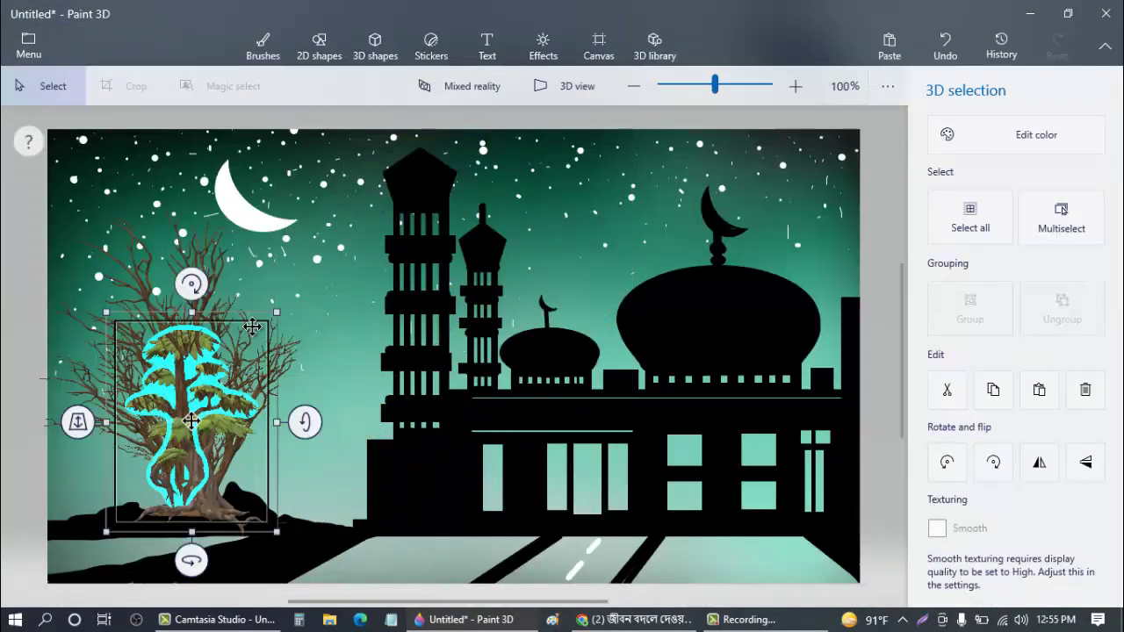
left_click(391, 394)
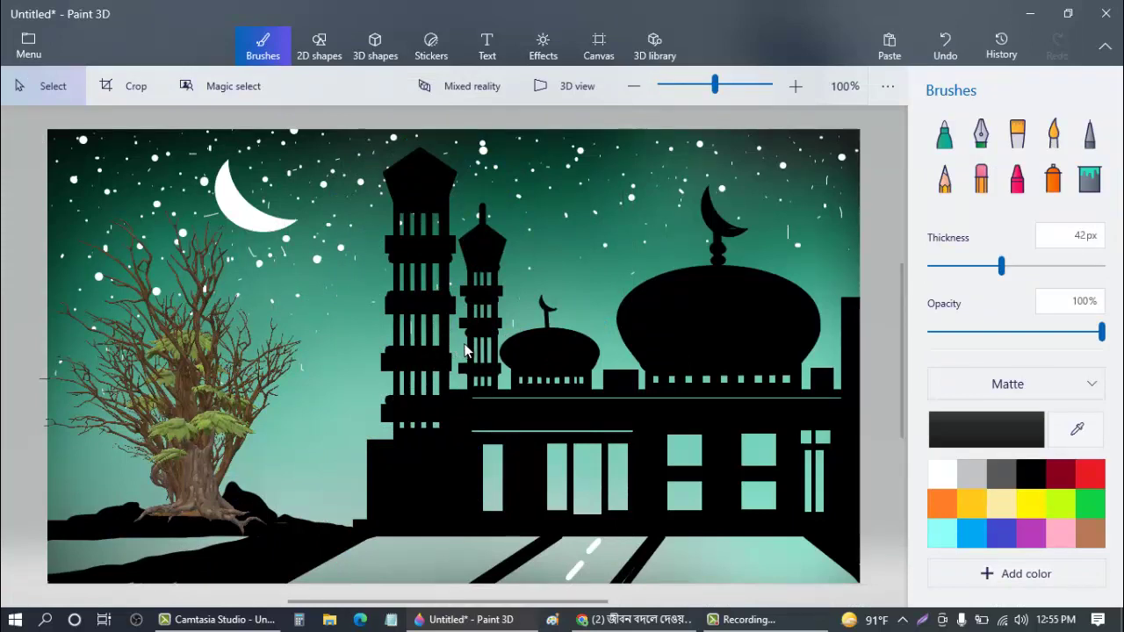
- Paint black over the roots at the tree clump's base with the 42 px matte Marker, undoing the stray mark on the trunk
left_click(944, 134)
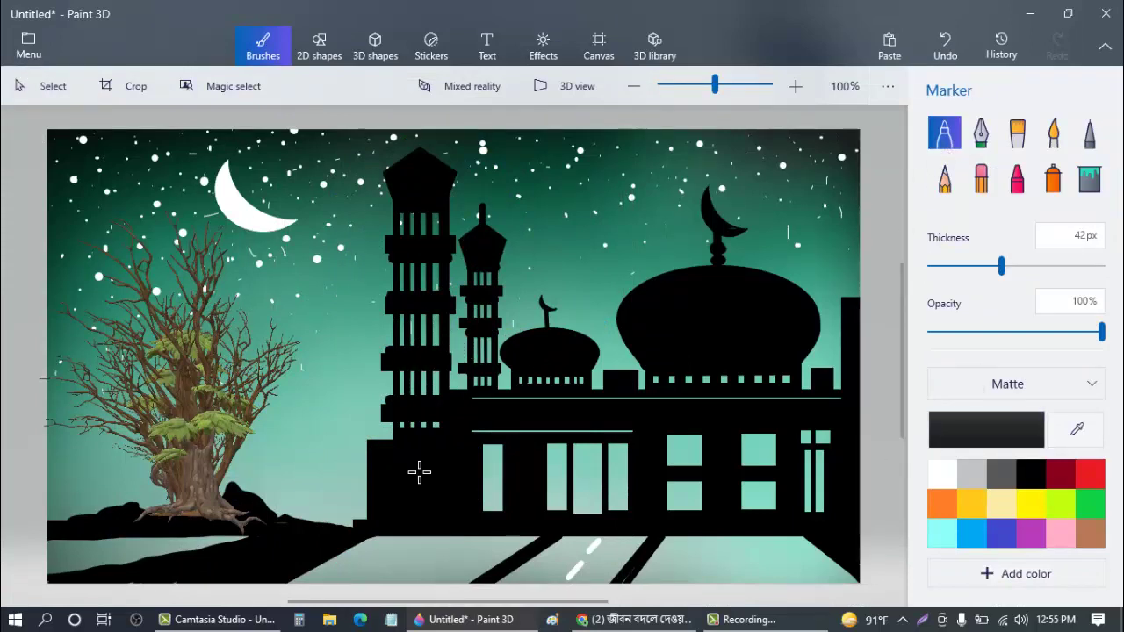
key("ctrl+z")
mouse_move(153, 515)
left_mouse_down()
mouse_move(227, 519)
mouse_move(175, 512)
mouse_move(188, 507)
left_mouse_up()
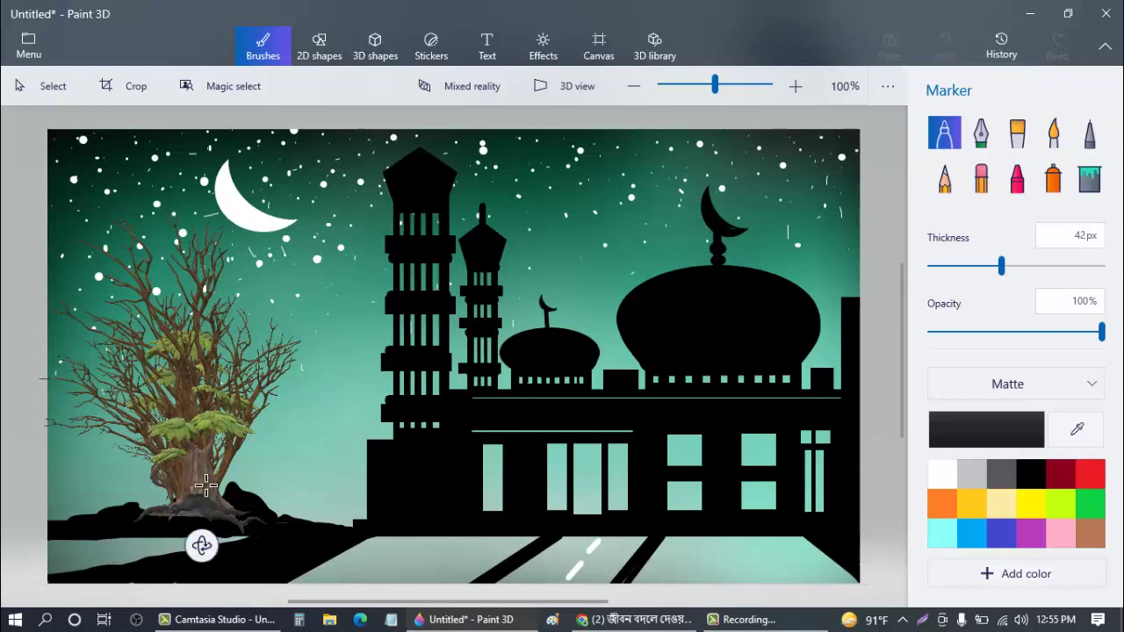
left_click(206, 486)
key("ctrl+z")
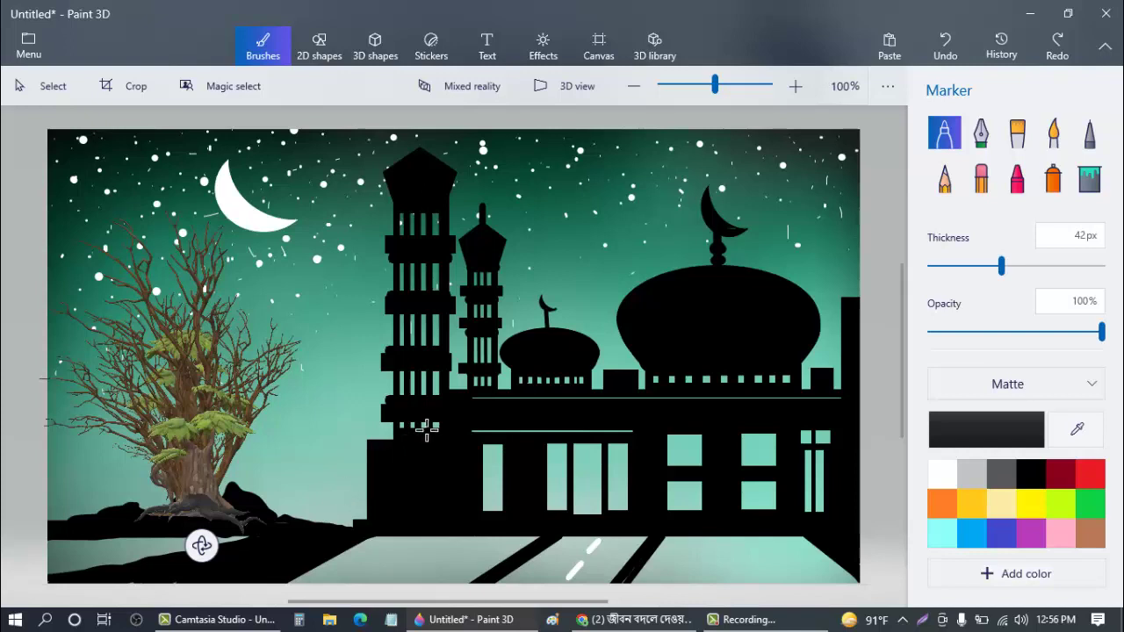
- Draw small flying birds with a 1 px black Marker between the tree and tall minaret and above the small dome
left_click_drag(1001, 265, 917, 279)
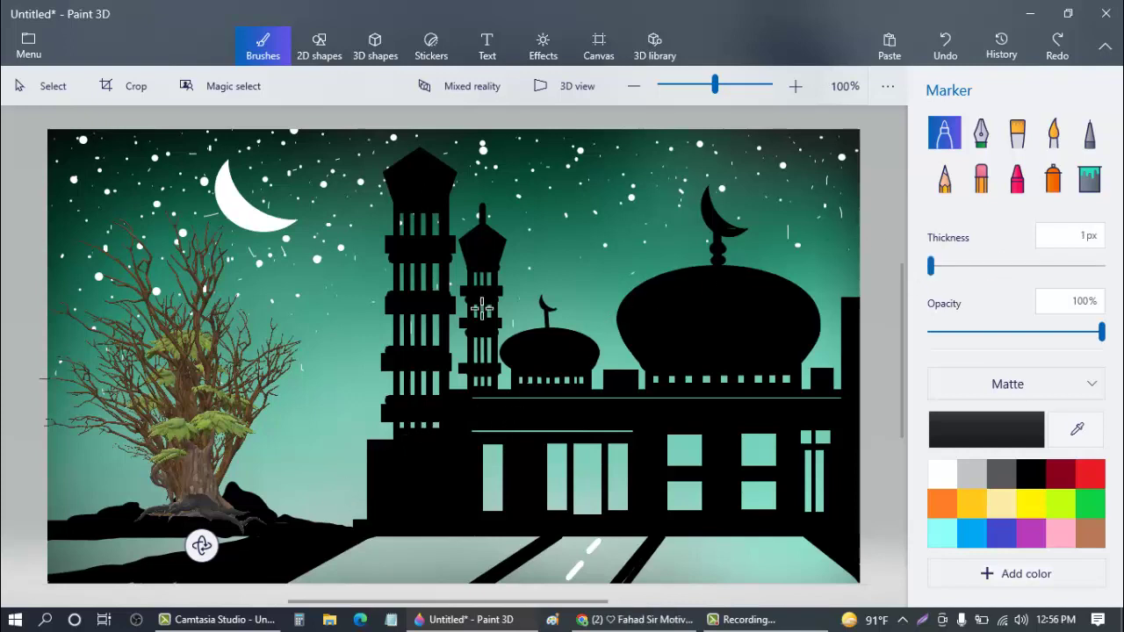
mouse_move(294, 312)
left_mouse_down()
mouse_move(325, 314)
mouse_move(294, 292)
mouse_move(304, 289)
mouse_move(326, 308)
mouse_move(306, 330)
mouse_move(289, 322)
mouse_move(335, 290)
left_mouse_up()
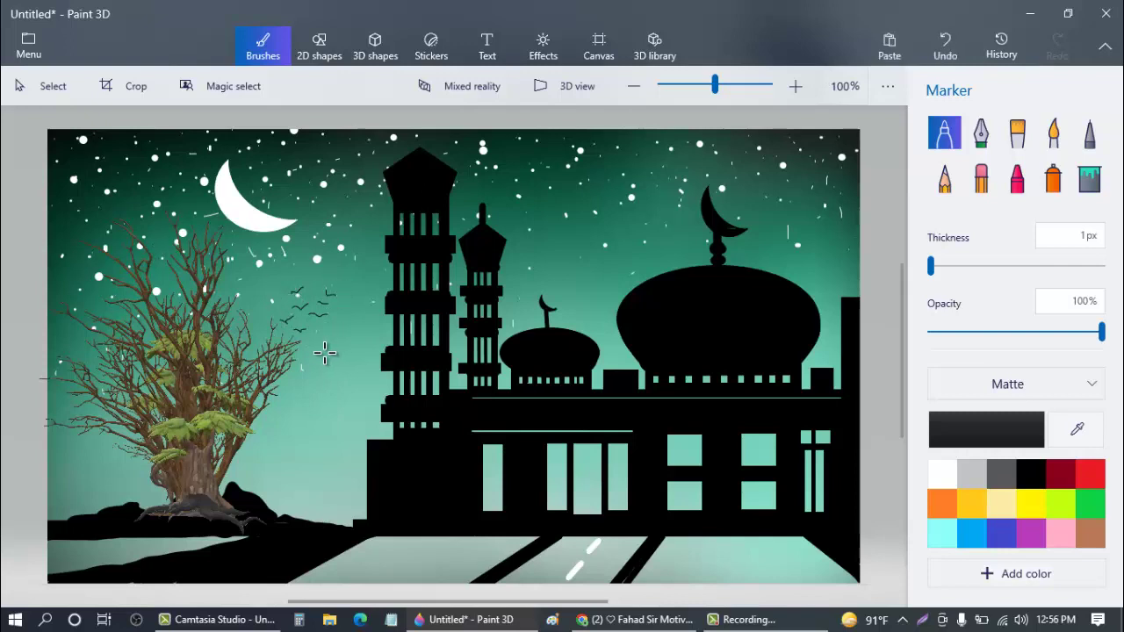
key("ctrl+z")
left_click_drag(317, 328, 332, 326)
key("ctrl+z")
mouse_move(589, 299)
left_mouse_down()
mouse_move(599, 295)
mouse_move(572, 295)
mouse_move(588, 284)
left_mouse_up()
left_click(323, 46)
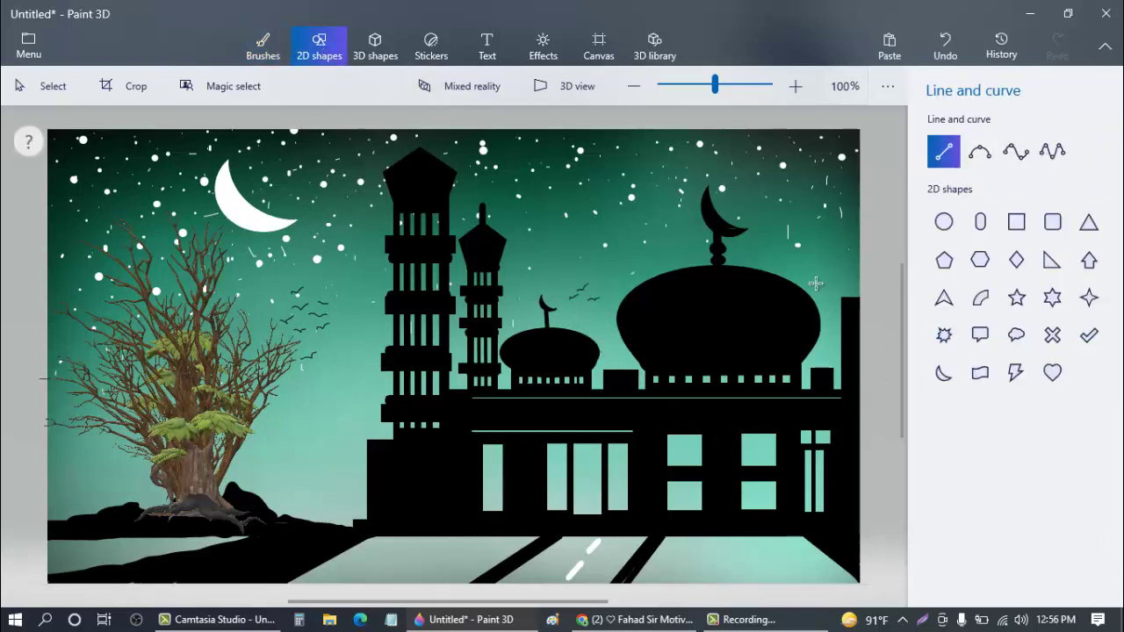
left_click_drag(780, 234, 777, 347)
left_click_drag(781, 293, 829, 324)
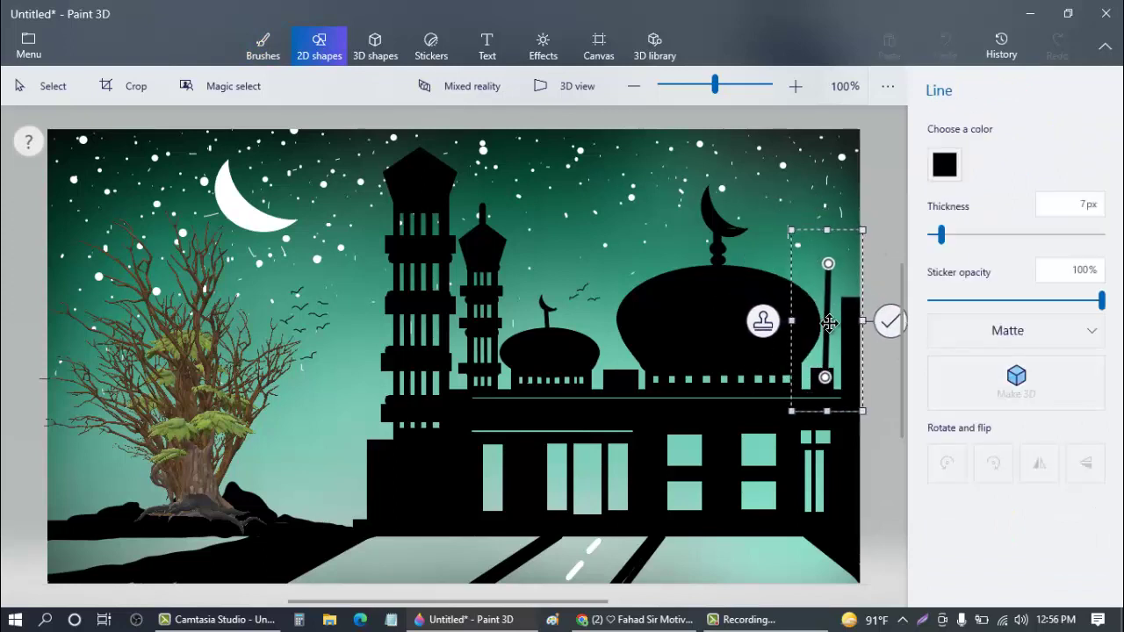
left_click_drag(867, 229, 860, 226)
mouse_move(791, 228)
left_mouse_down()
mouse_move(797, 243)
mouse_move(778, 213)
mouse_move(790, 222)
left_mouse_up()
left_click_drag(845, 301, 841, 337)
left_click(814, 216)
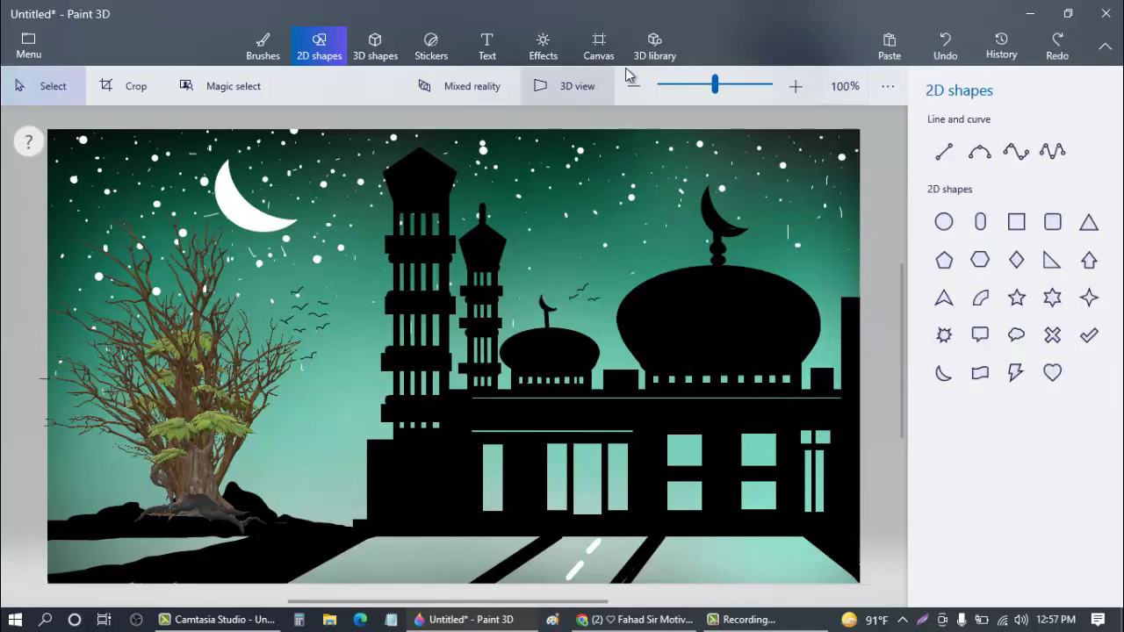
- Insert another Tree 01 model from the 3D library, shrink it and place it in the clump's side facing the mosque
left_click(654, 46)
left_click(896, 518)
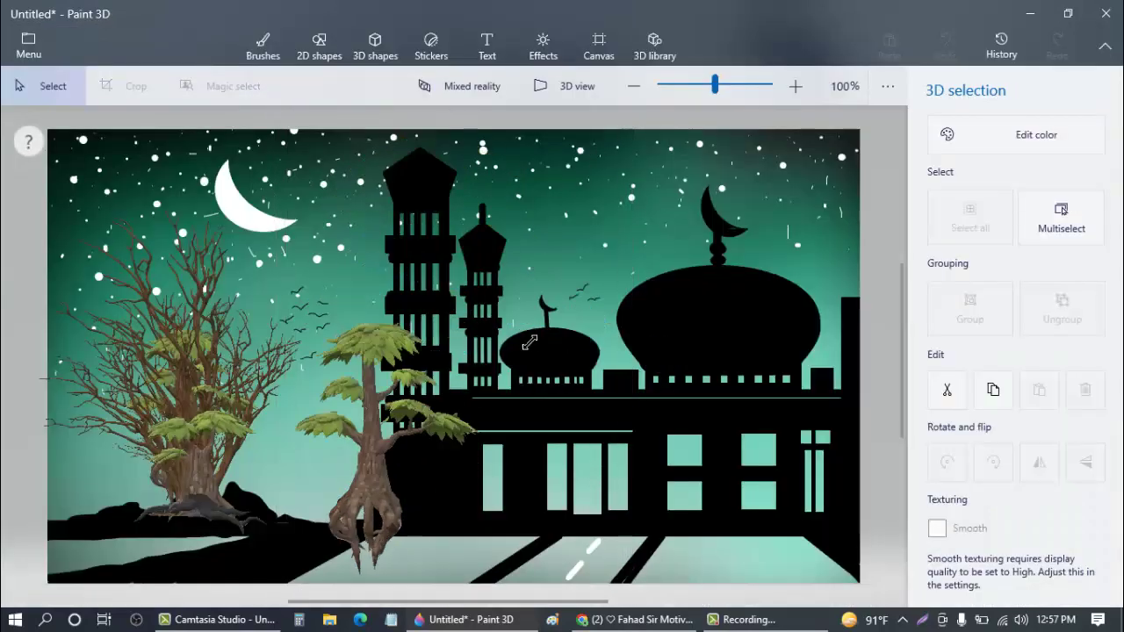
left_click_drag(353, 480, 211, 443)
left_click_drag(271, 382, 328, 293)
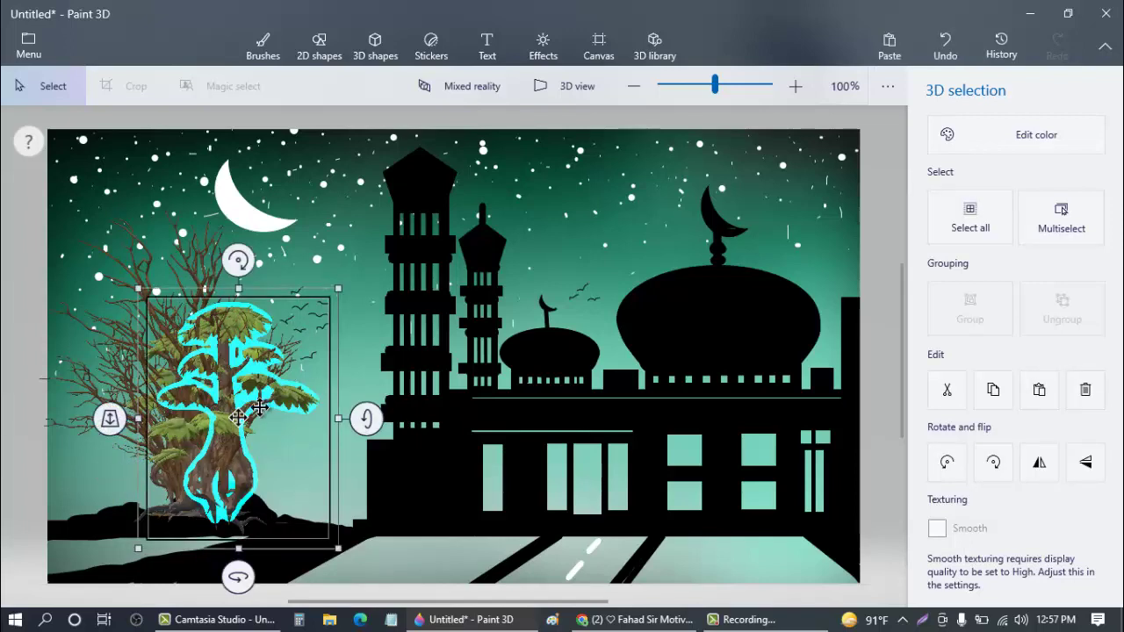
left_click_drag(251, 410, 249, 417)
left_click(355, 388)
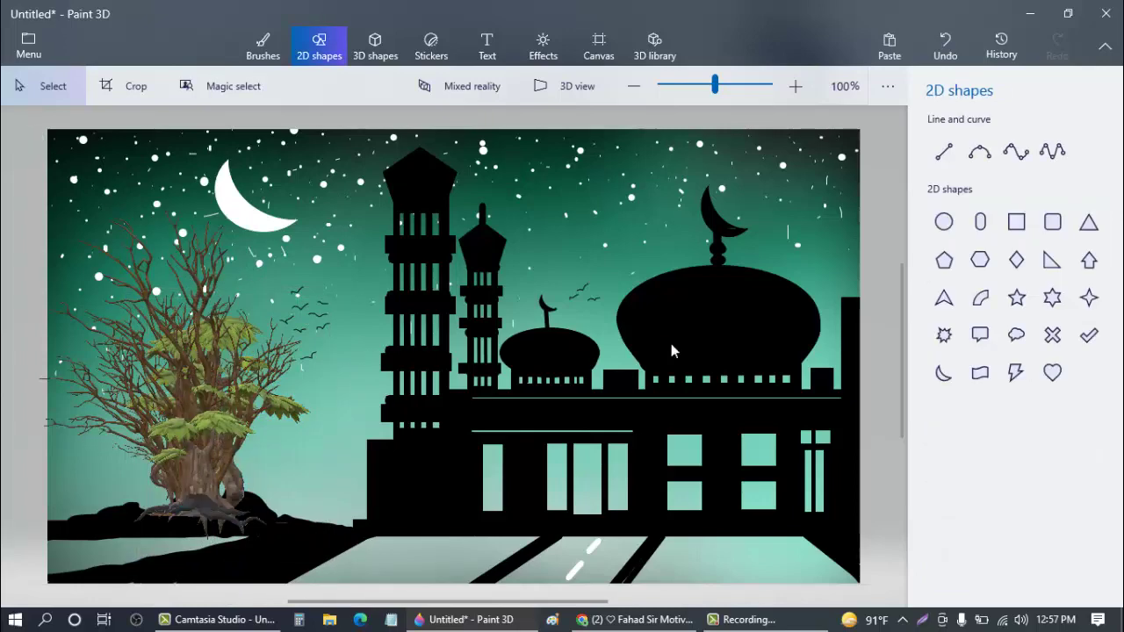
- Insert the Tree 02 model from the "tree" results, shrink it and set it over the trunk base of the clump
left_click(654, 45)
scroll(803, 496, "down", 4)
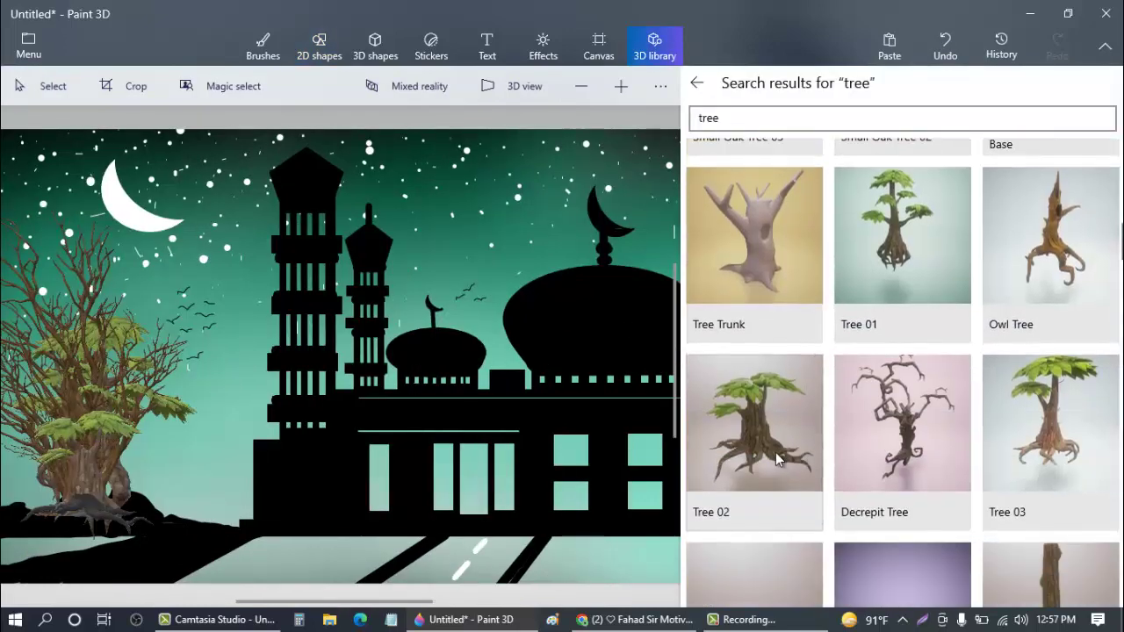
left_click(776, 453)
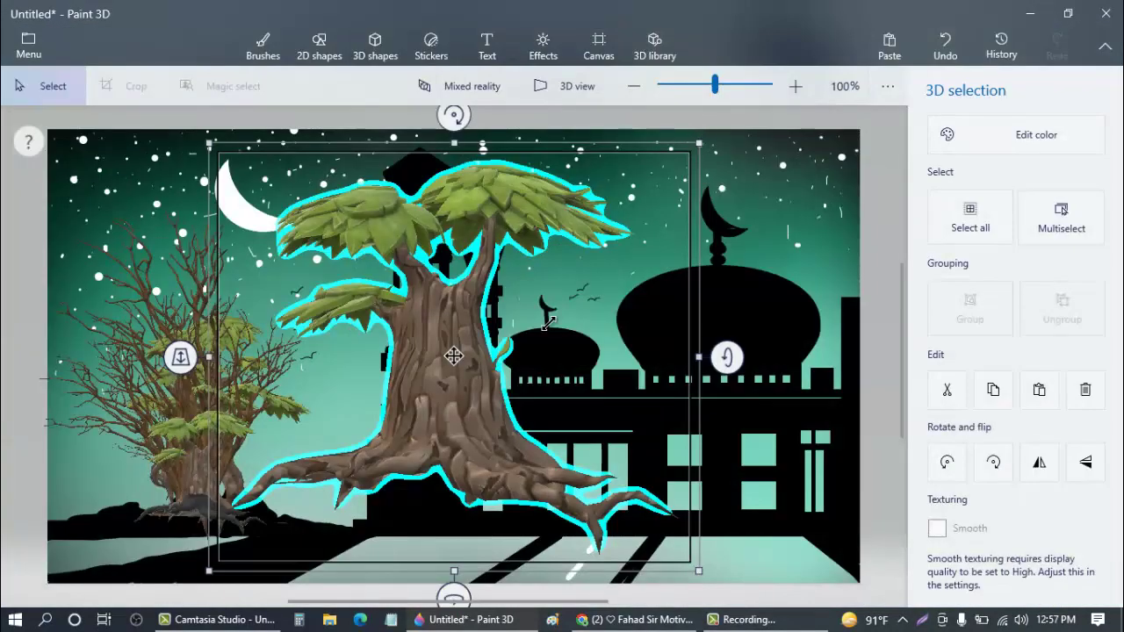
left_click_drag(453, 356, 231, 507)
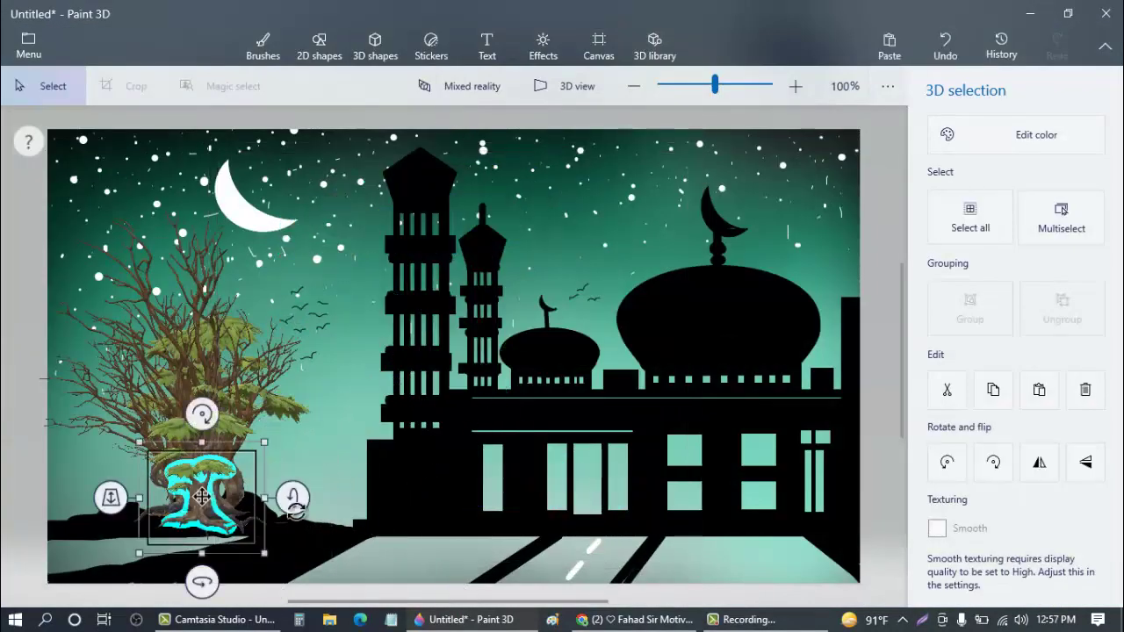
right_click(223, 467)
left_click(293, 235)
left_click(343, 398)
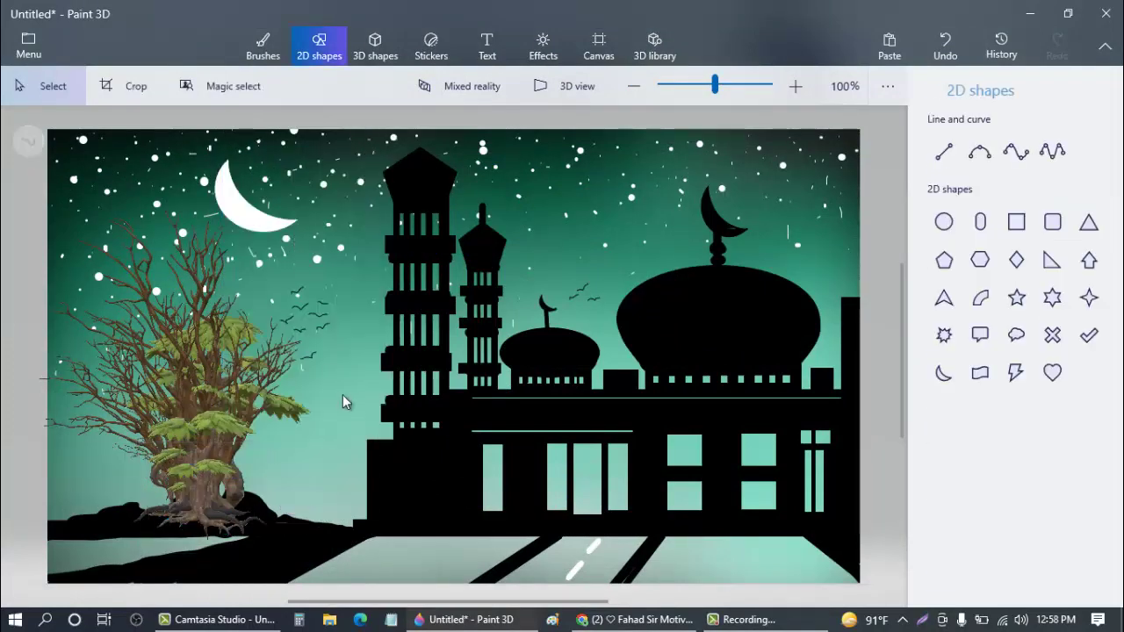
- Place smaller Tree 02 copies on both sides of the roots at the clump's base
right_click(339, 391)
left_click(250, 492)
left_click_drag(250, 492, 235, 471)
left_click(318, 46)
right_click(292, 298)
left_click(338, 410)
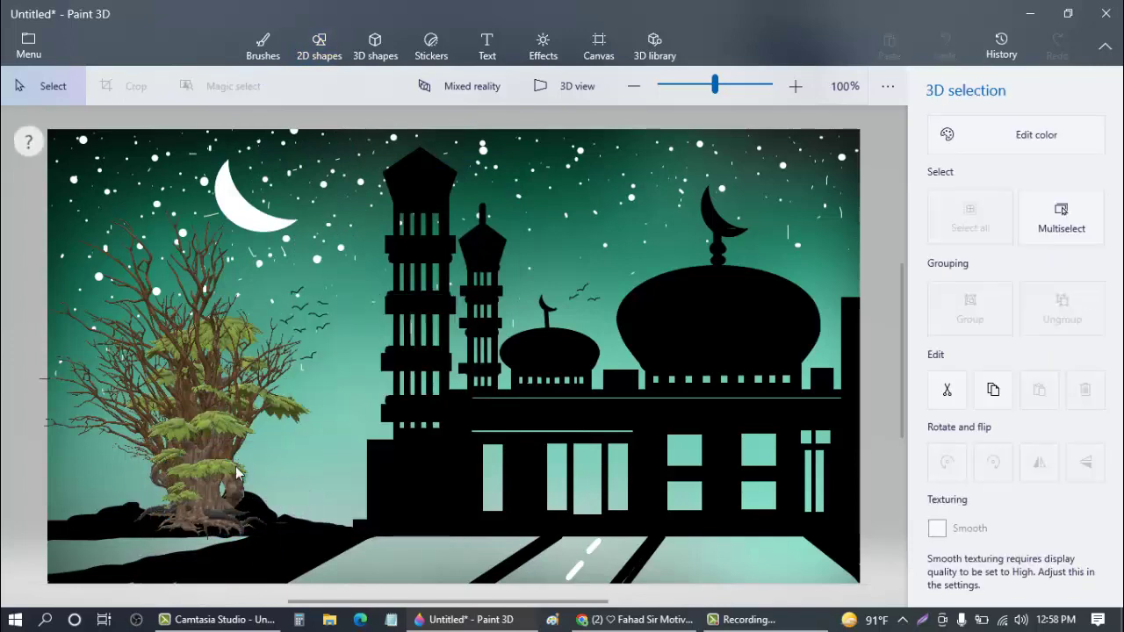
left_click(303, 435)
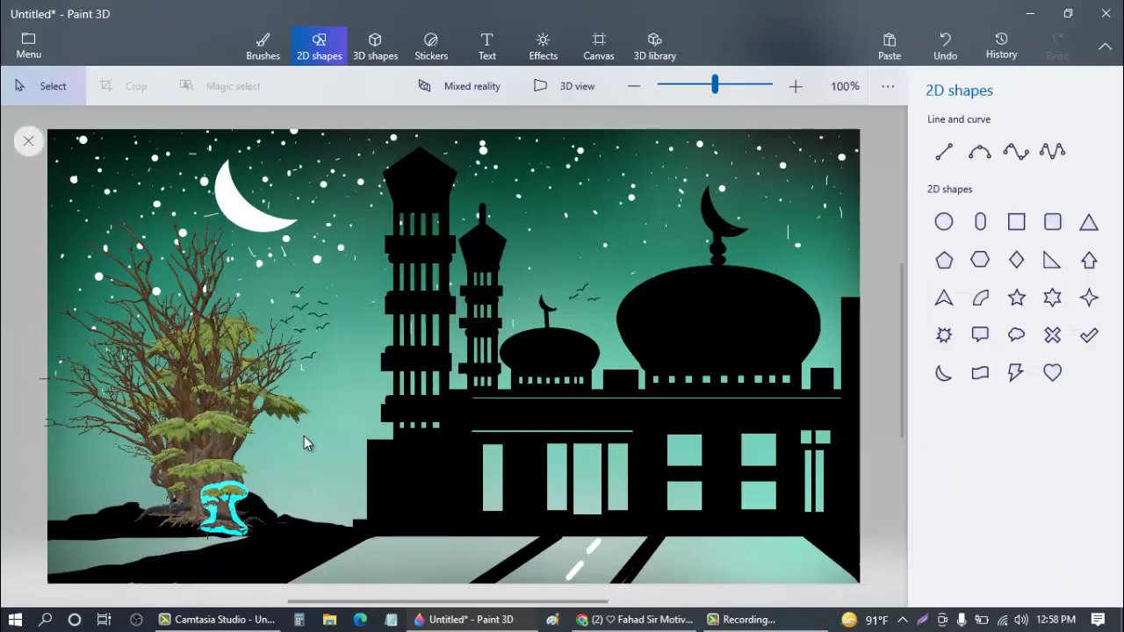
right_click(383, 322)
left_click(429, 446)
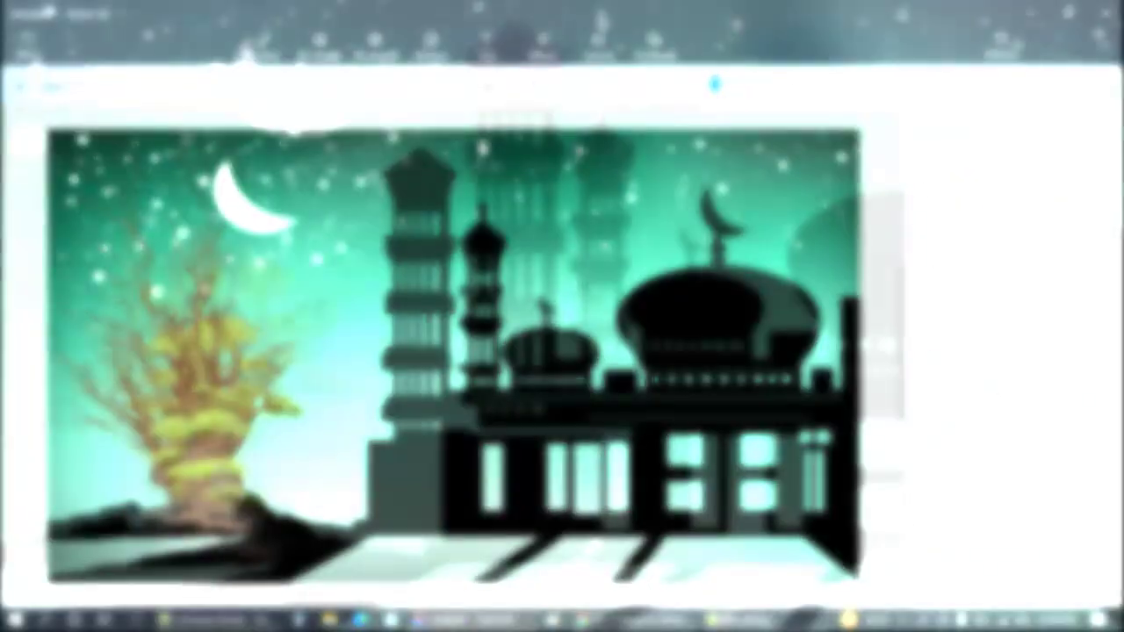